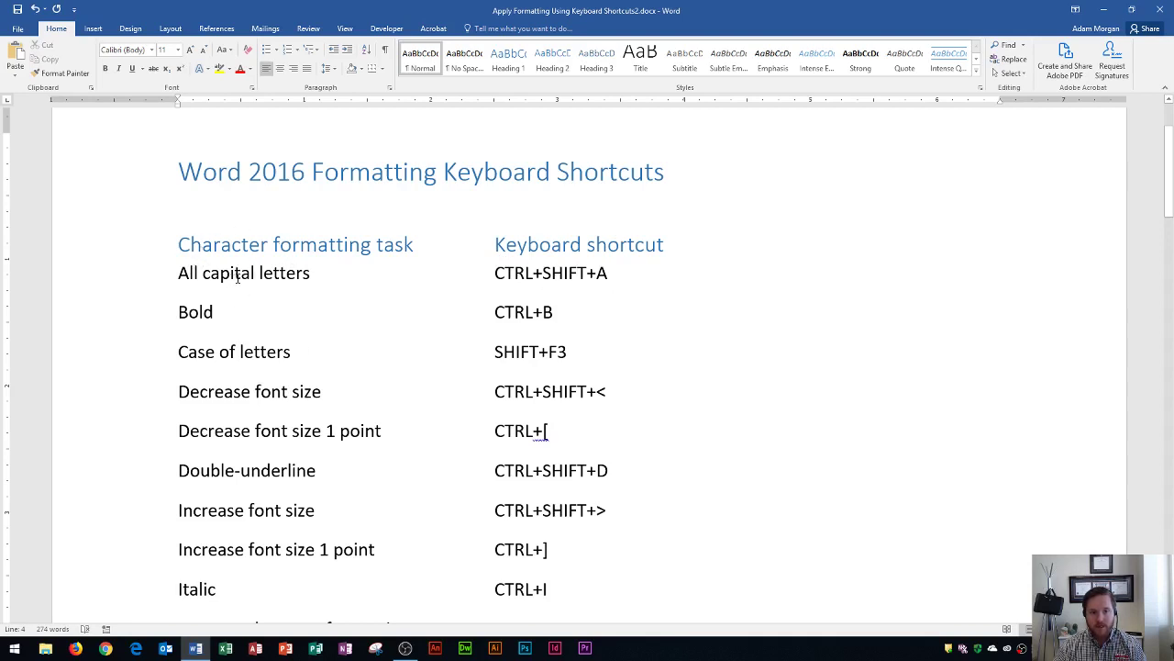
Apply All Caps to the 'All capital letters' entry so it reads ALL CAPITAL LETTERS.
double_click(221, 275)
click(221, 275)
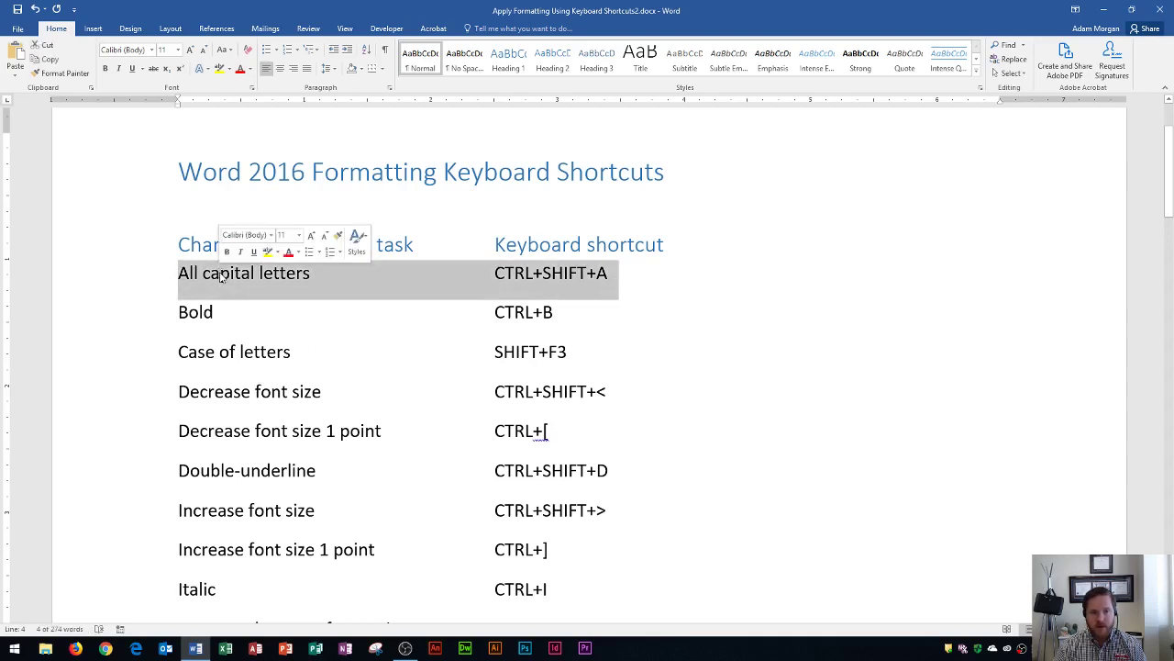
click(231, 272)
drag(313, 275, 142, 264)
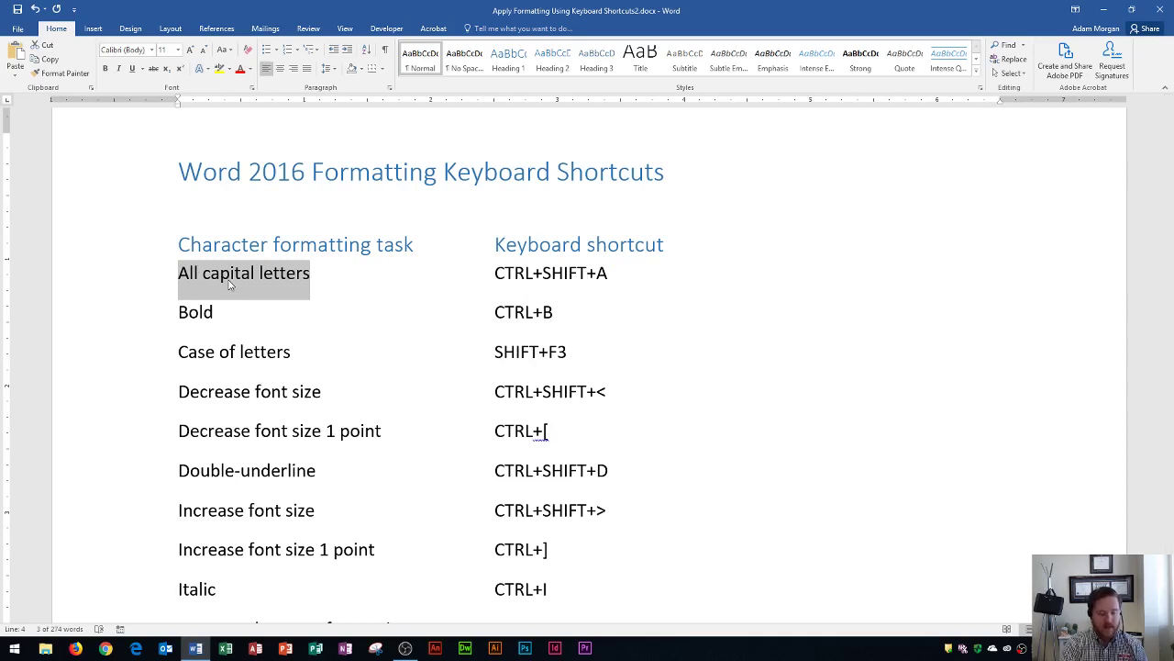
key(ctrl+shift+a)
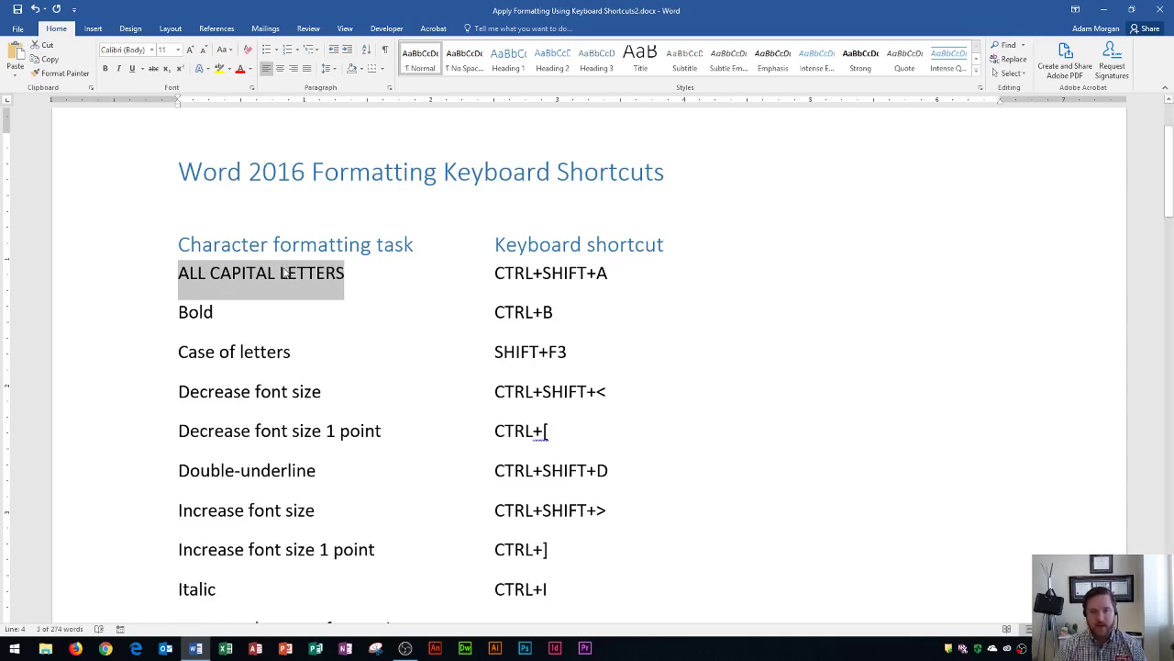
double_click(193, 313)
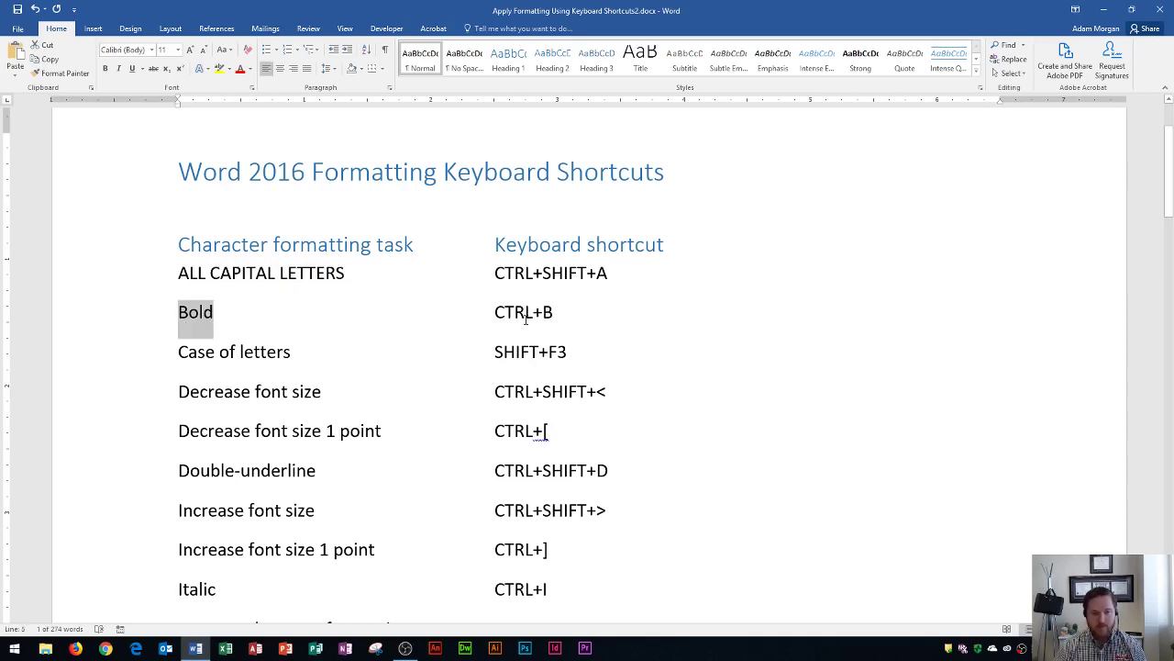
Format the 'Bold' task entry in bold type with Ctrl+B.
key(ctrl+b)
scroll(283, 302, down, 2)
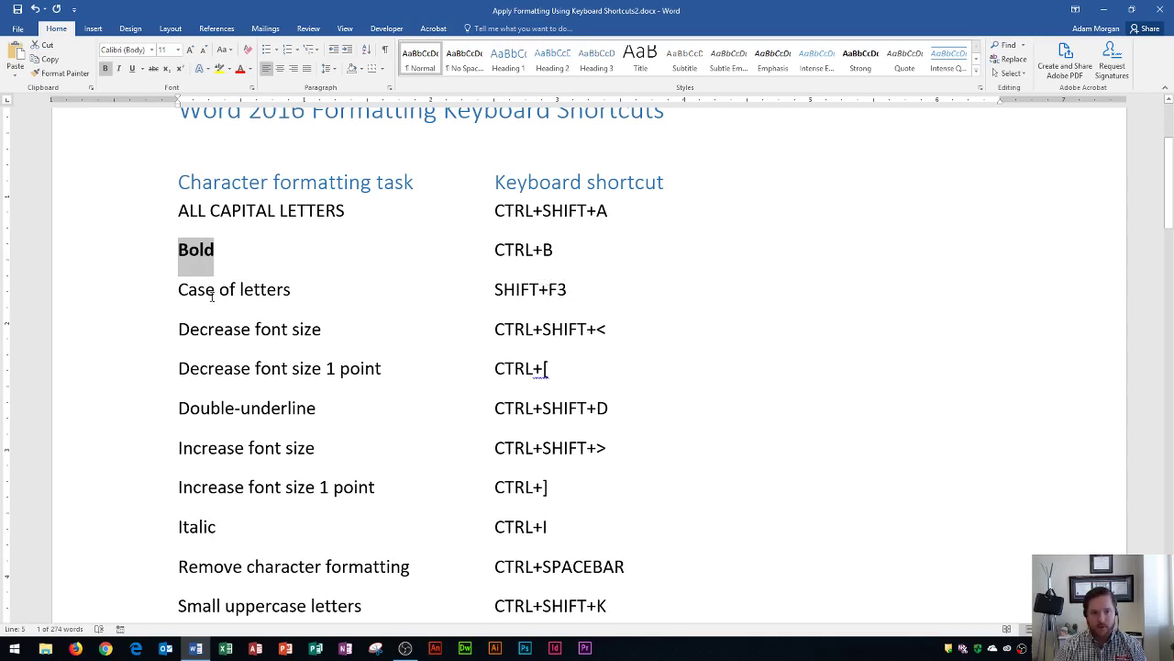
drag(309, 294, 180, 290)
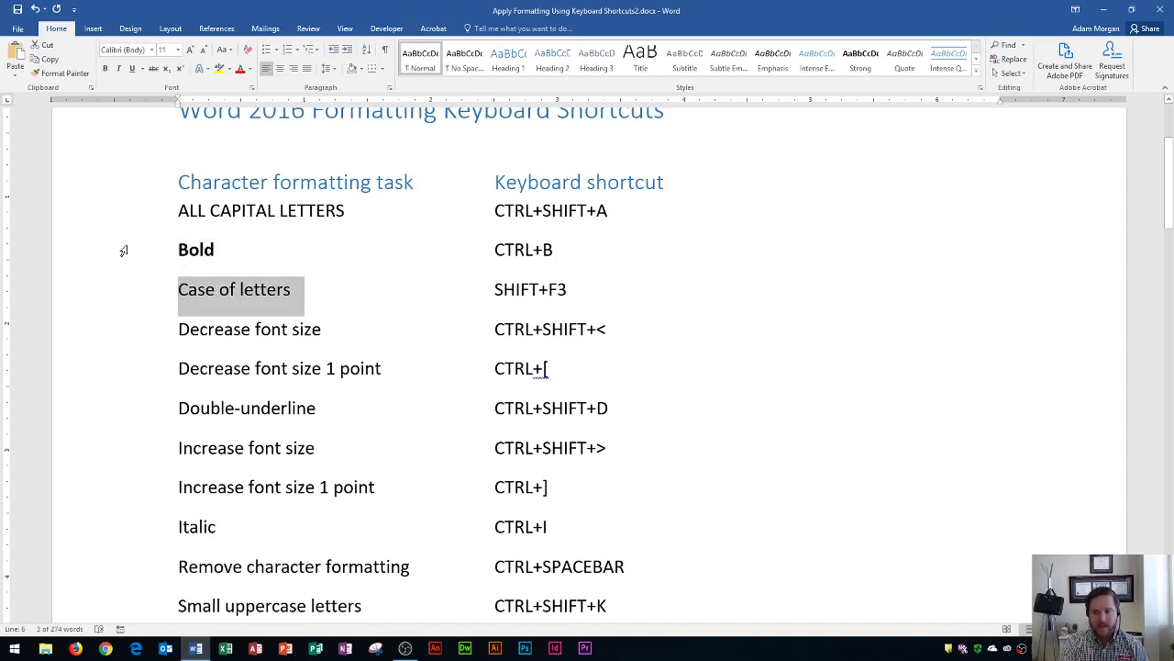
Cycle 'Case of letters' through upper, lower and title case, ending as 'Case Of Letters'.
key(shift+F3)
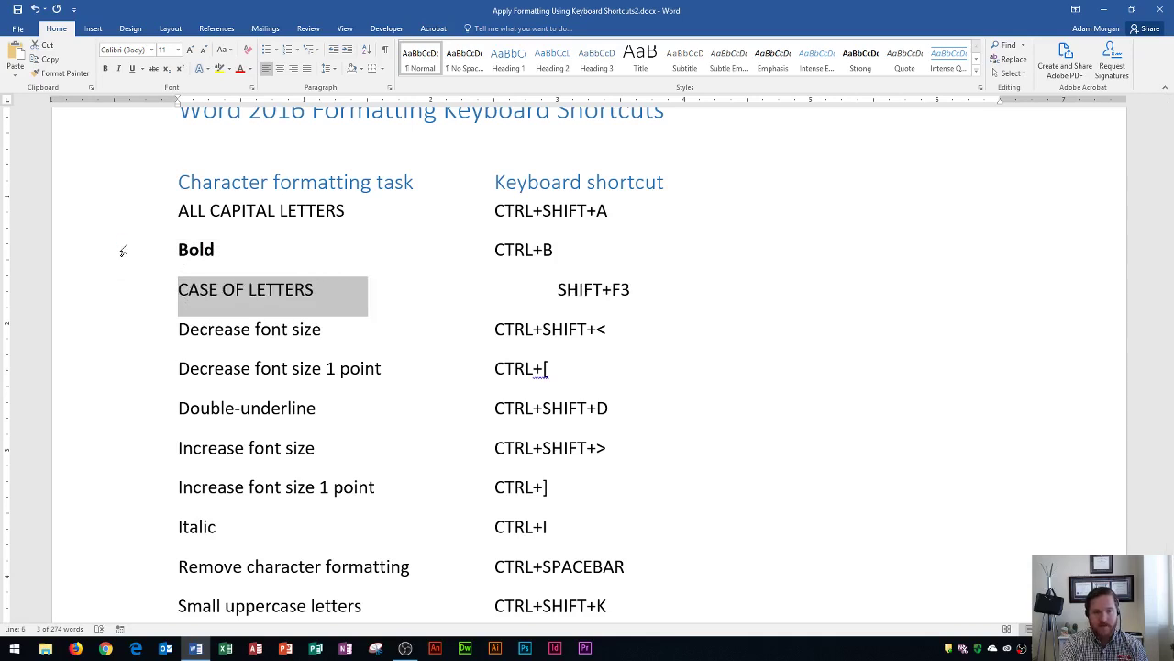
key(shift+F3)
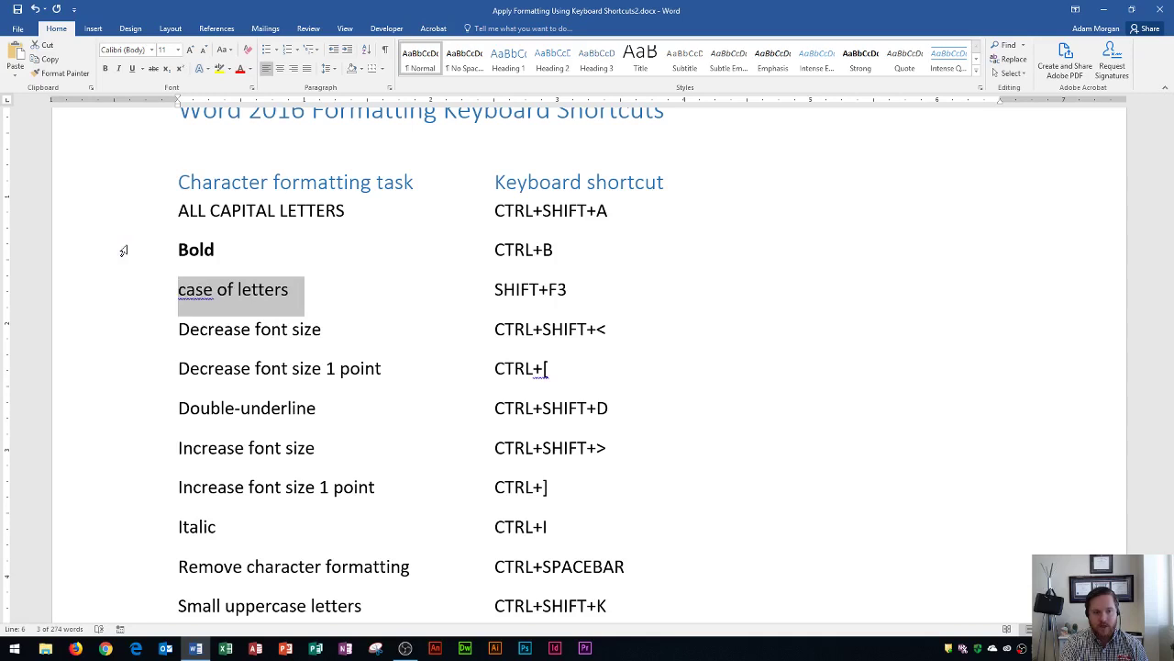
key(shift+F3)
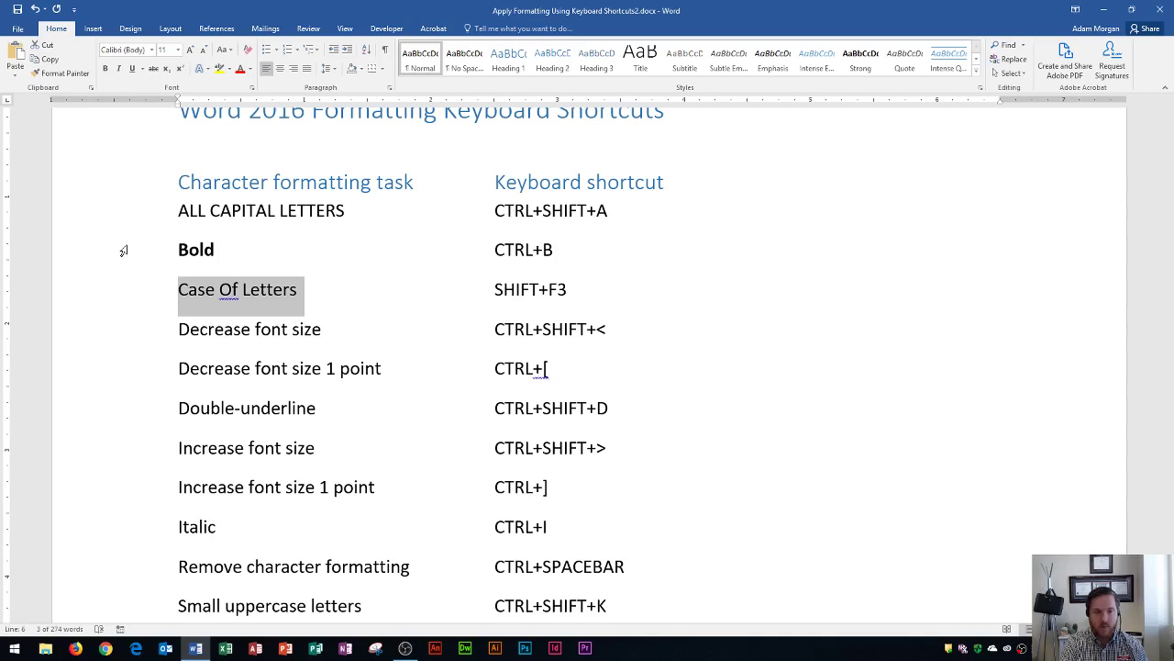
key(shift+F3)
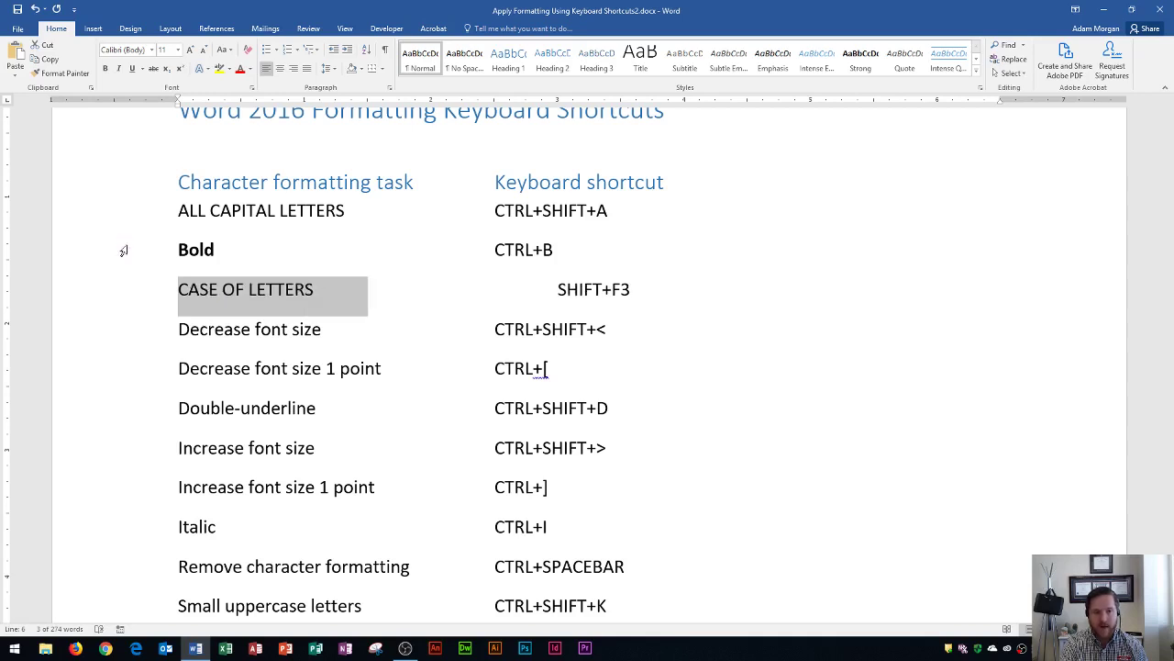
key(shift+F3)
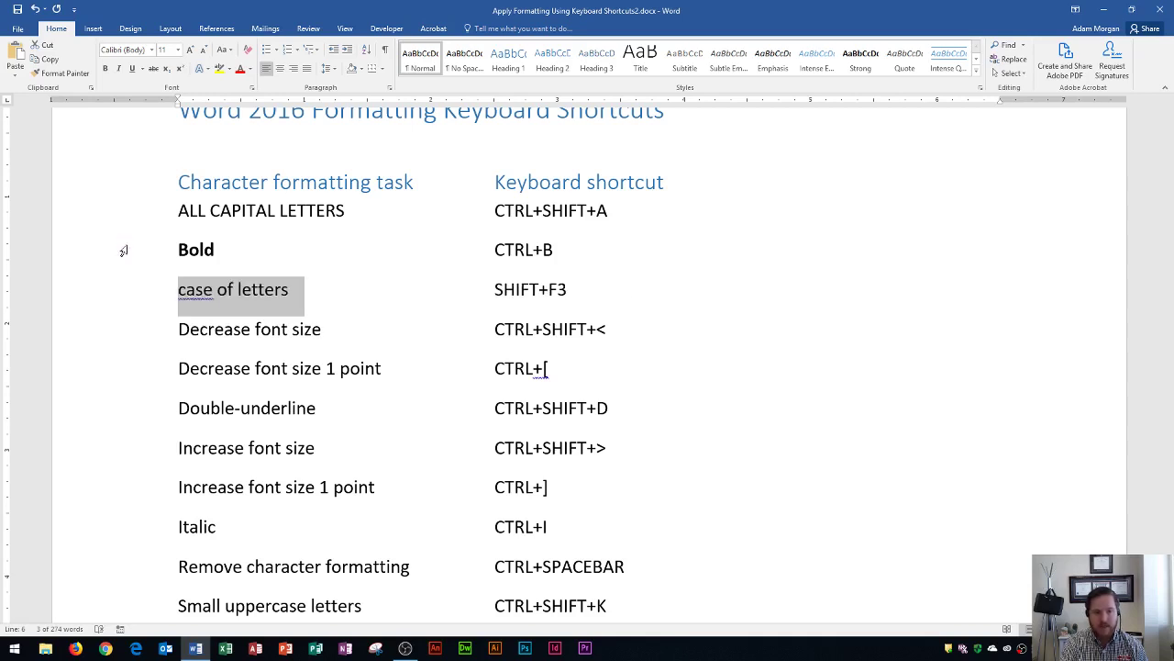
key(shift+F3)
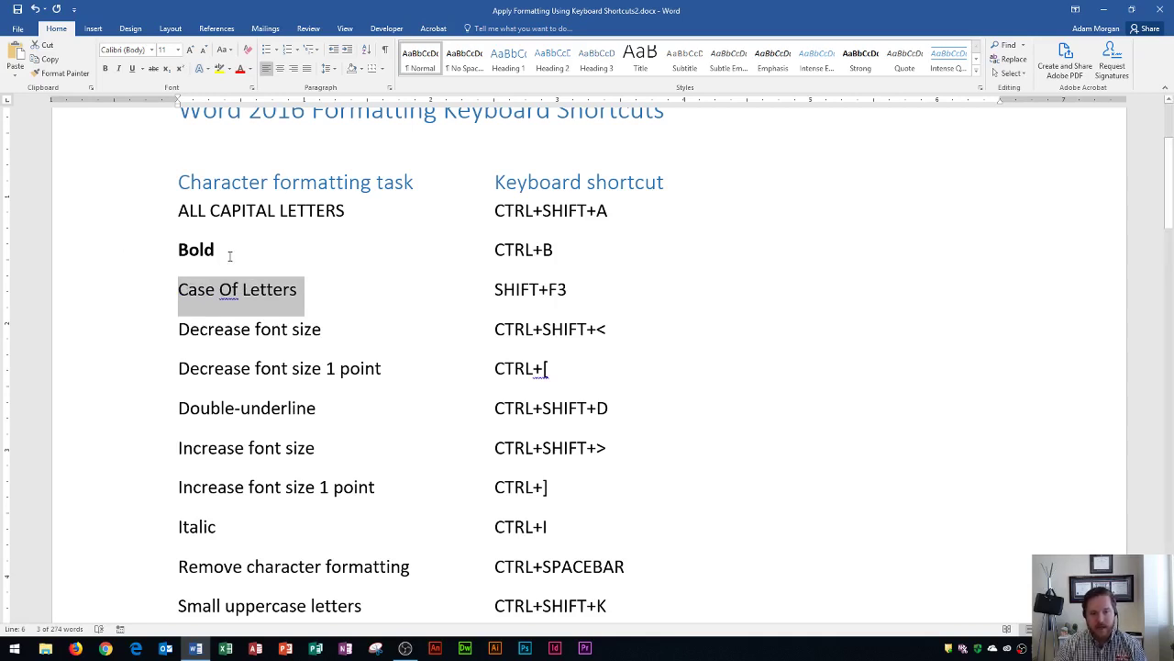
scroll(234, 266, down, 1)
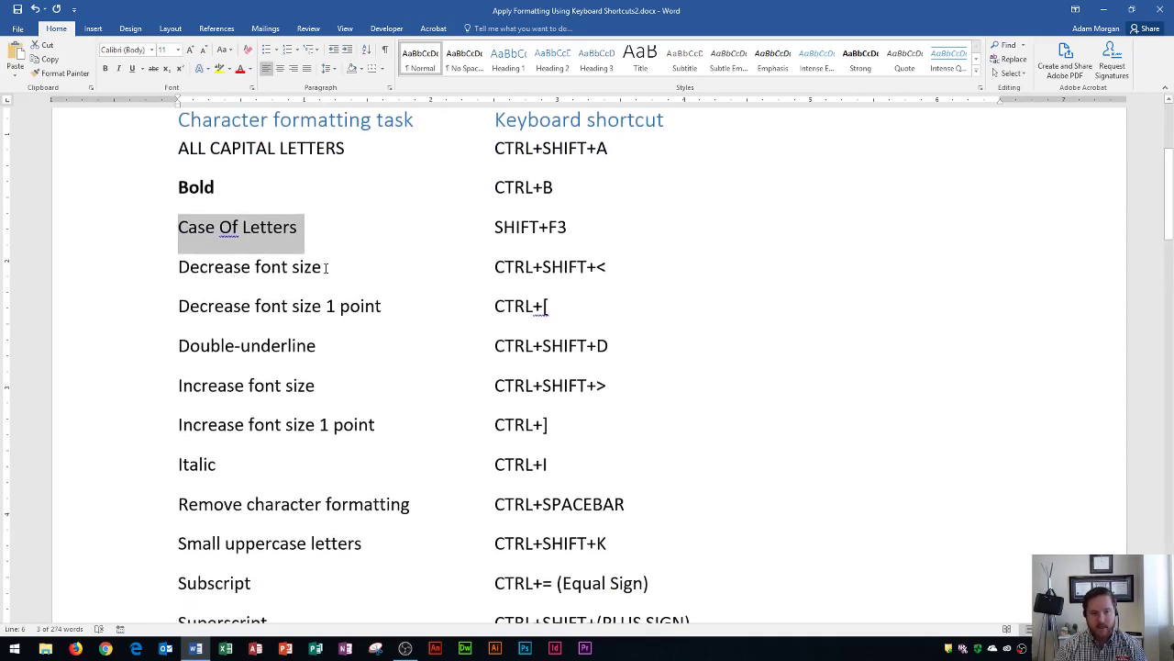
Shrink the 'Decrease font size' entry below its original 11 pt size.
drag(323, 268, 175, 268)
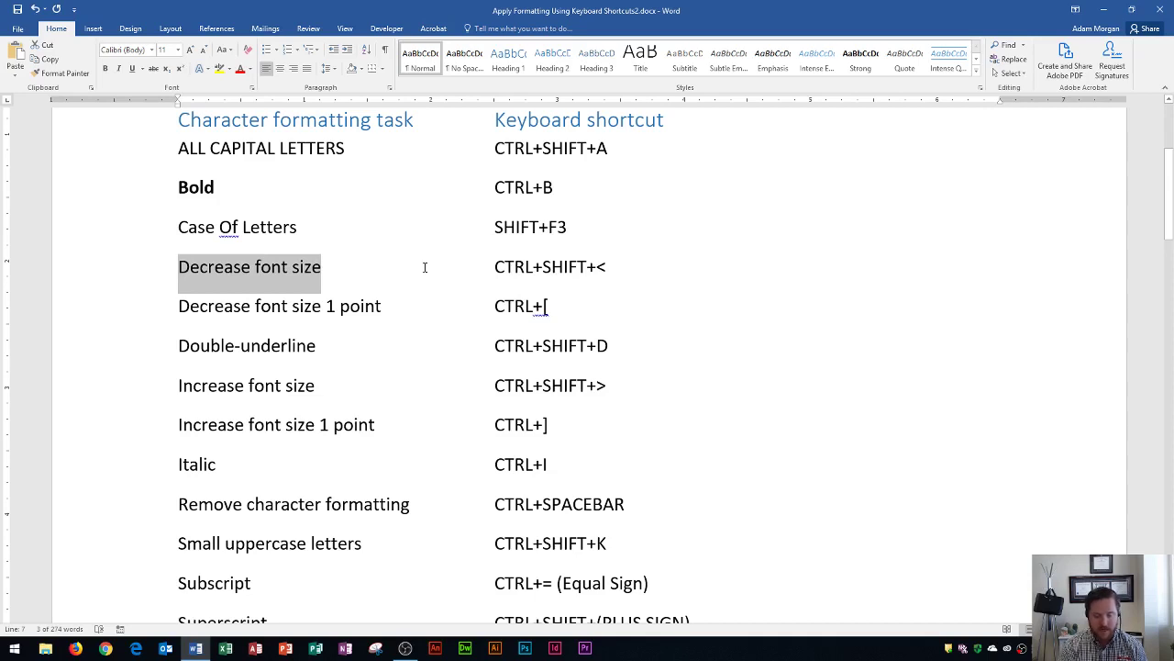
key(ctrl+shift+comma)
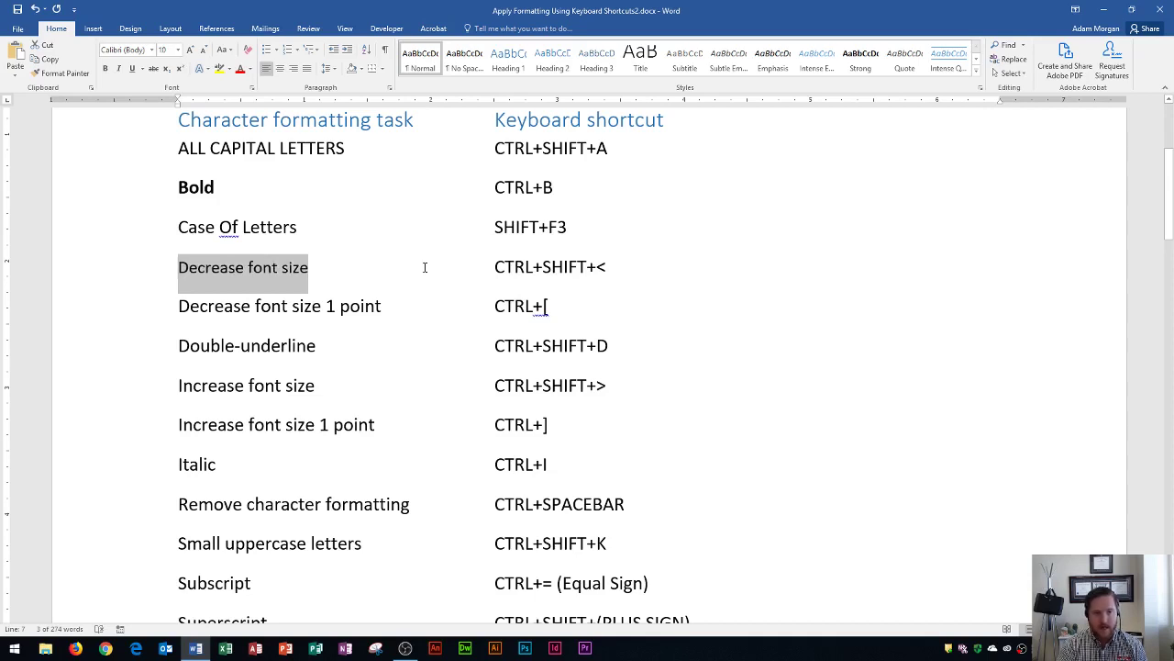
key(ctrl+shift+comma)
key(ctrl+shift+comma)
key(ctrl+shift+comma)
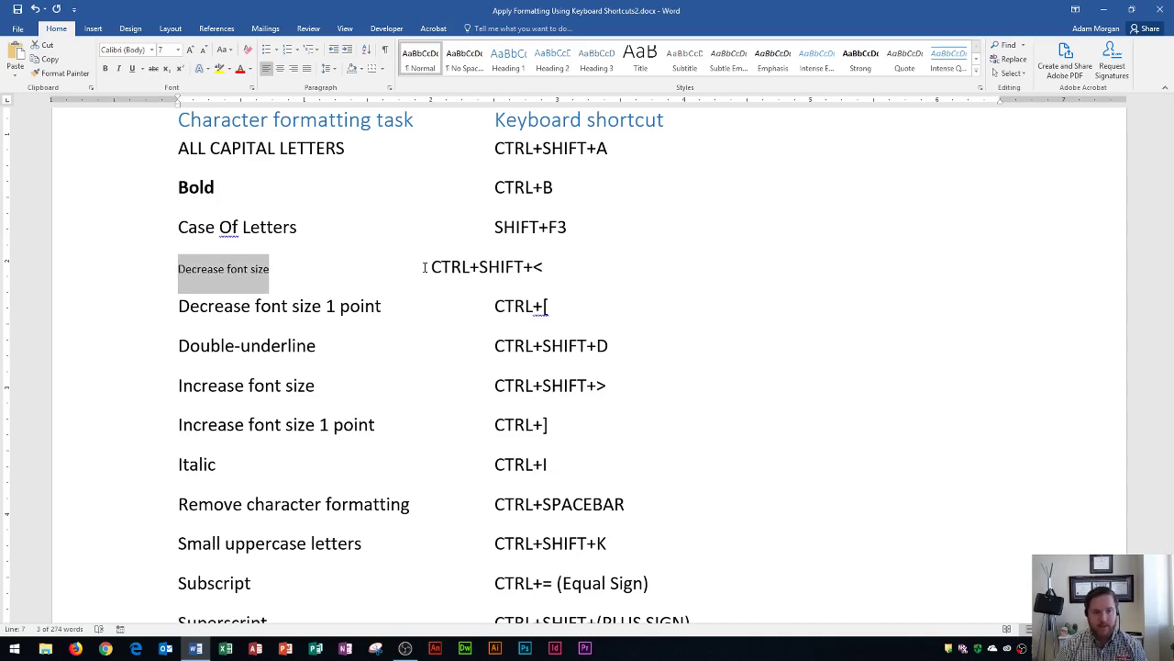
drag(394, 309, 295, 307)
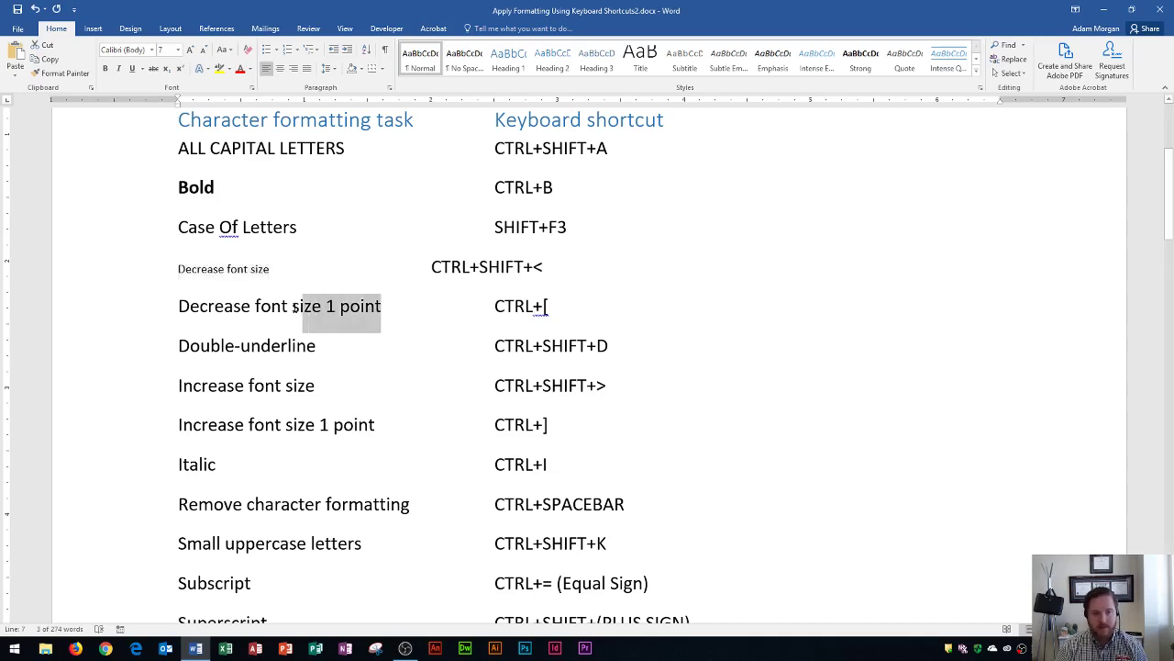
click(259, 269)
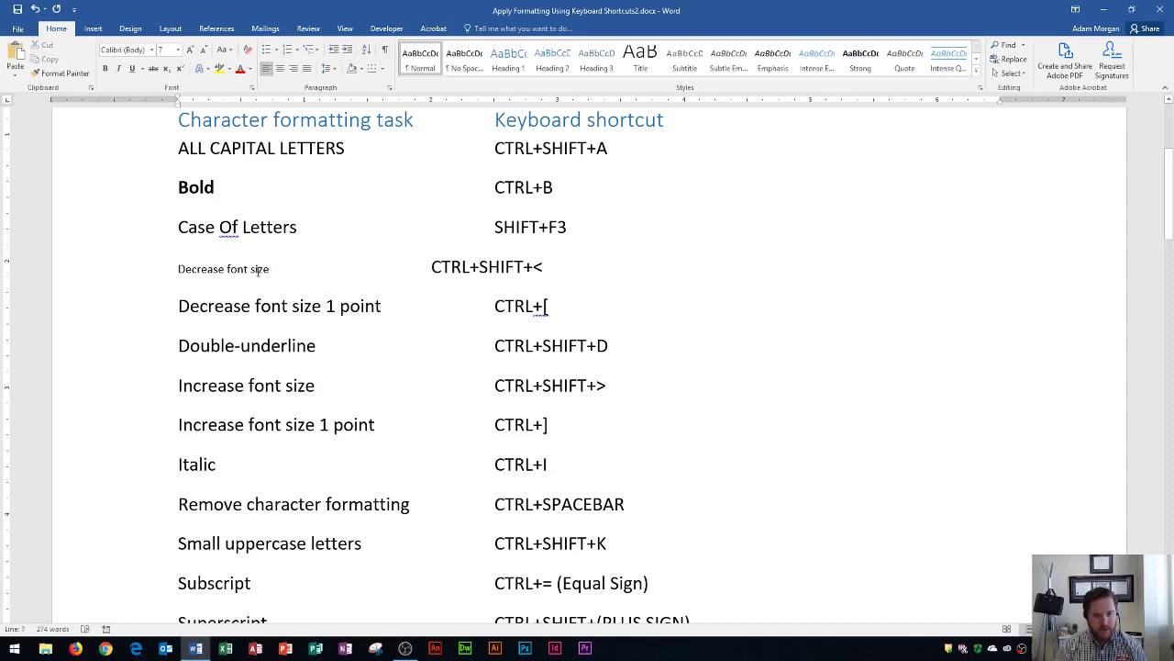
Restore the 'Decrease font size' line to 11 pt, then shrink it to 8 pt.
triple_click(258, 269)
key(ctrl+shift+period)
key(ctrl+shift+period)
key(ctrl+shift+period)
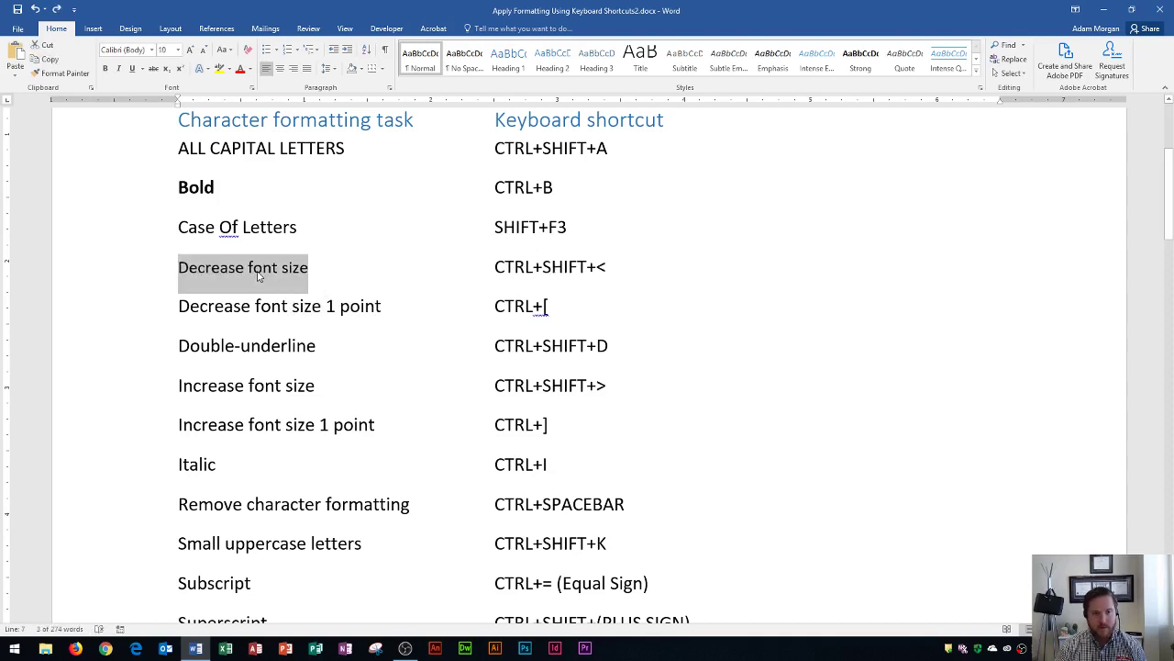
click(292, 289)
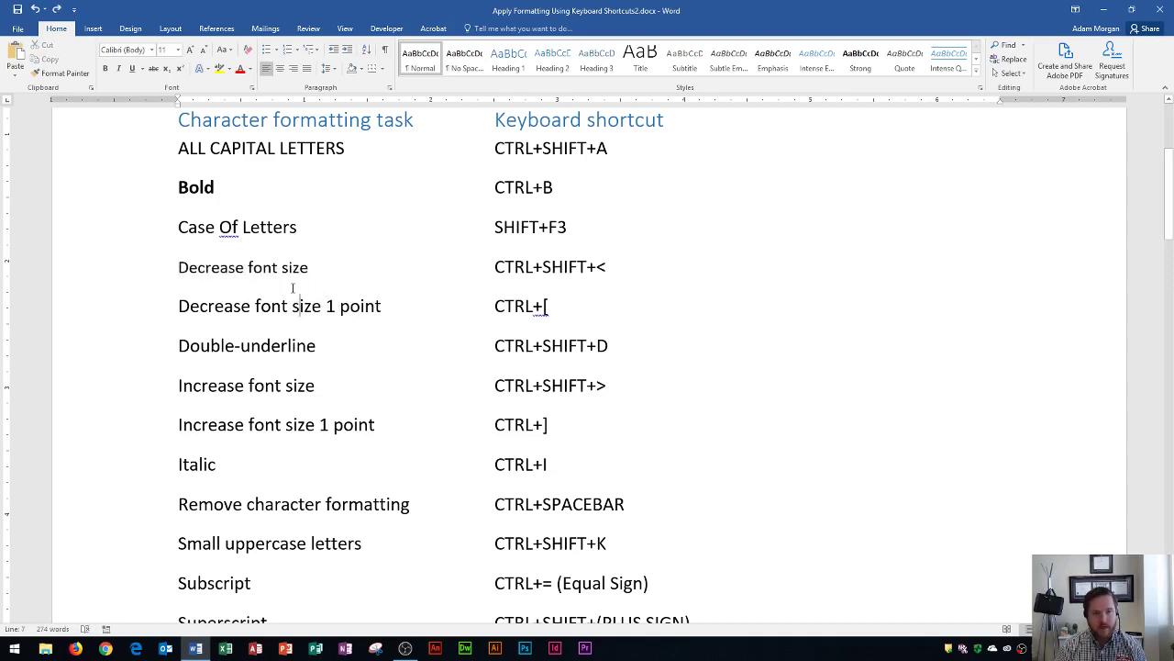
triple_click(282, 267)
key(ctrl+shift+period)
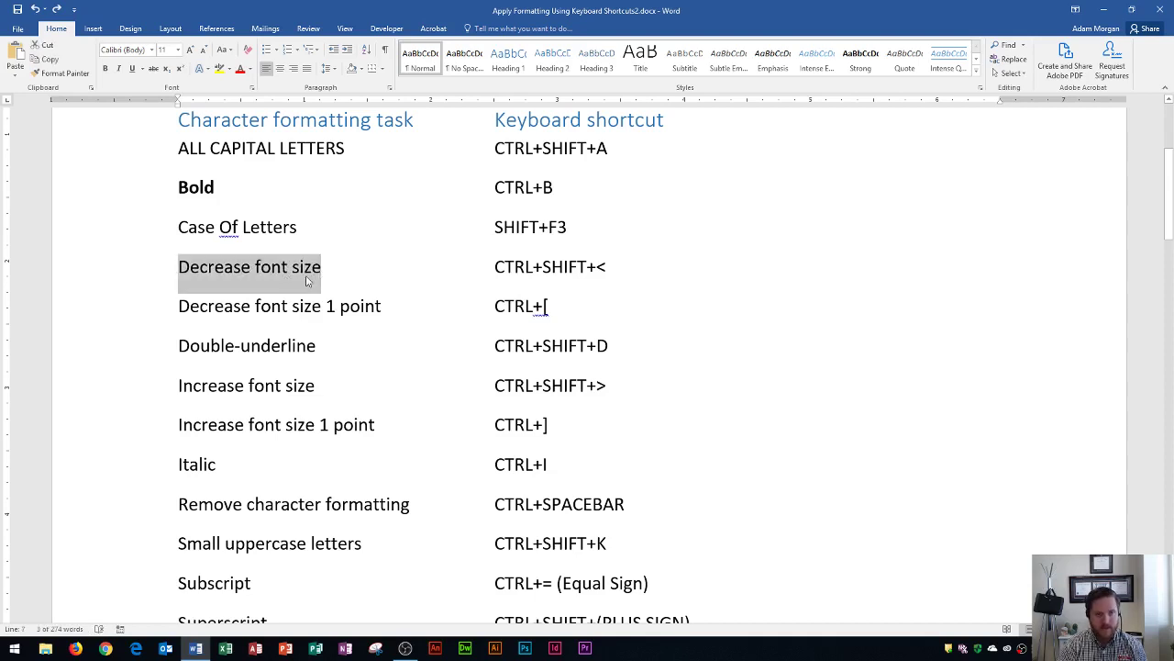
key(ctrl+shift+comma)
key(ctrl+shift+comma)
key(ctrl+shift+comma)
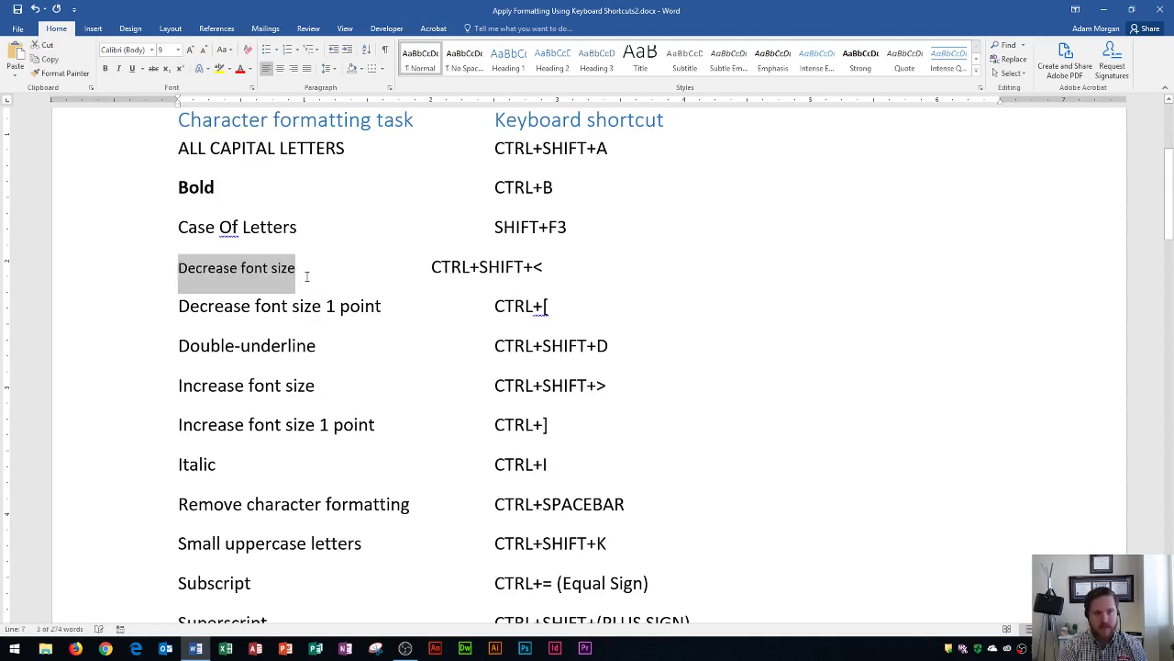
key(ctrl+shift+comma)
key(ctrl+shift+comma)
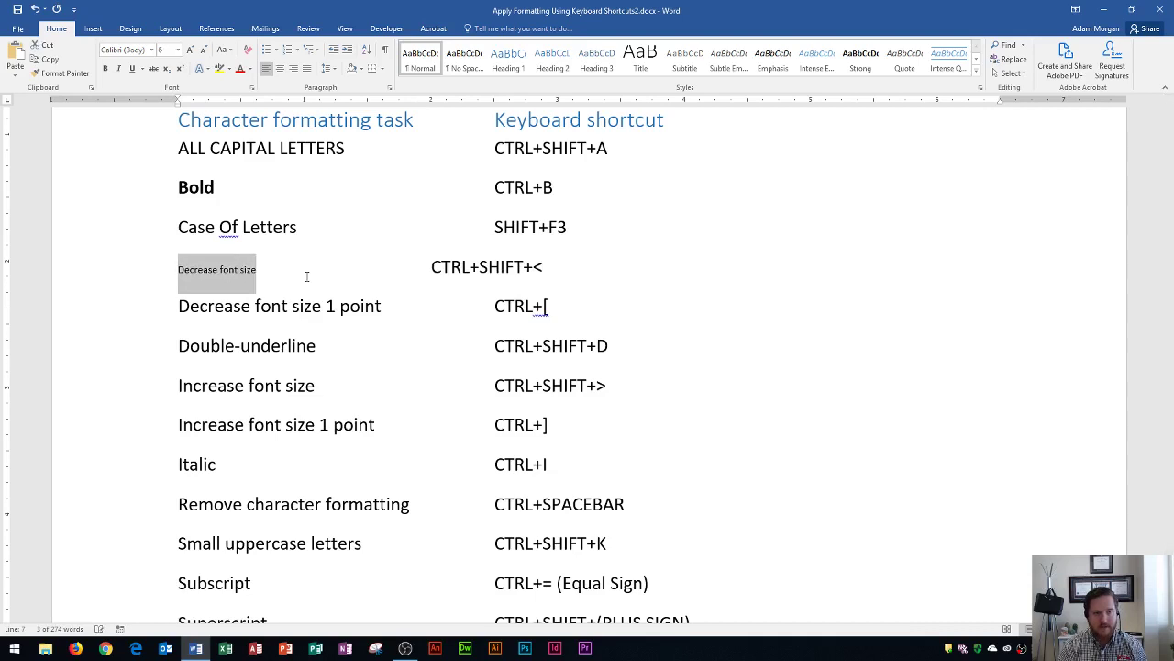
Shrink the 'Decrease font size 1 point' entry one point at a time down to 5 pt.
drag(385, 304, 155, 294)
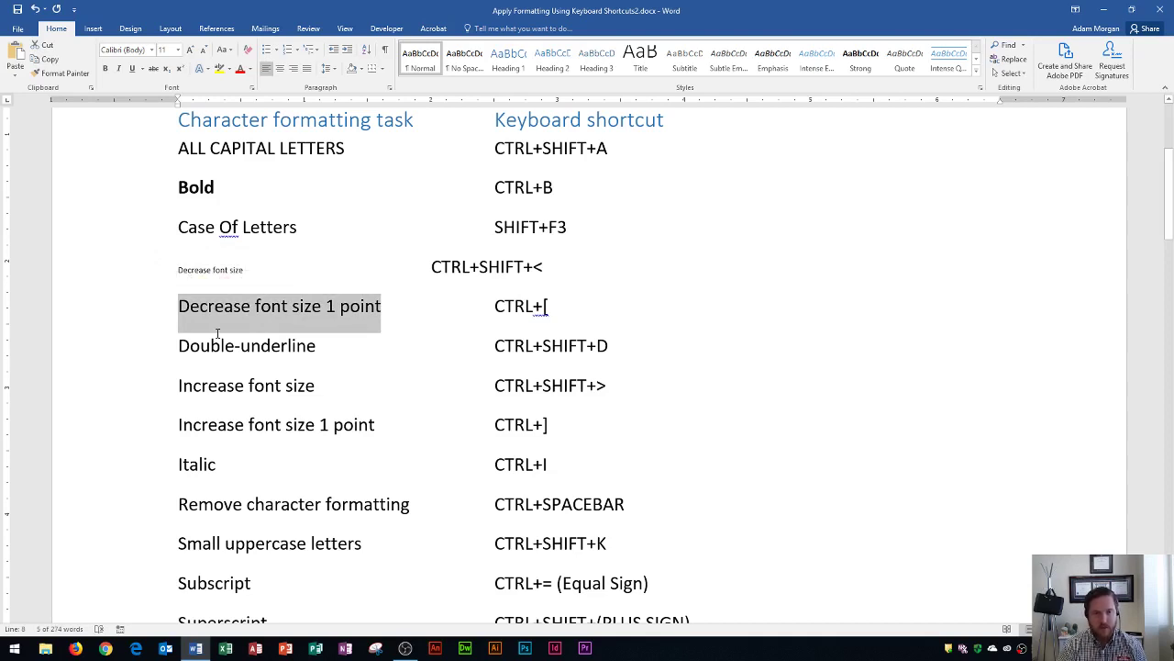
key(ctrl+bracketleft)
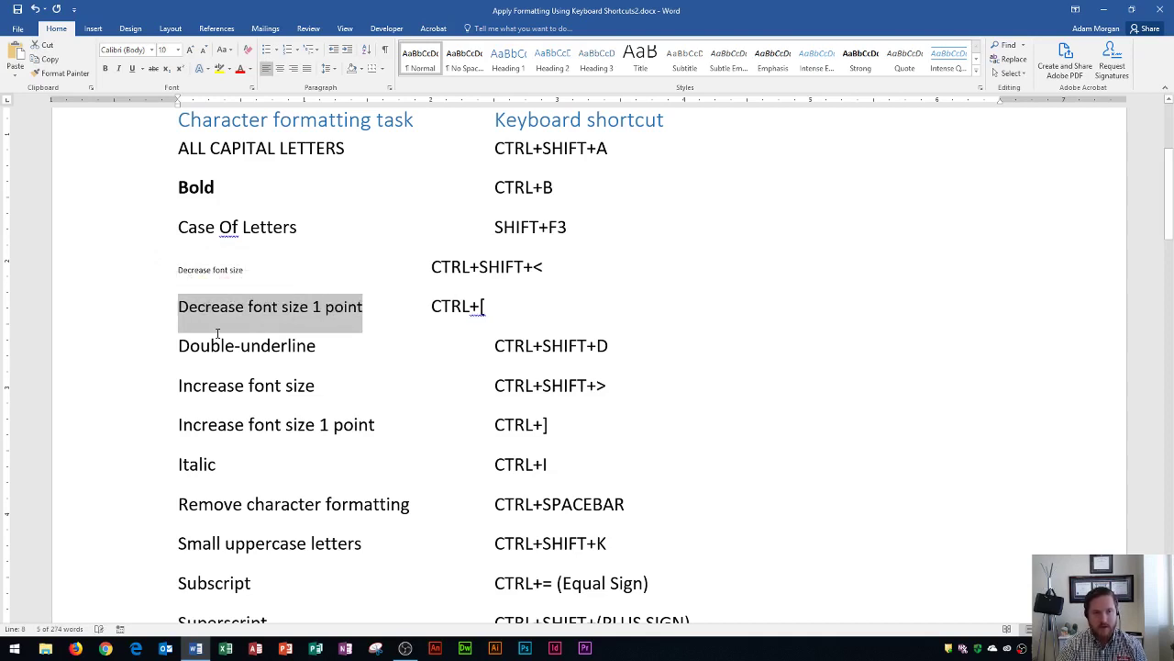
key(ctrl+bracketleft)
key(ctrl+bracketleft)
key(ctrl+bracketleft)
key(ctrl+bracketleft)
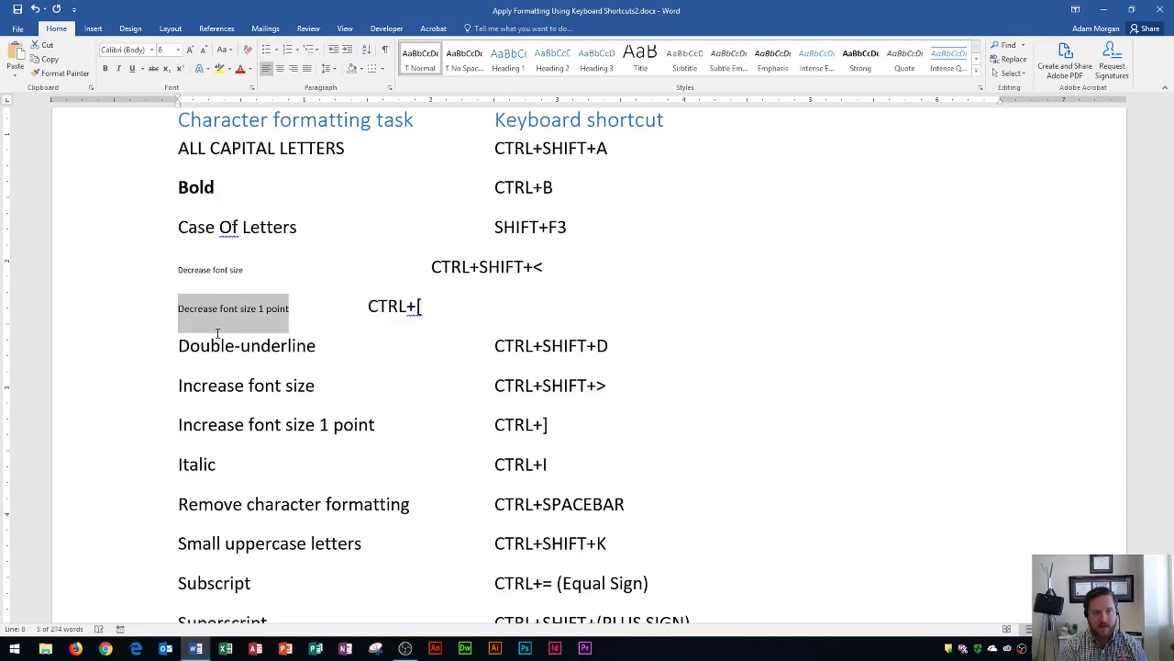
key(ctrl+bracketleft)
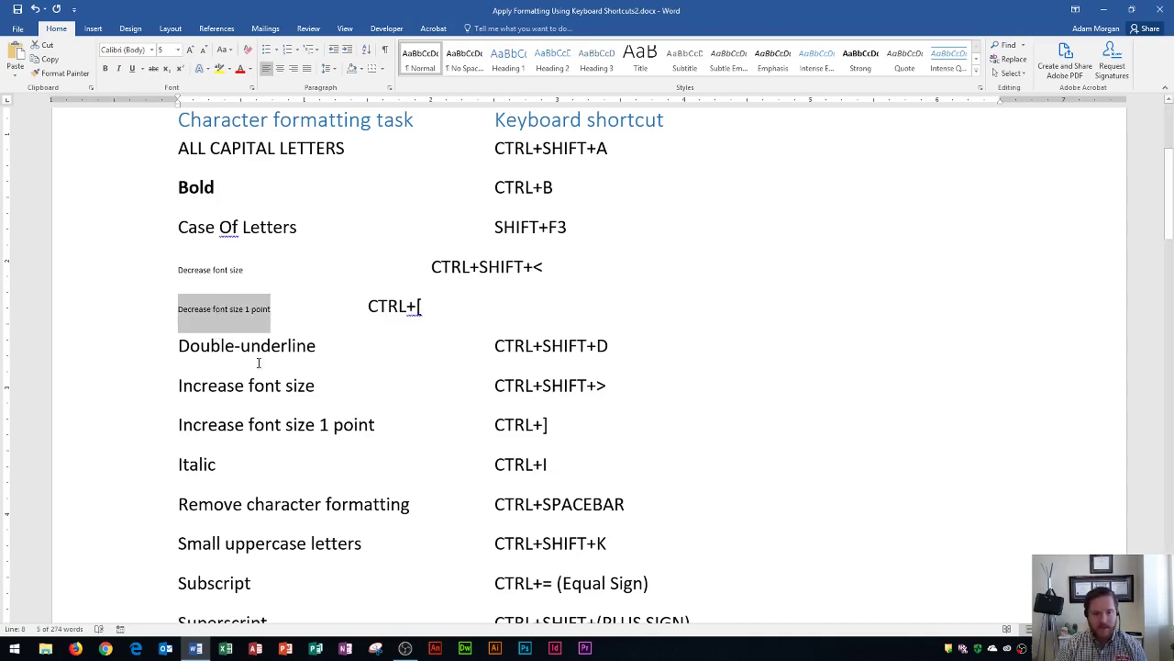
drag(317, 346, 200, 354)
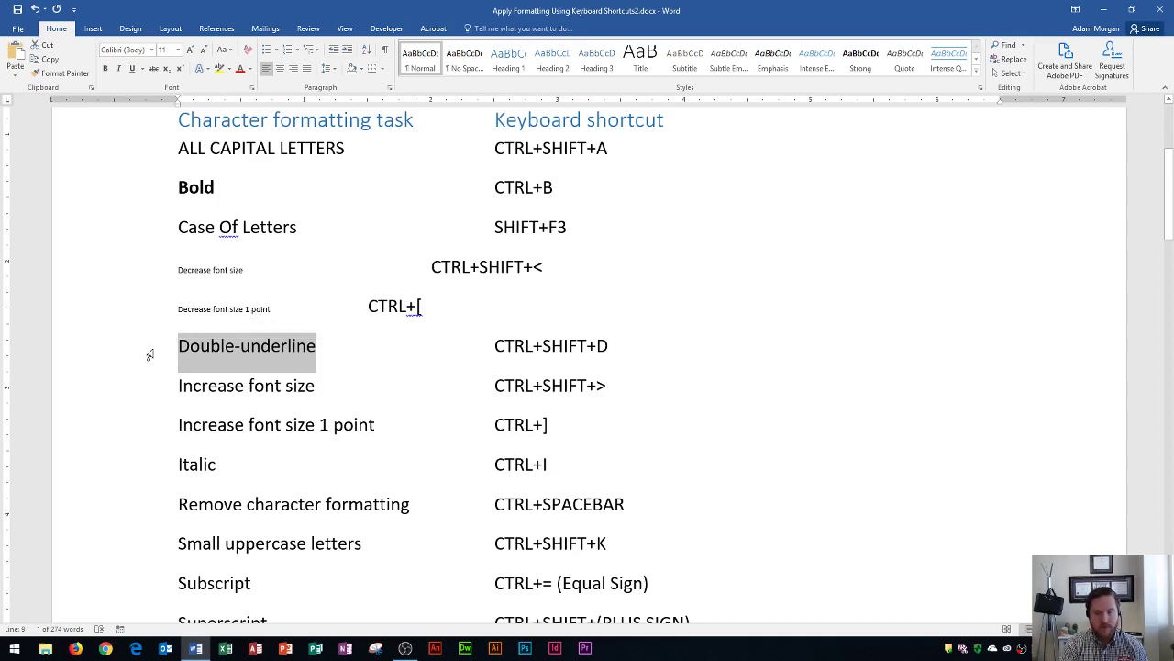
Double-underline the 'Double-underline' entry.
key(ctrl+shift+d)
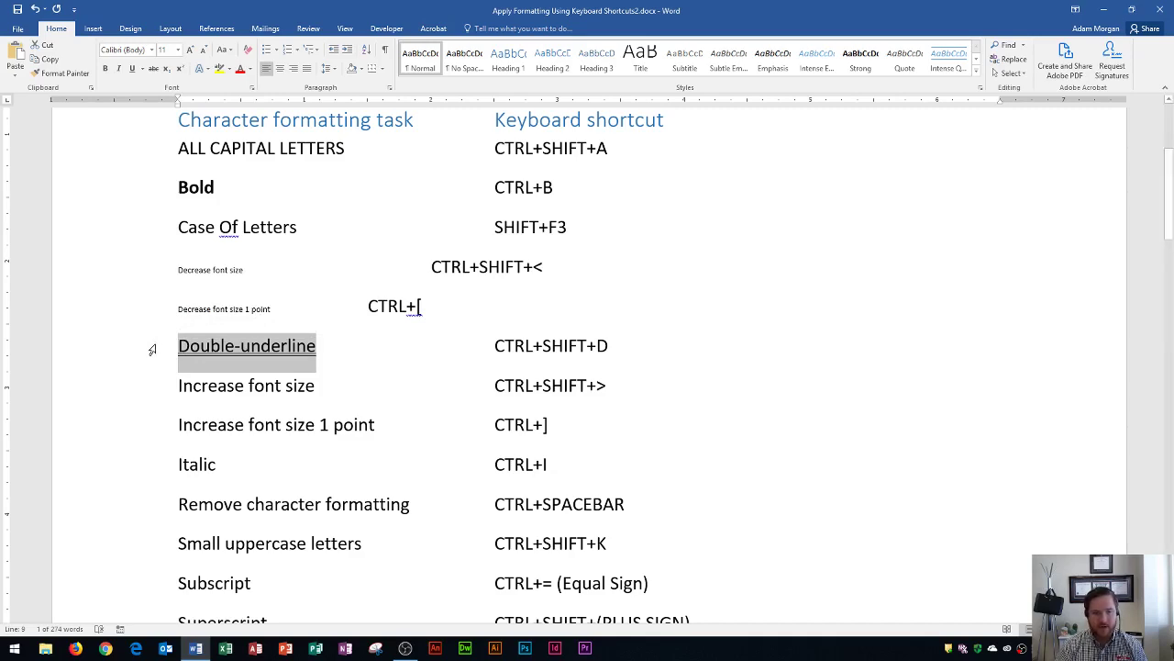
ctrl+scroll(150, 354, up, 1)
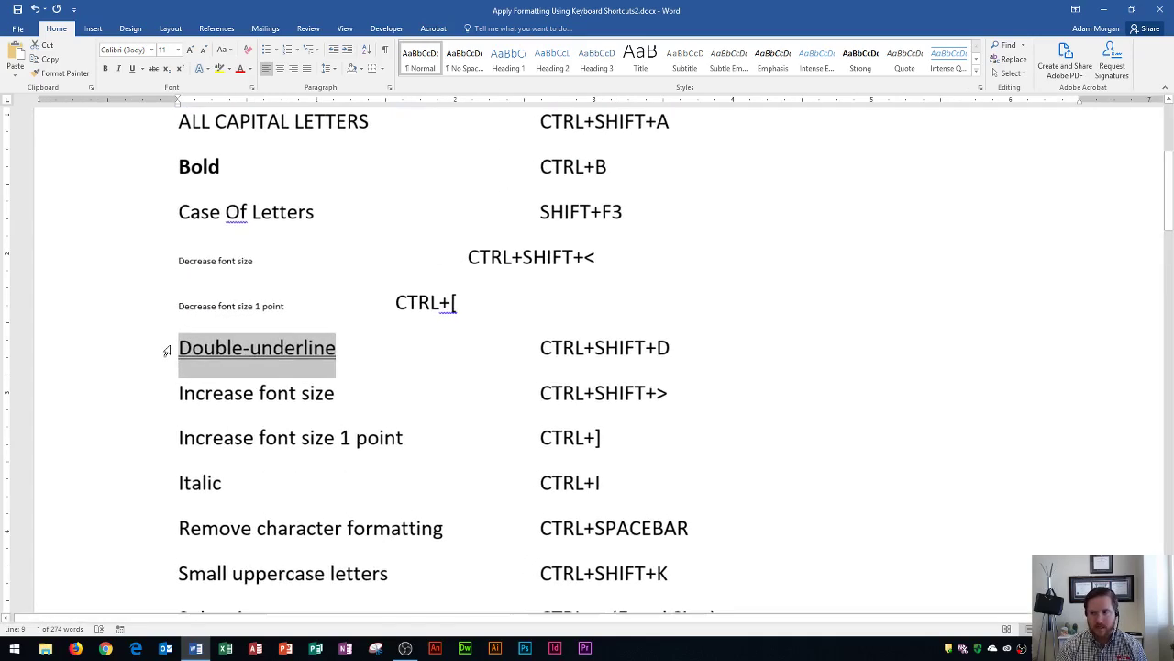
scroll(294, 374, down, 2)
ctrl+scroll(357, 348, up, 1)
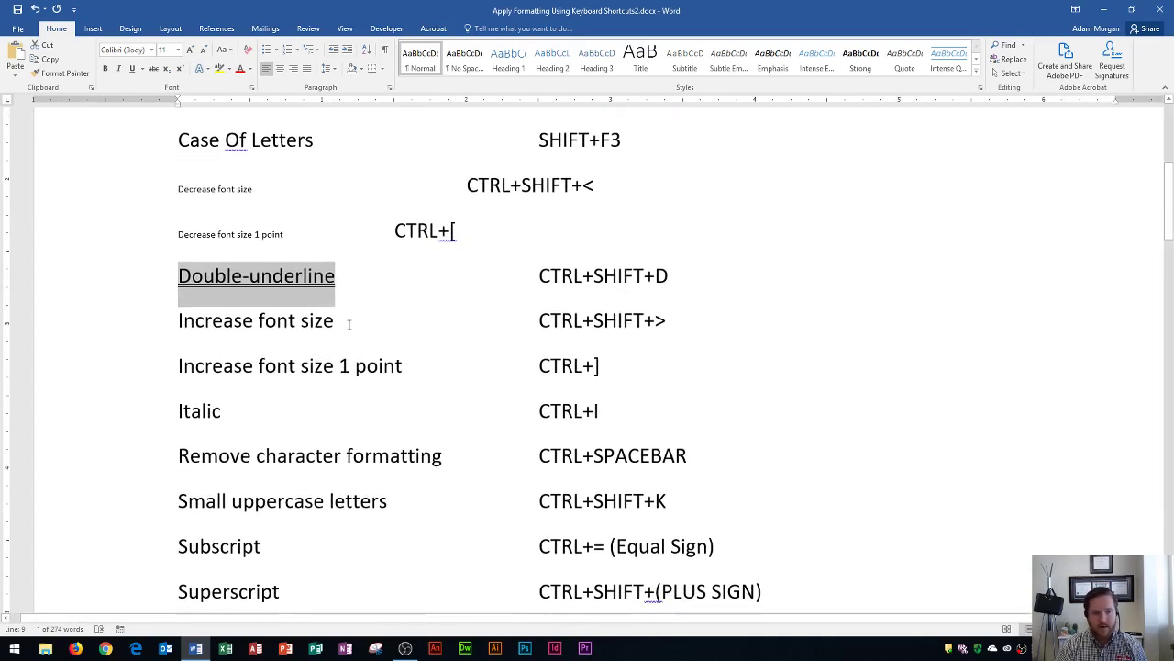
Enlarge the 'Increase font size' entry to 18 pt.
drag(334, 321, 162, 328)
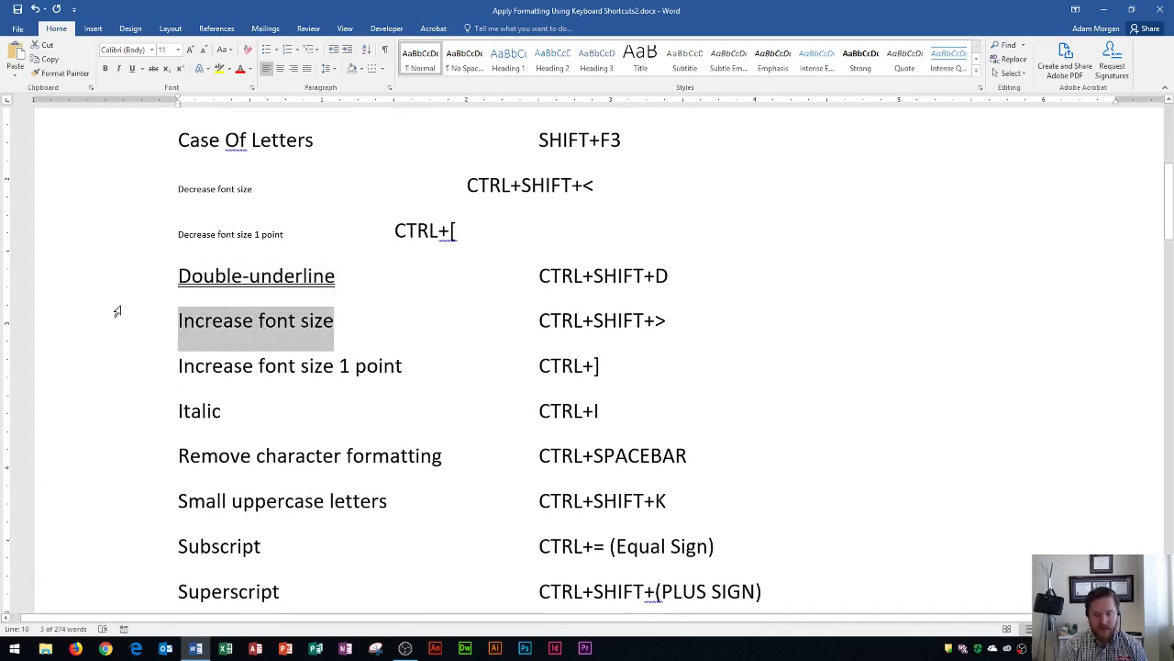
key(ctrl+shift+greater)
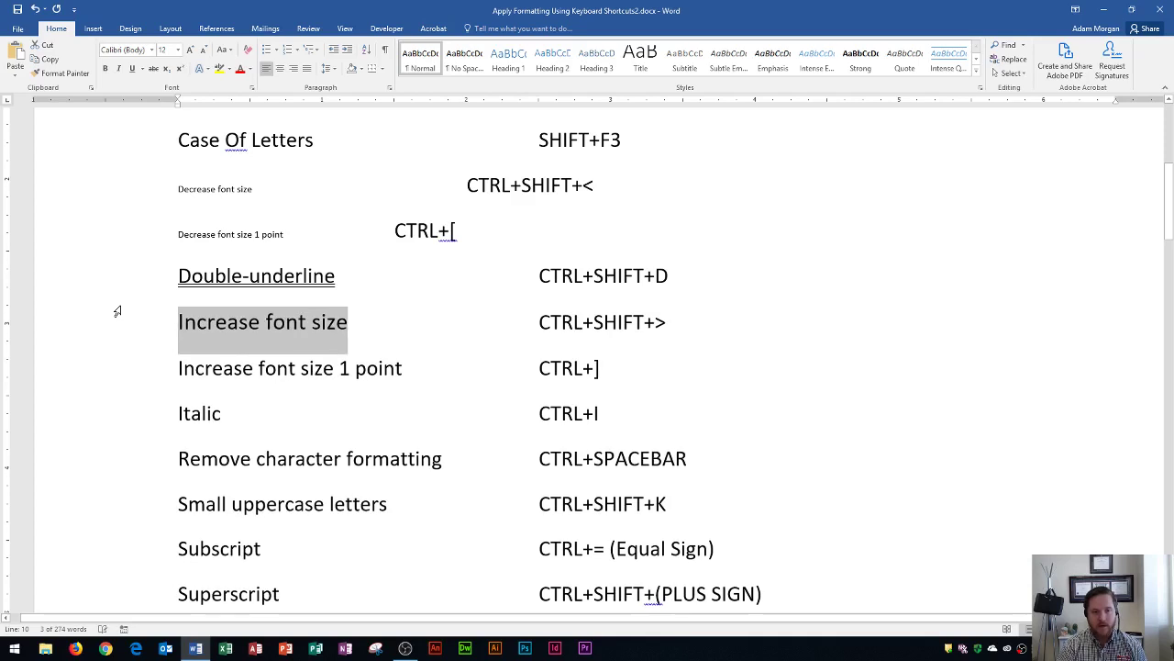
key(ctrl+shift+greater)
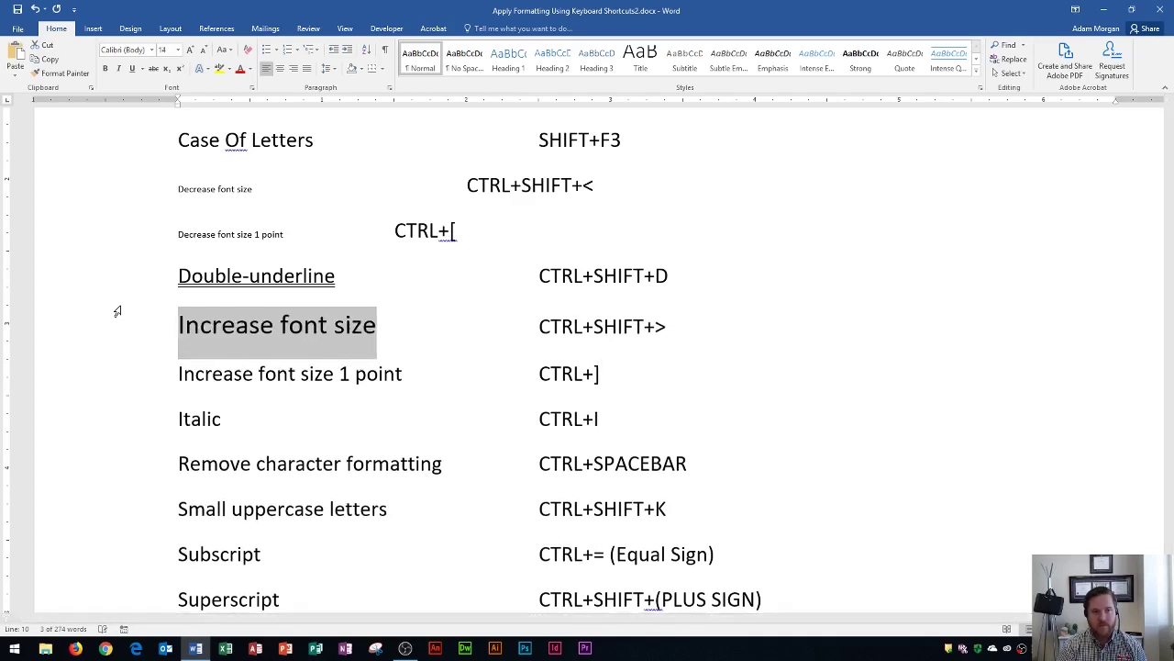
key(ctrl+shift+greater)
key(ctrl+shift+greater)
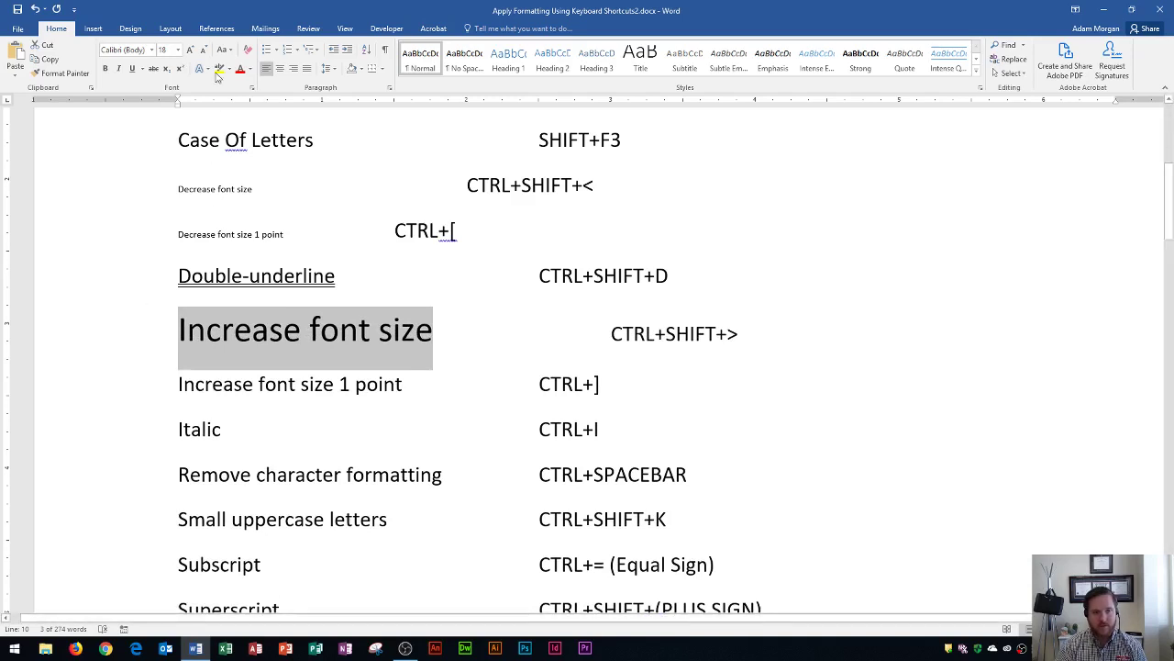
click(179, 50)
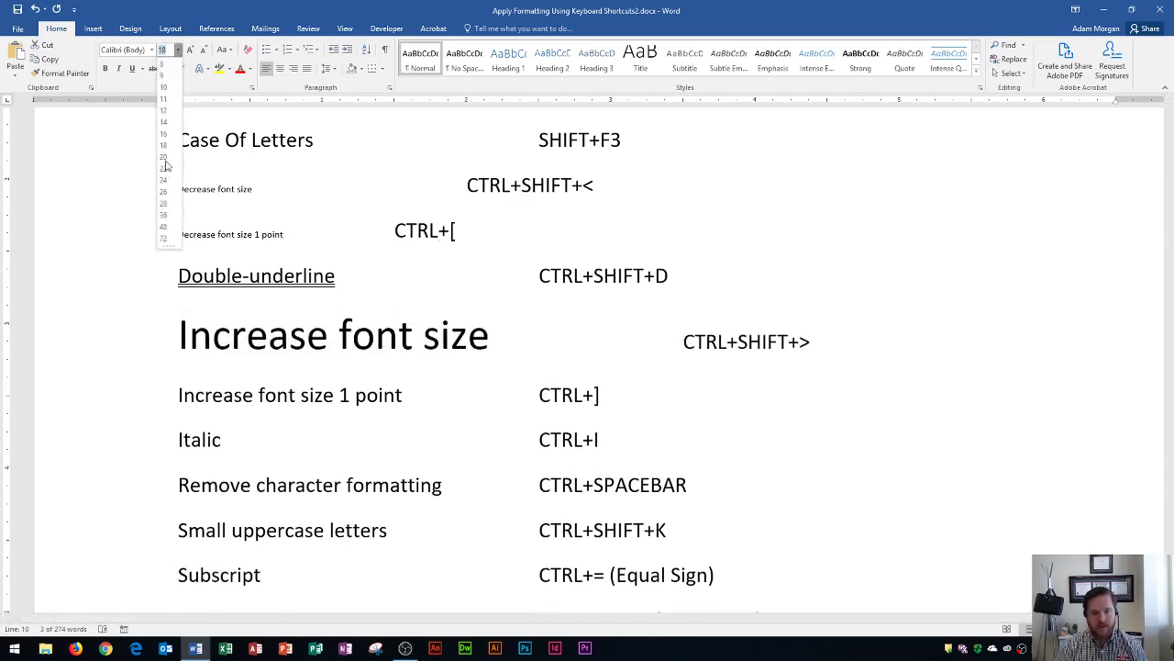
click(308, 344)
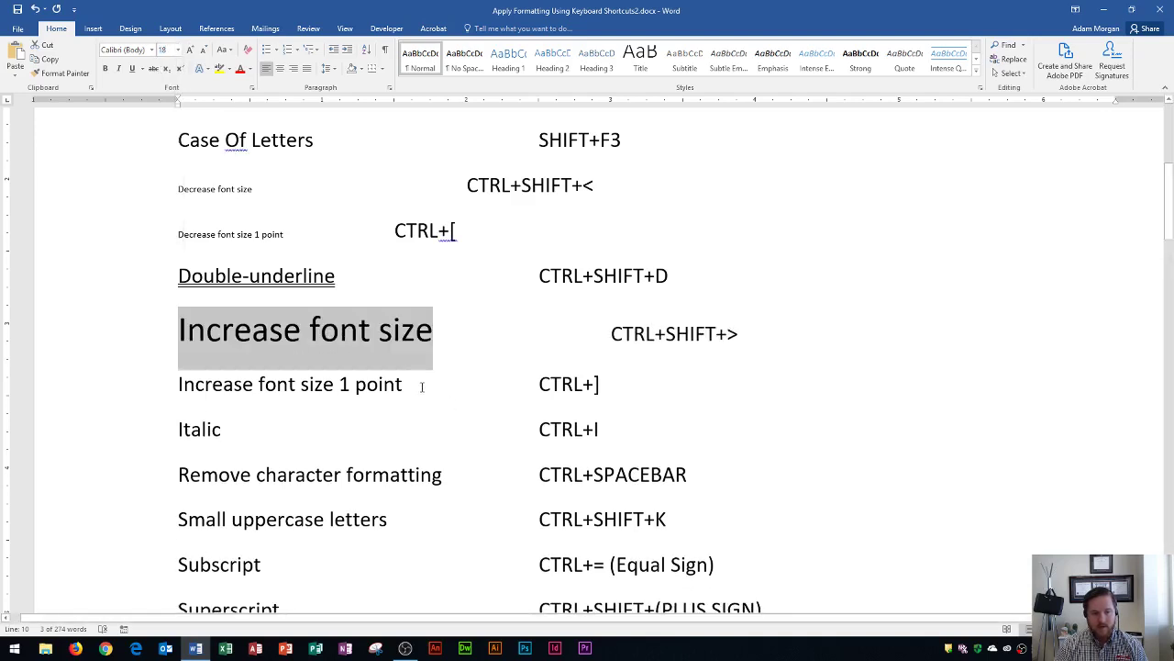
Enlarge the 'Increase font size 1 point' line point by point to 14 pt.
drag(409, 386, 172, 387)
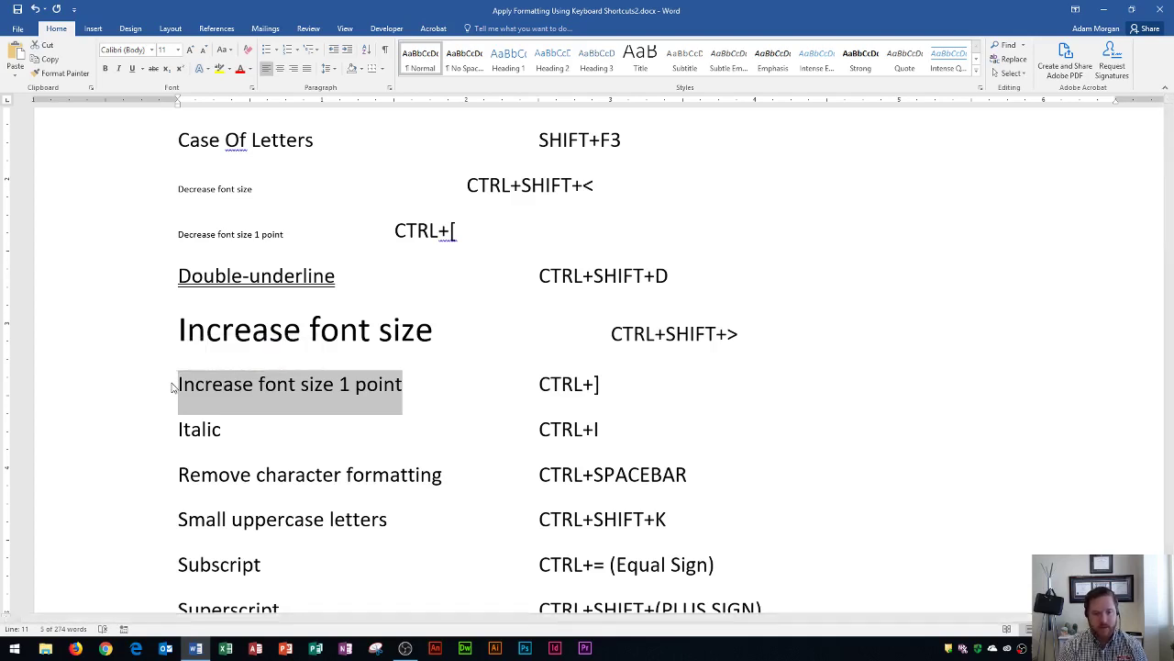
key(ctrl+bracketright)
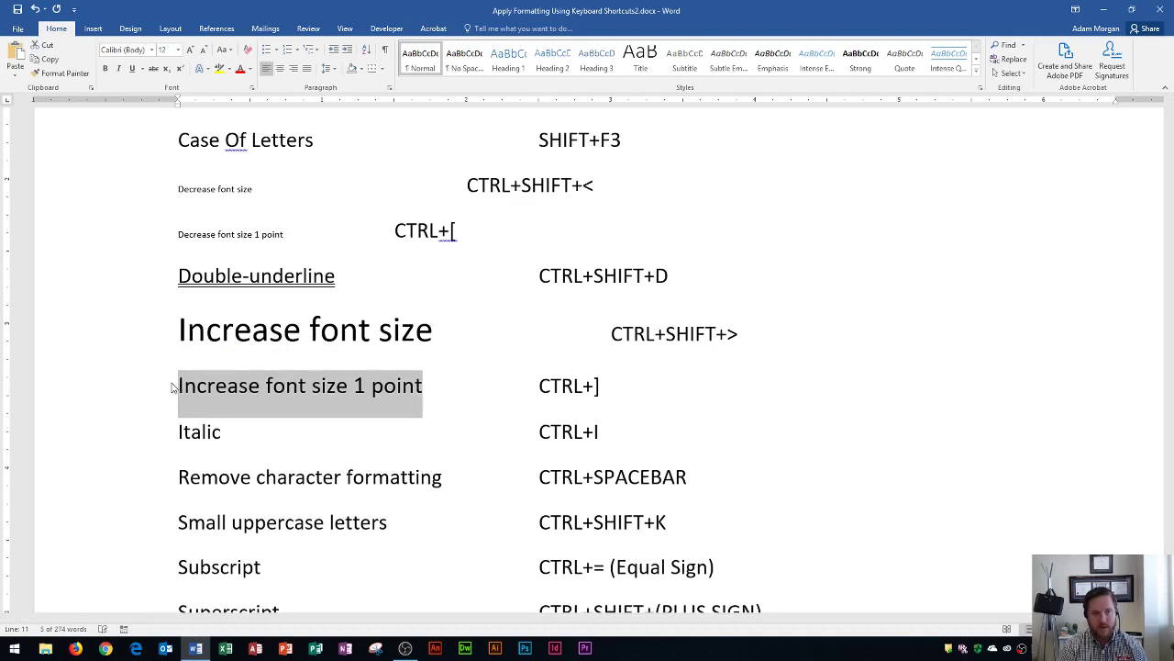
key(ctrl+bracketright)
key(ctrl+bracketright)
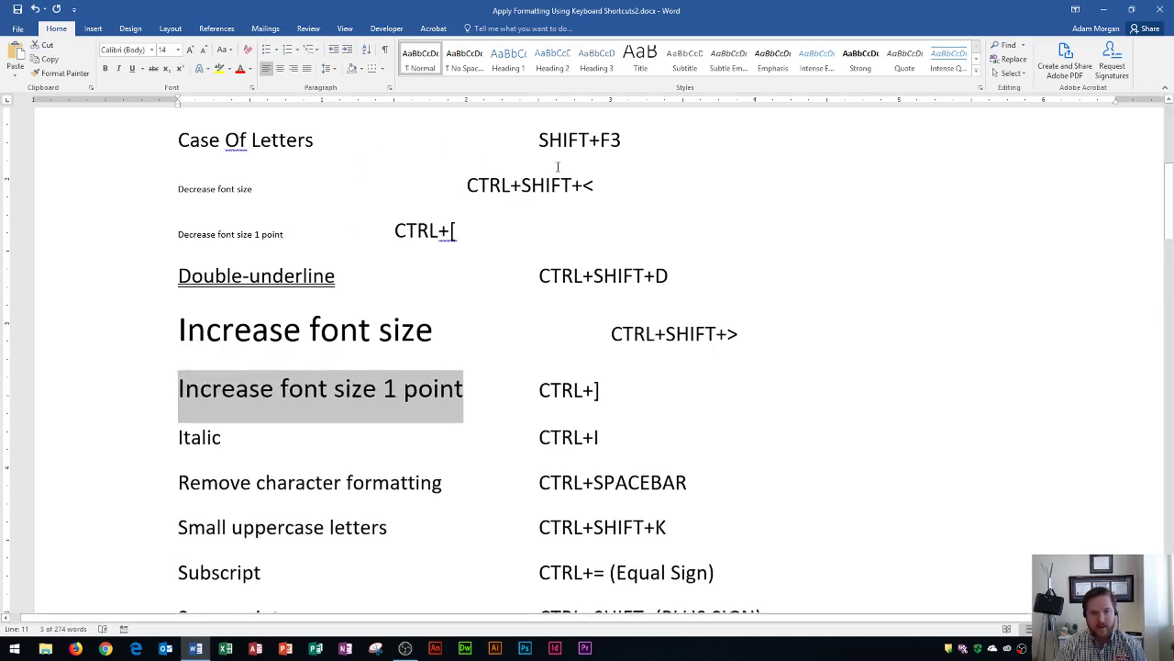
Set the 'Decrease font size' entry to 22 pt, then step it down to 20 pt.
drag(253, 190, 175, 190)
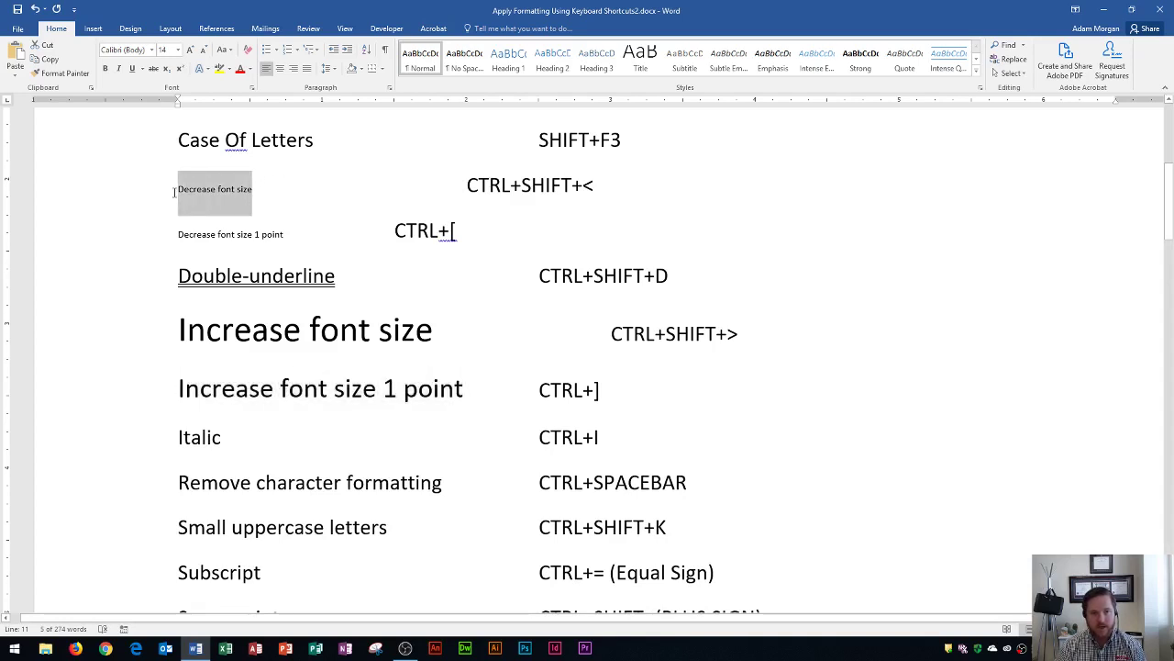
click(178, 49)
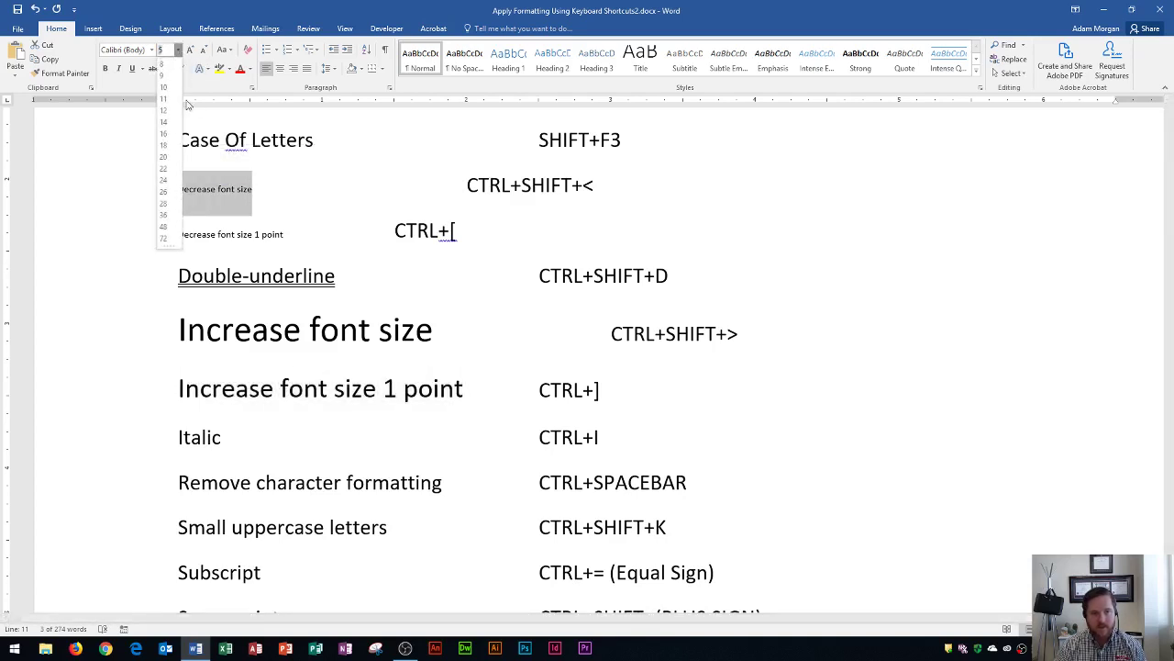
click(164, 169)
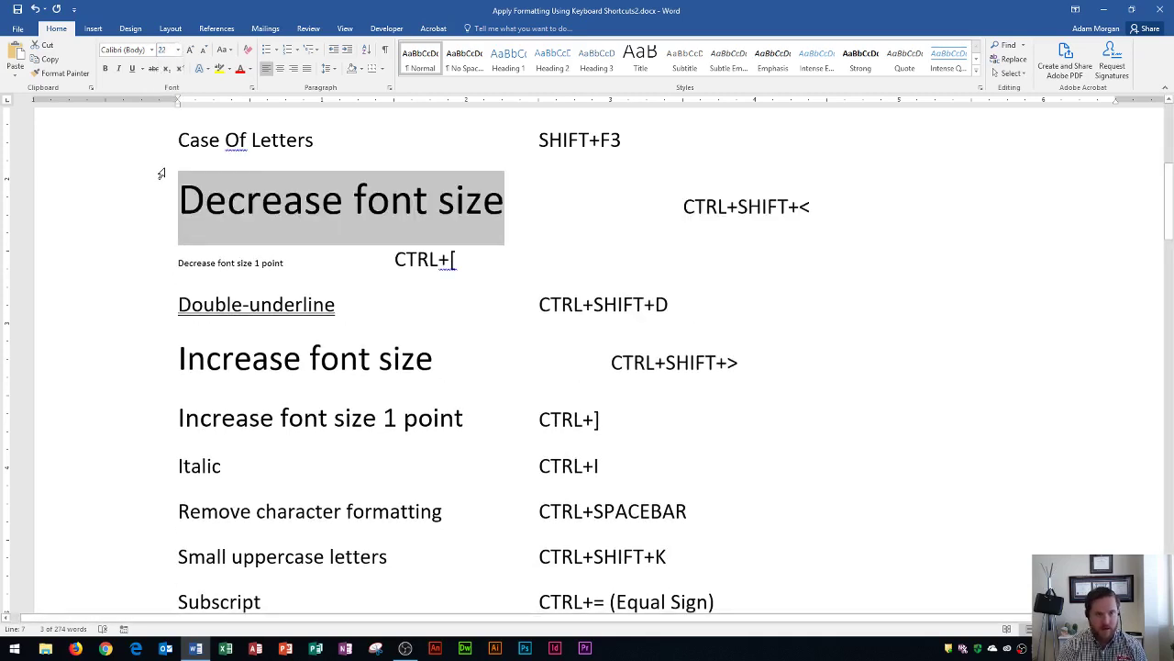
key(ctrl+shift+comma)
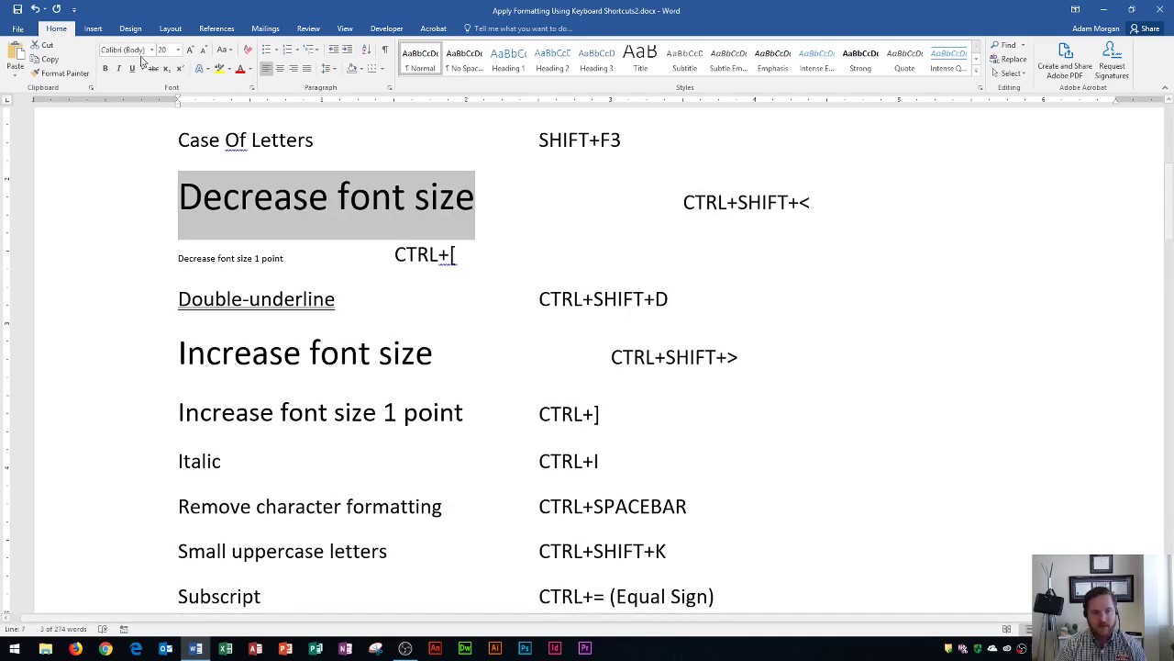
click(178, 50)
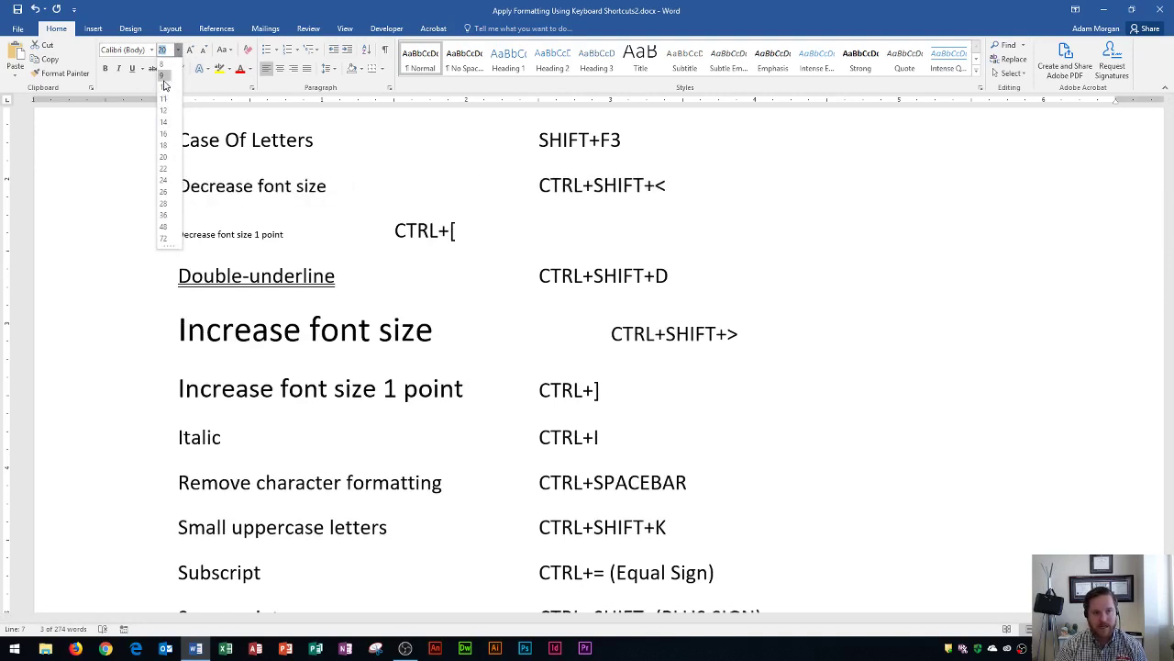
click(175, 53)
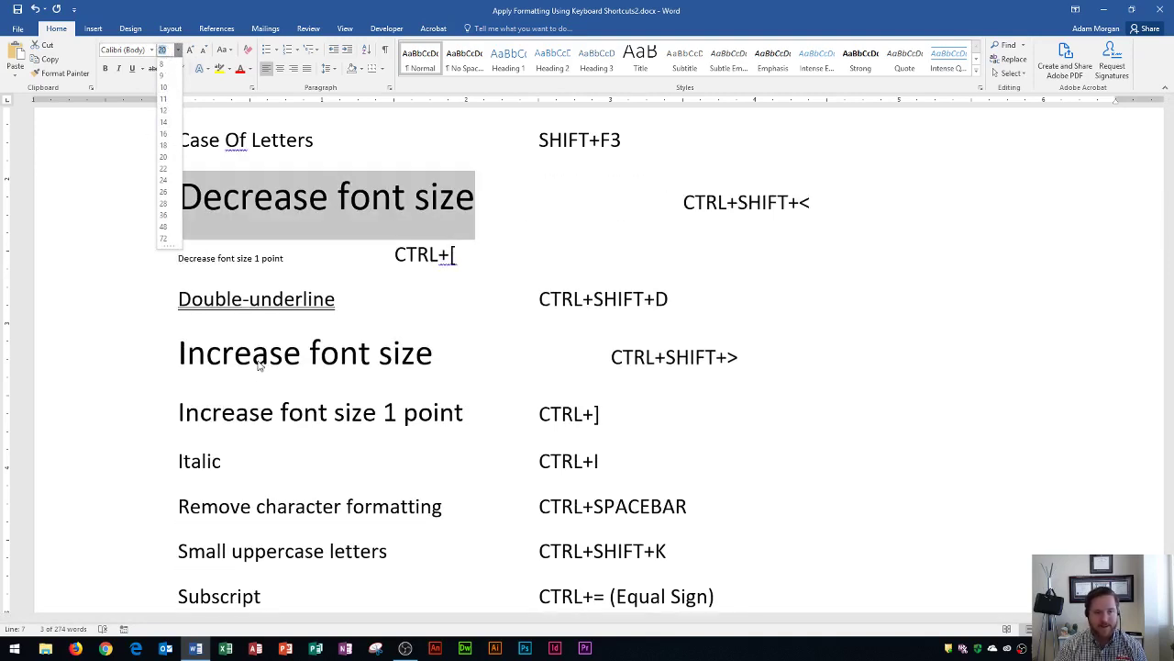
scroll(285, 321, down, 5)
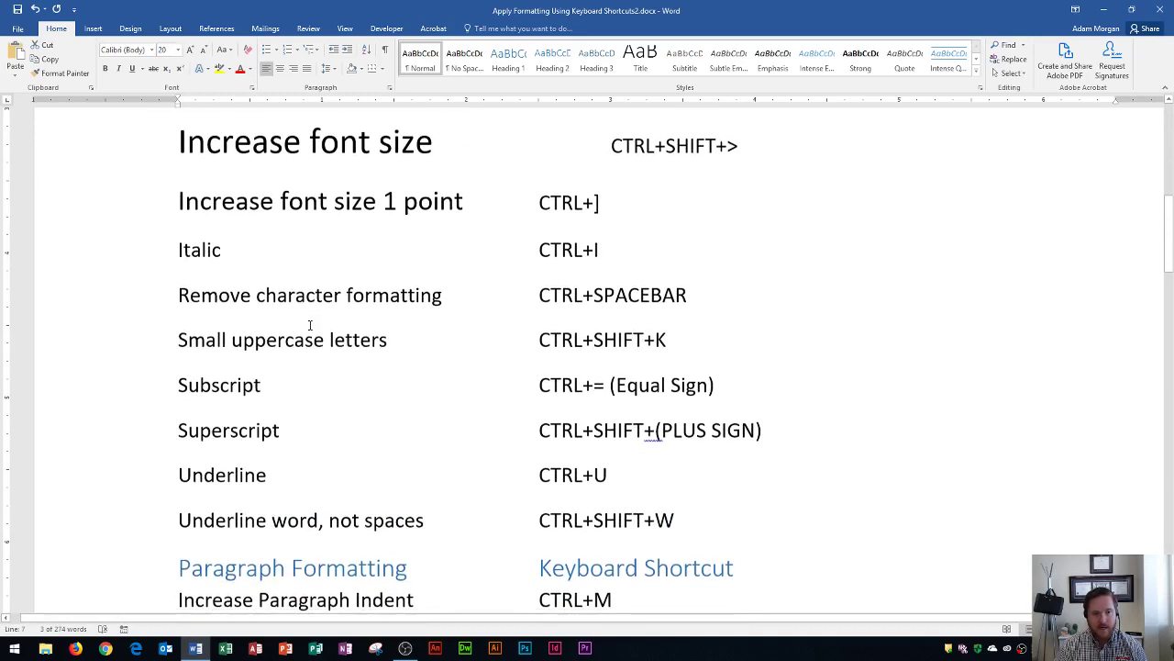
drag(237, 245, 175, 246)
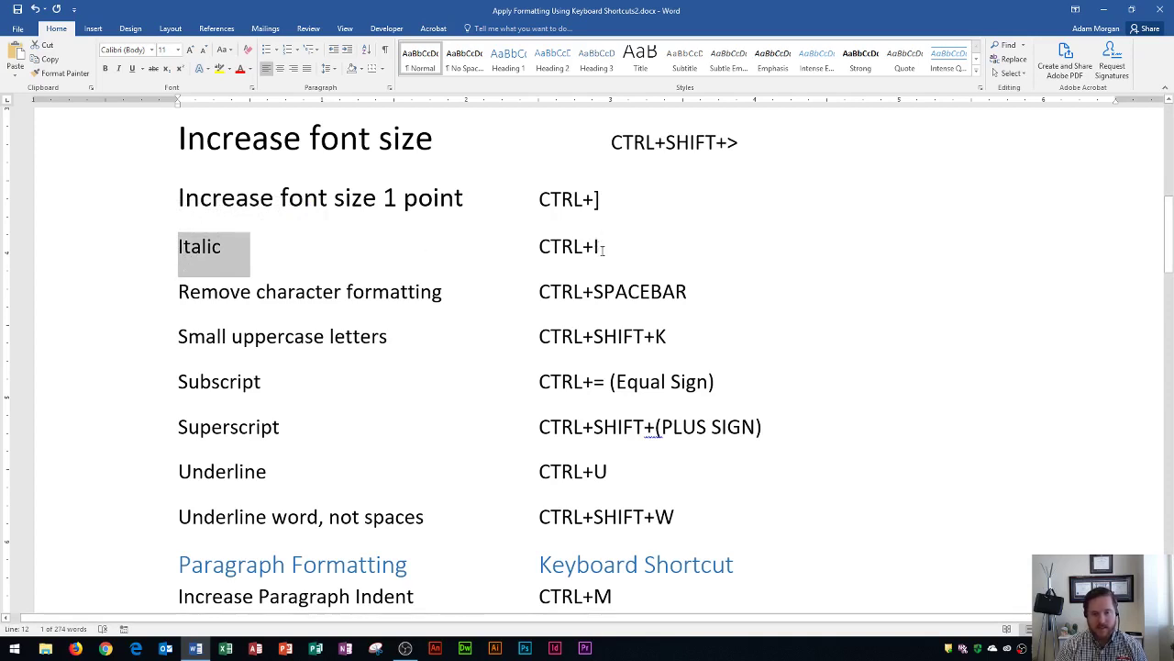
key(ctrl+i)
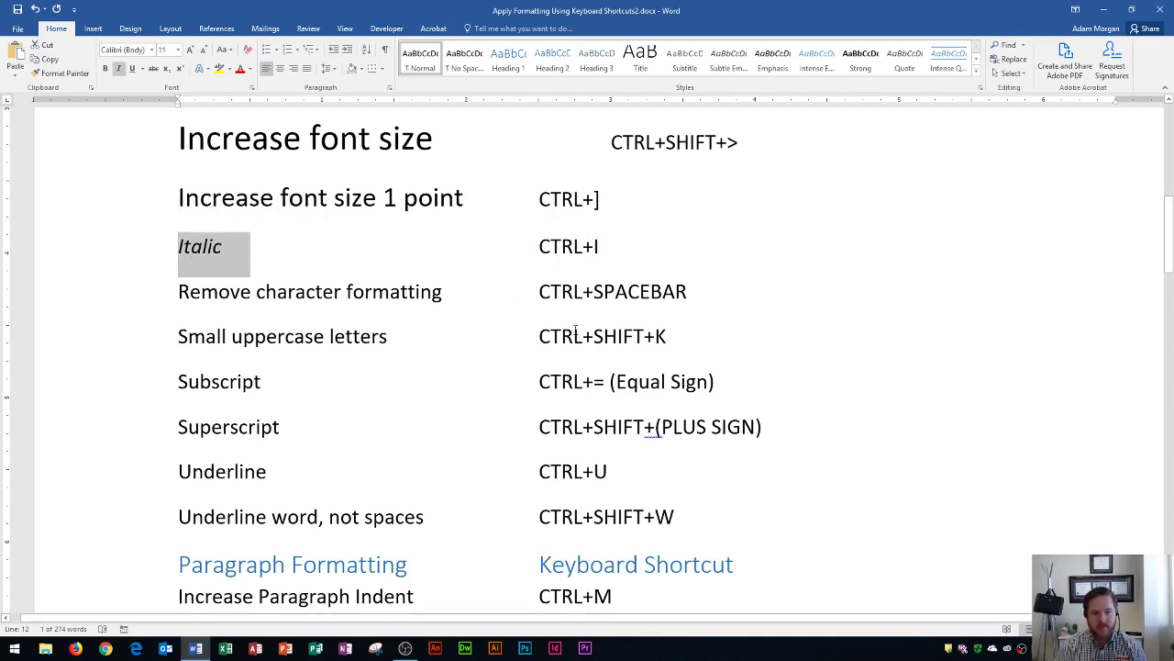
drag(445, 295, 173, 297)
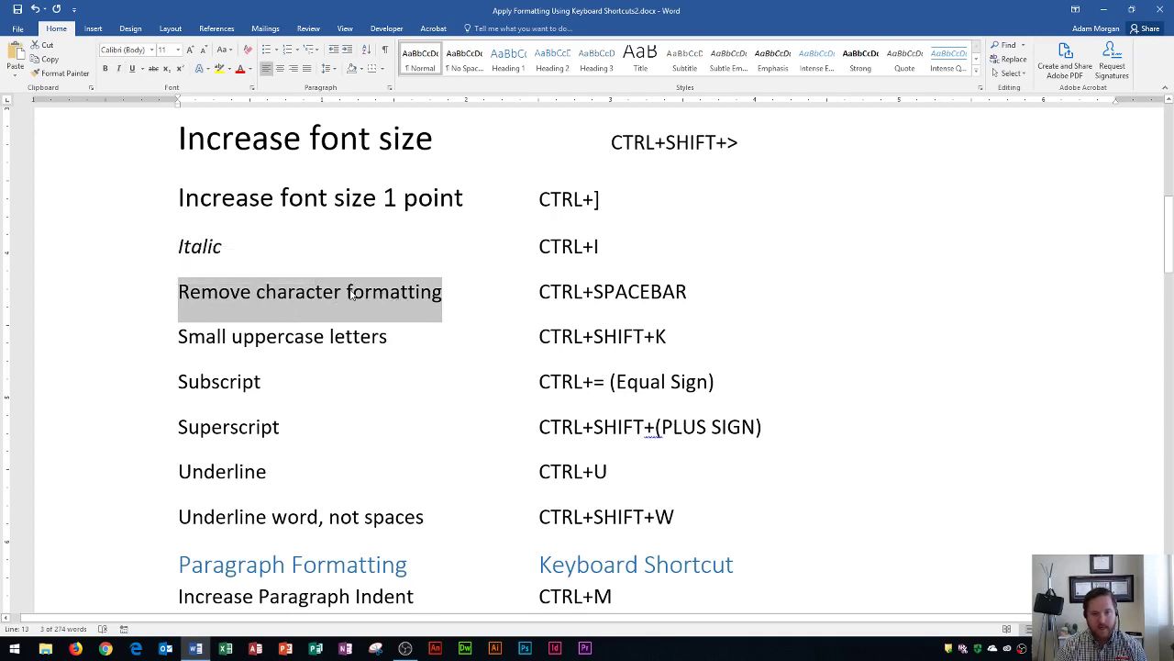
drag(211, 246, 174, 247)
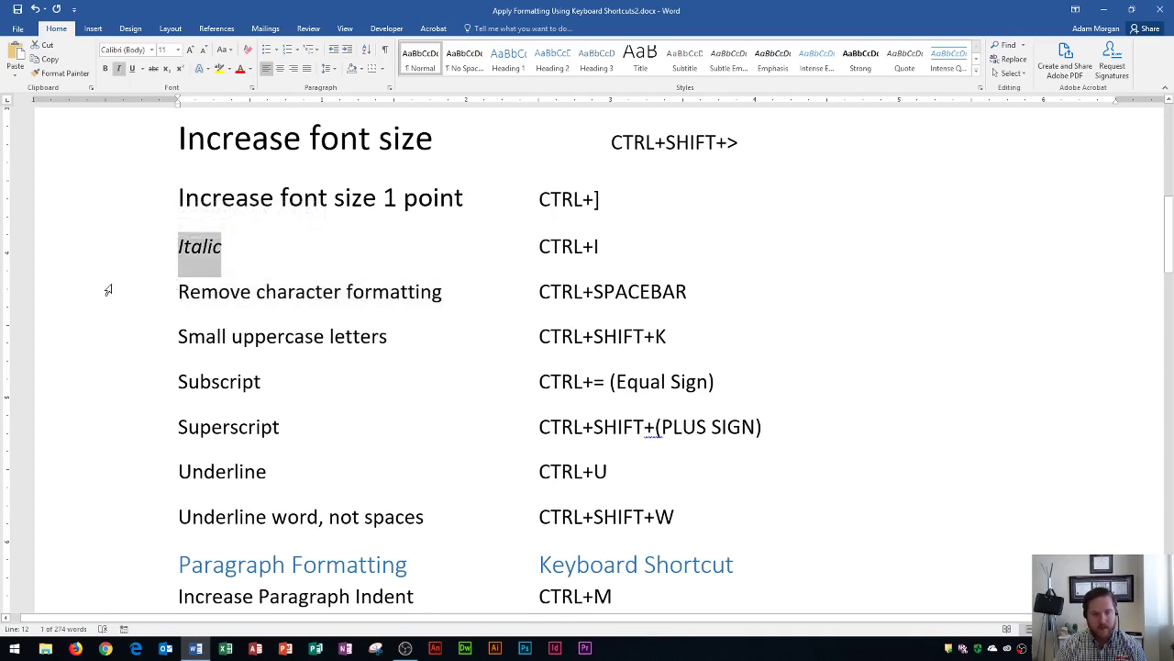
key(ctrl+i)
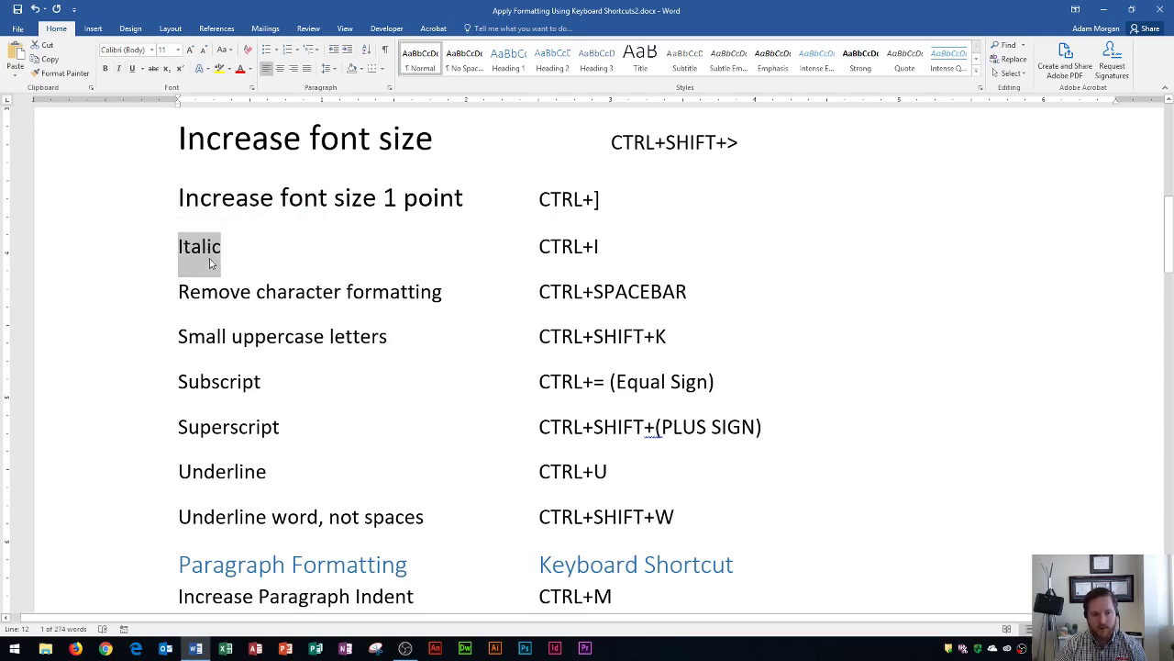
key(ctrl+i)
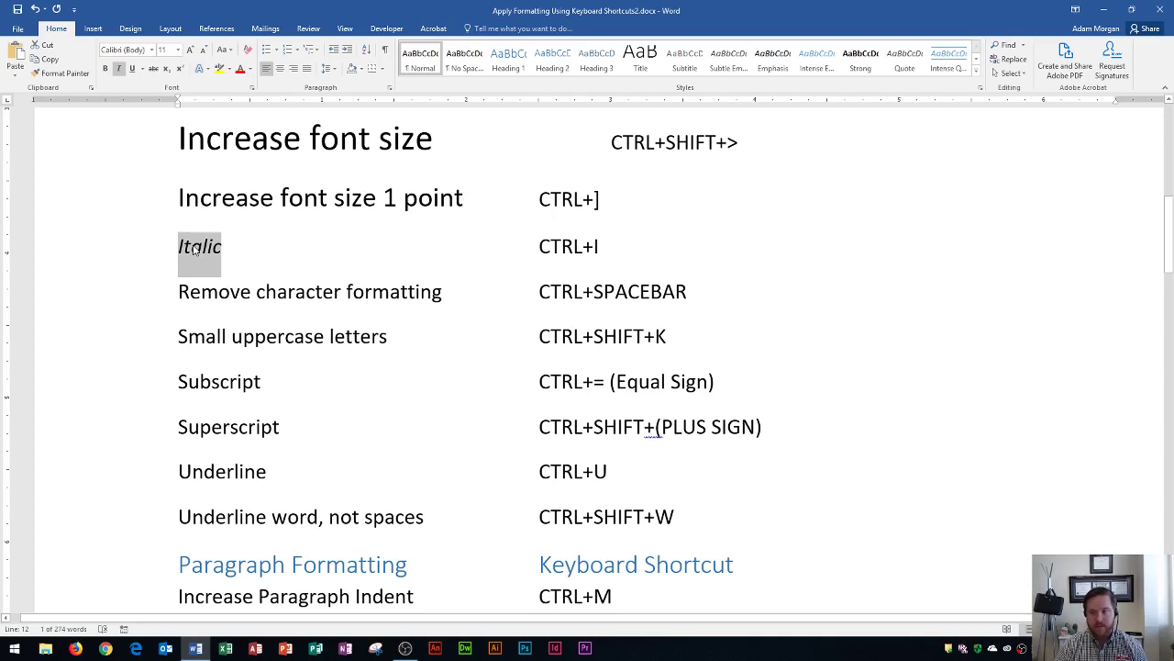
key(ctrl+i)
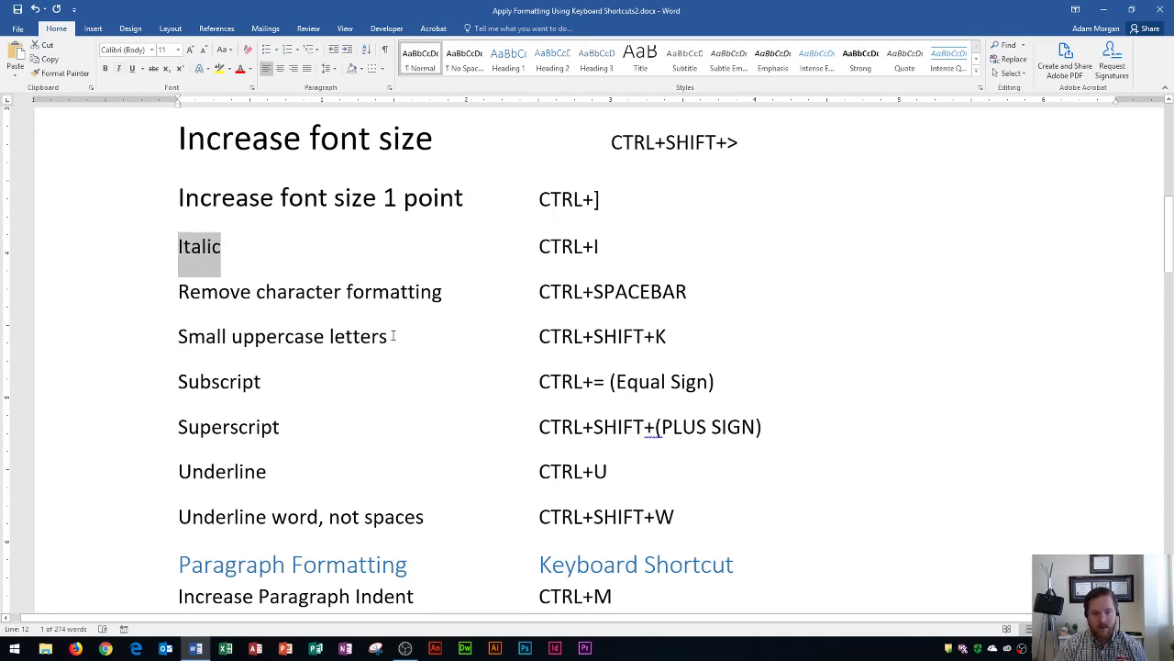
drag(393, 336, 178, 338)
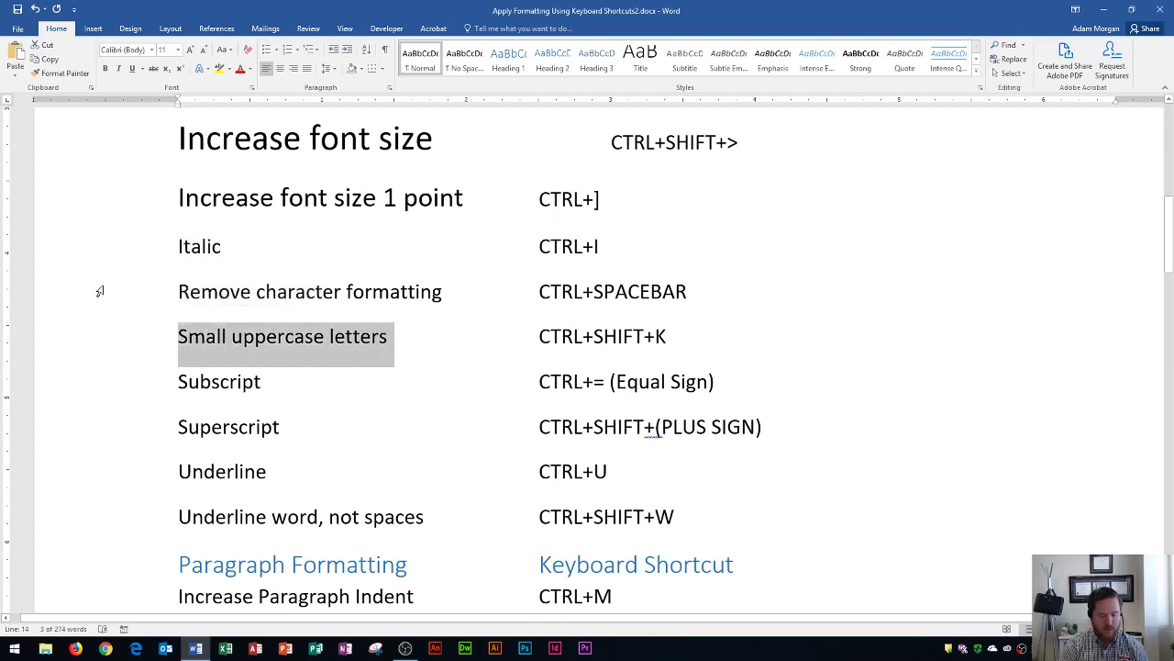
Apply small caps to 'Small uppercase letters' and subscript the 'script' in Subscript.
key(ctrl+shift+k)
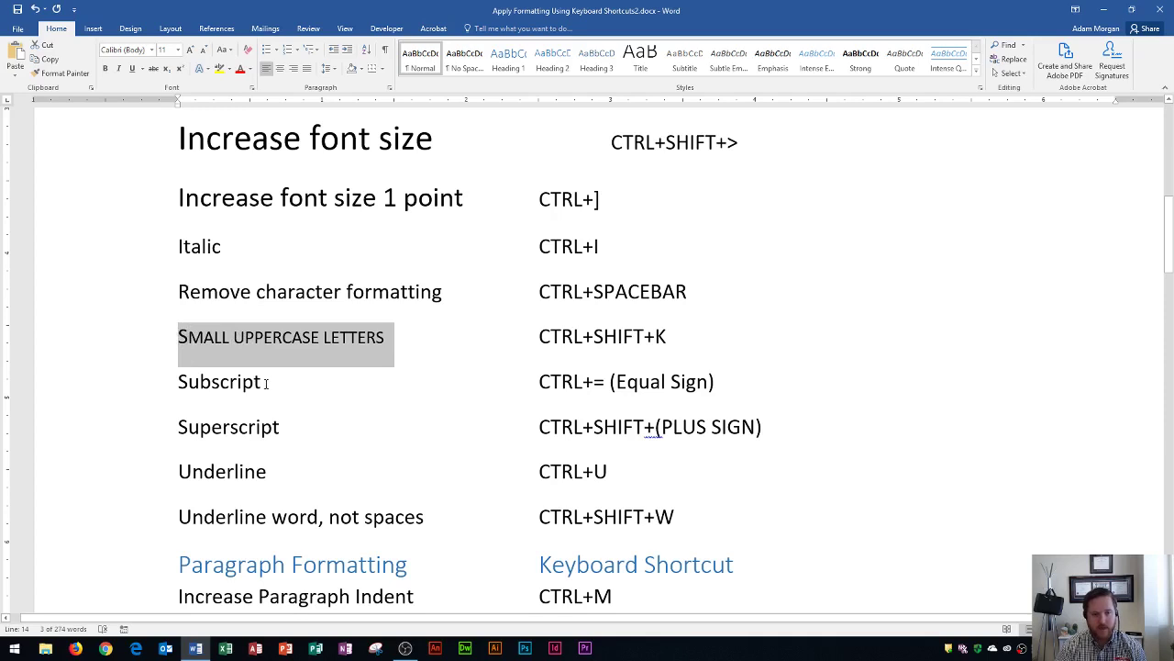
drag(263, 382, 211, 381)
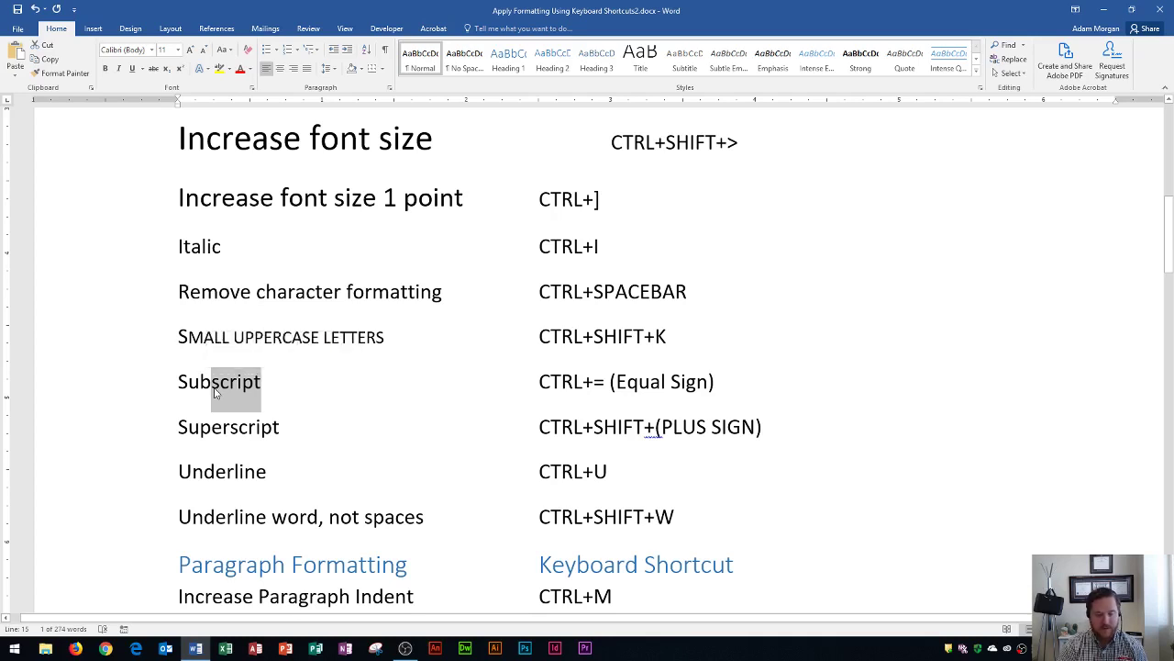
key(ctrl+equal)
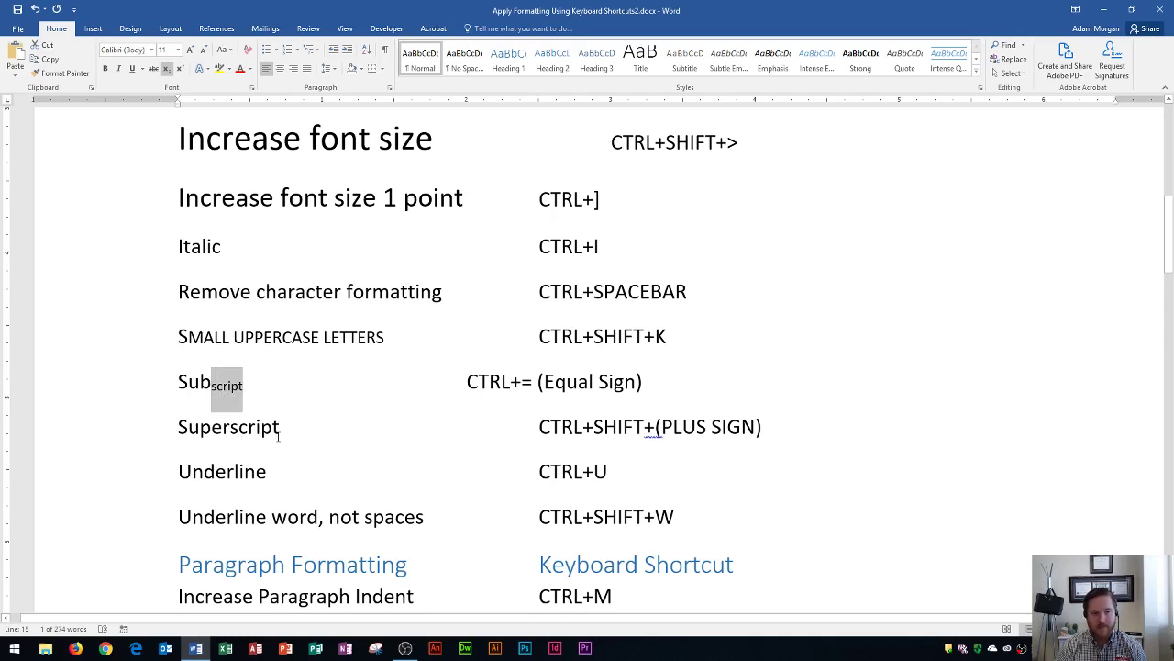
Raise the 'script' part of Superscript to superscript.
drag(285, 430, 230, 431)
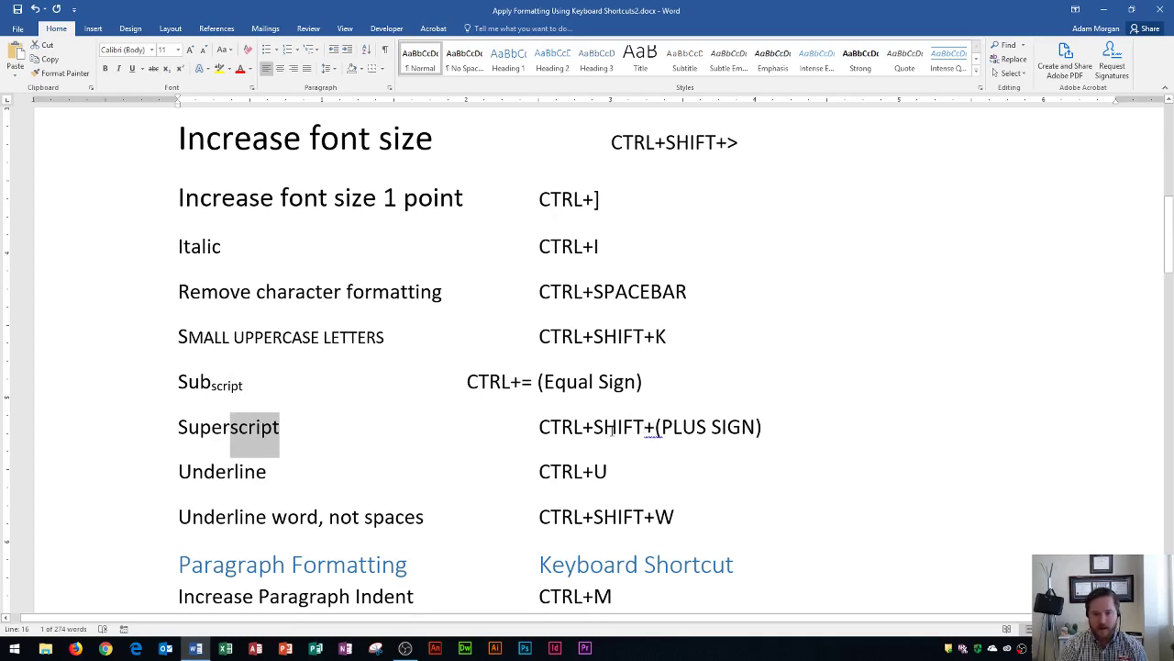
key(ctrl+shift+plus)
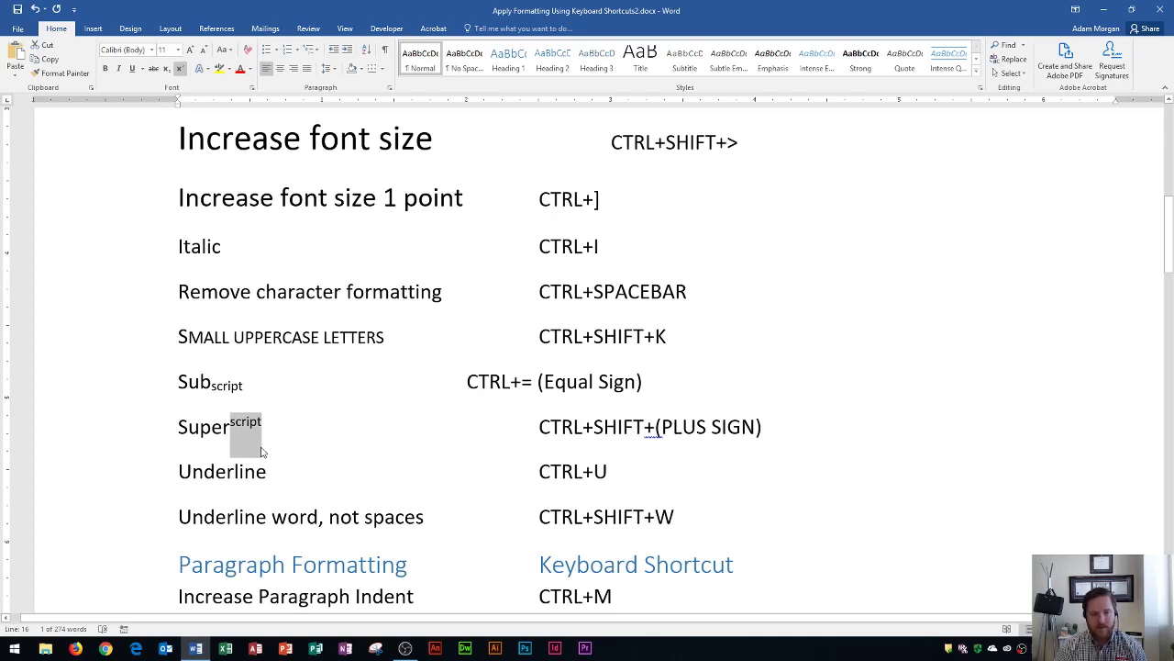
scroll(249, 395, down, 2)
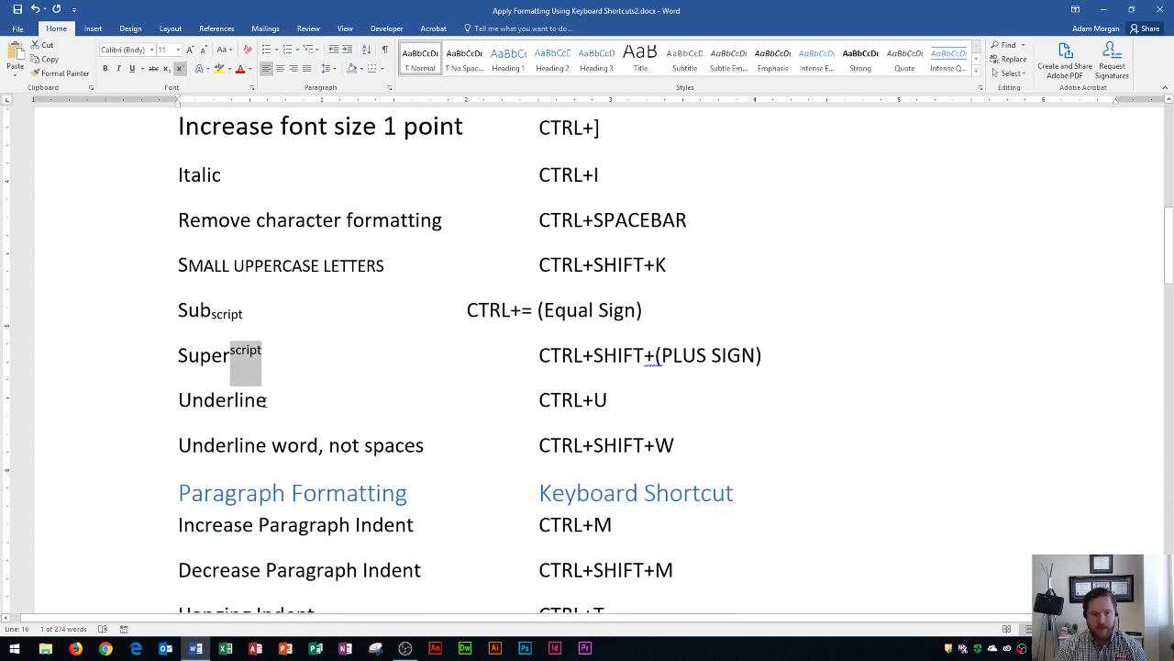
Underline the word 'Underline'.
drag(277, 401, 179, 404)
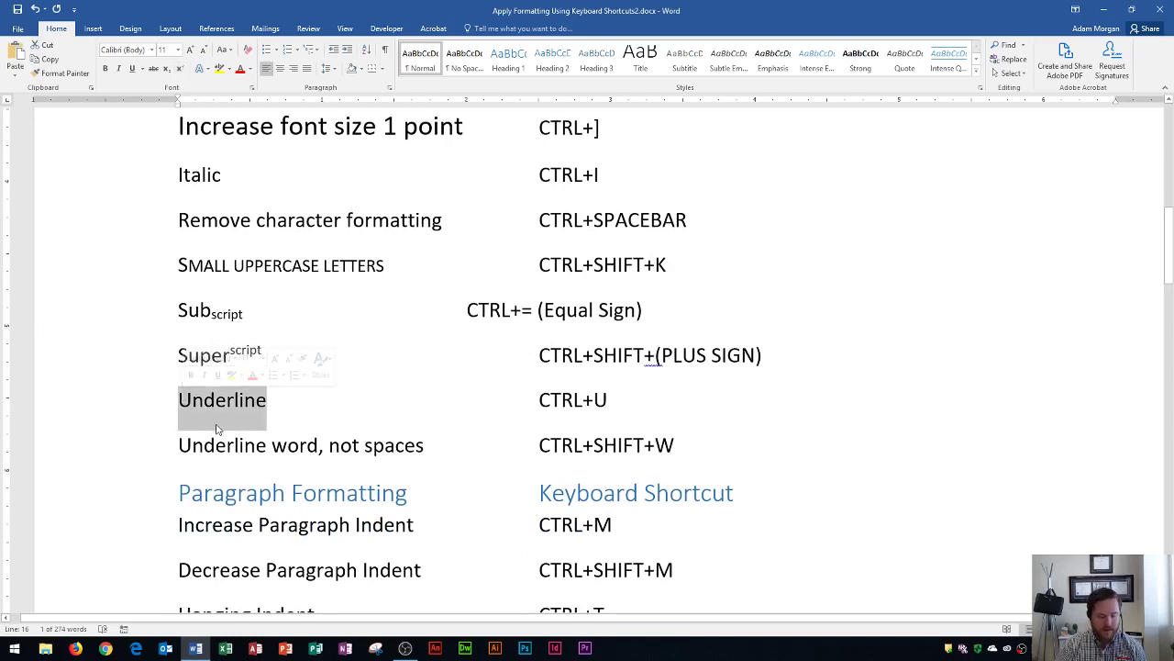
key(ctrl+u)
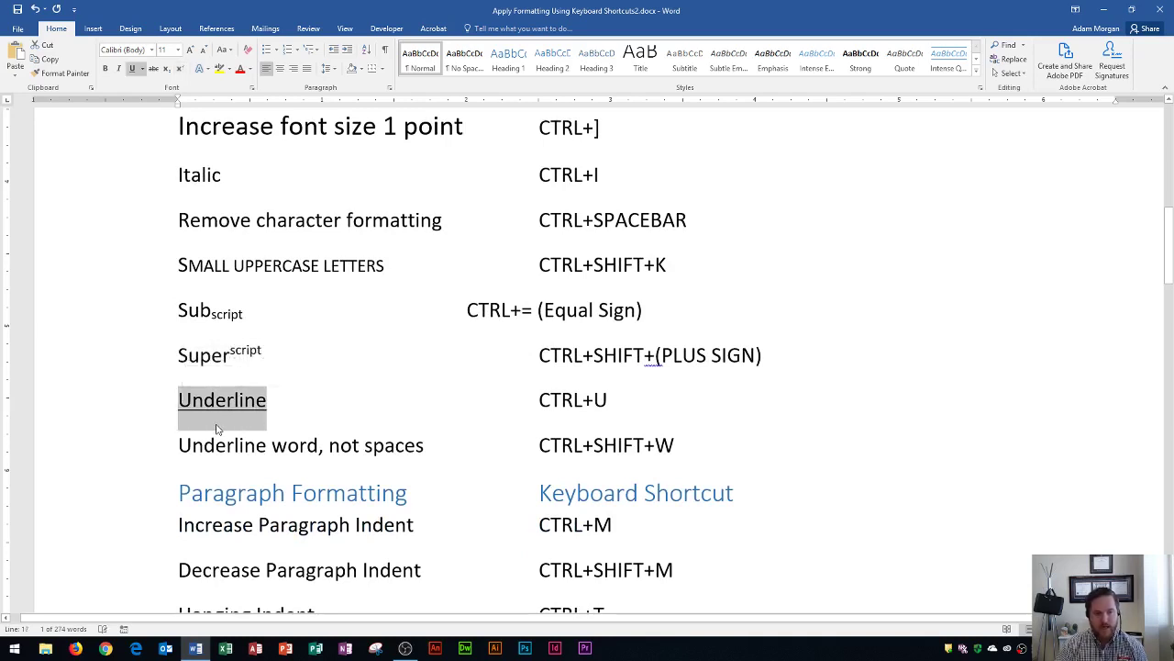
scroll(221, 422, down, 1)
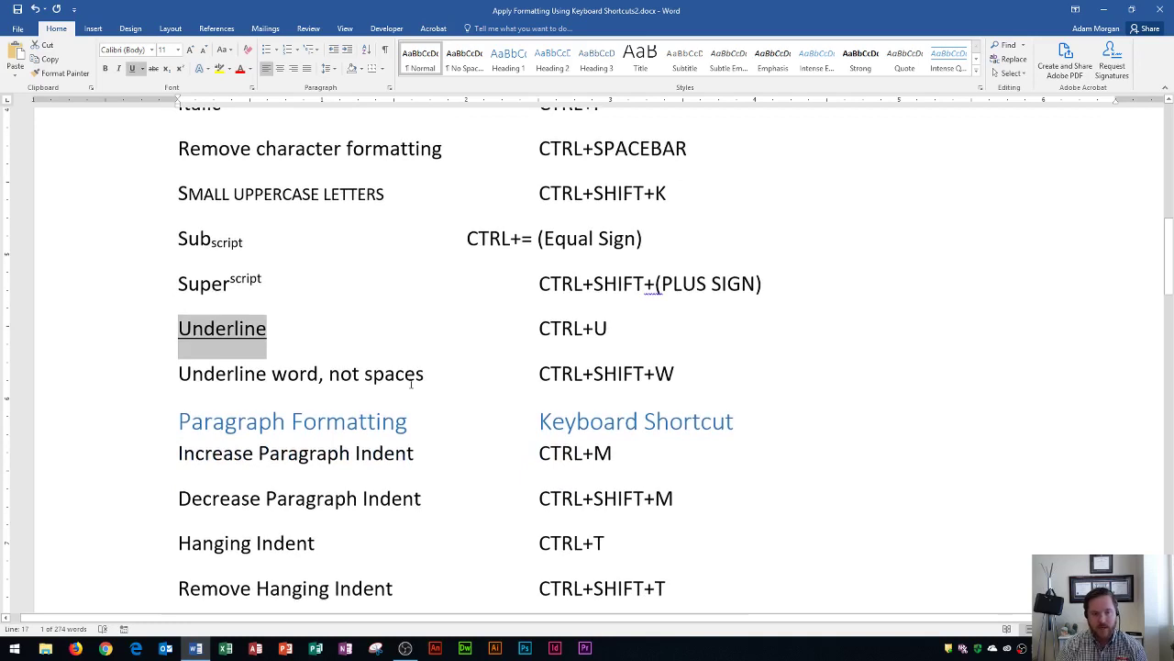
Apply words-only underline to 'Underline word, not spaces', leaving spaces plain.
drag(427, 371, 172, 379)
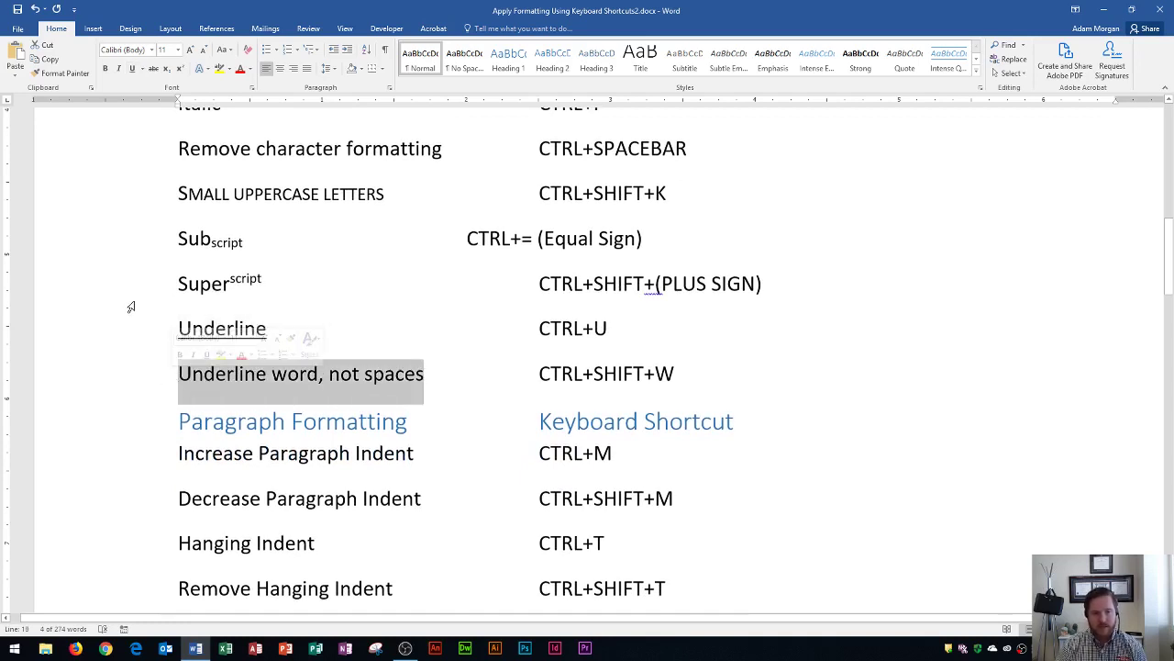
key(ctrl+shift+w)
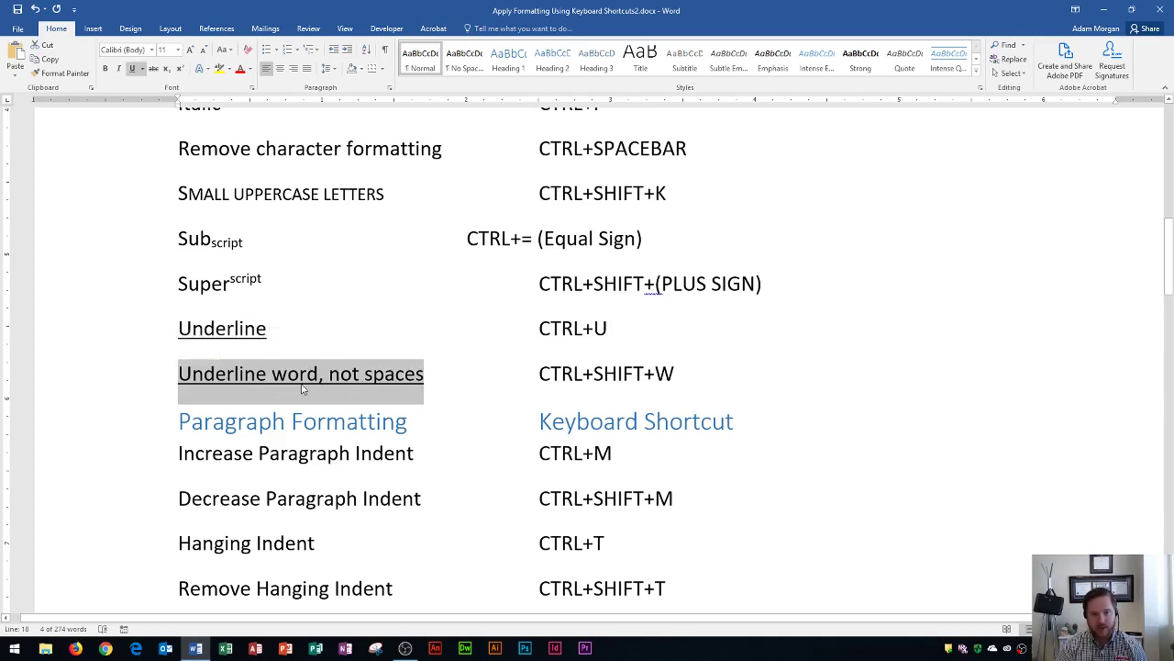
key(ctrl+shift+w)
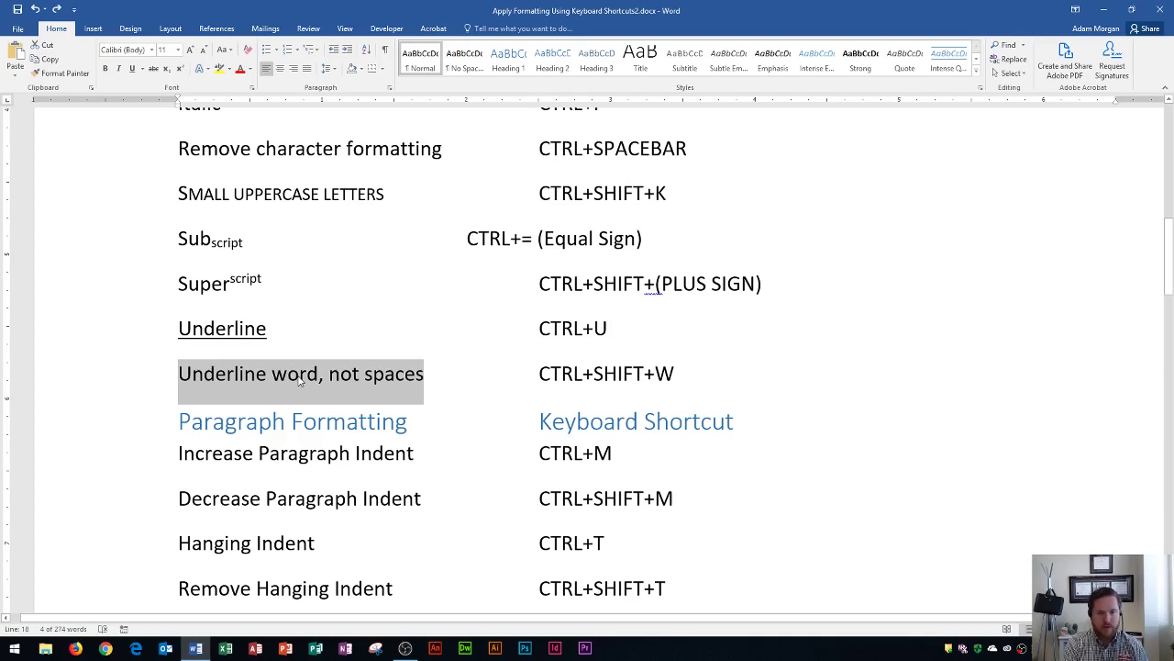
key(ctrl+shift+w)
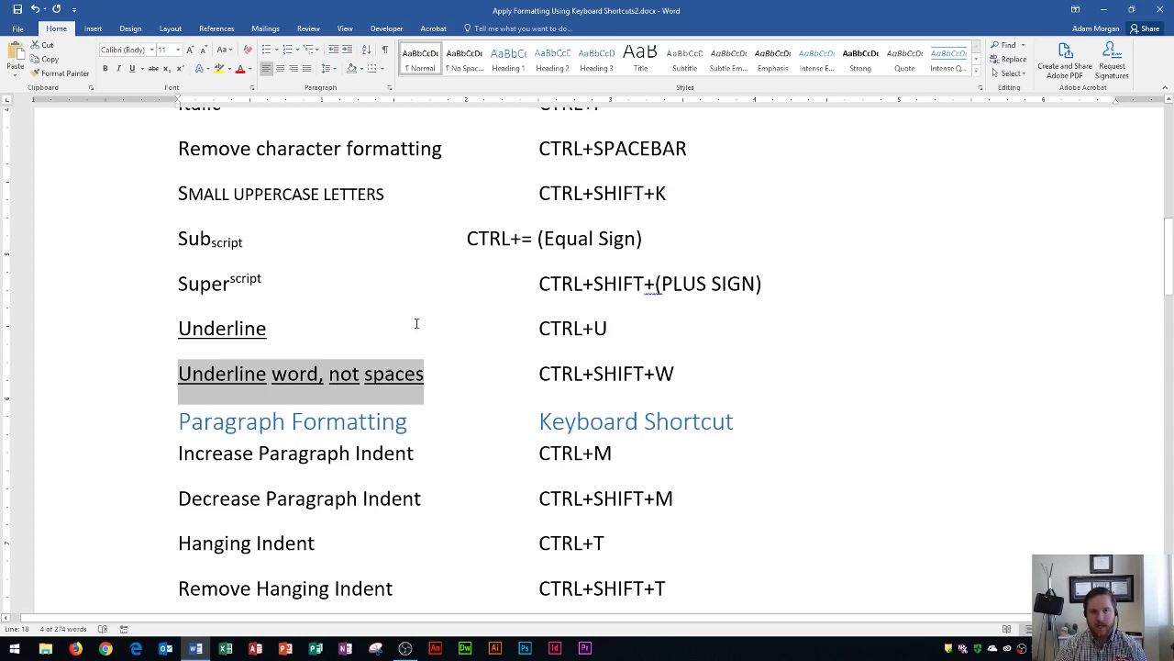
Delete the 'Paragraph Example' line below the paragraph shortcut rows.
scroll(413, 321, down, 4)
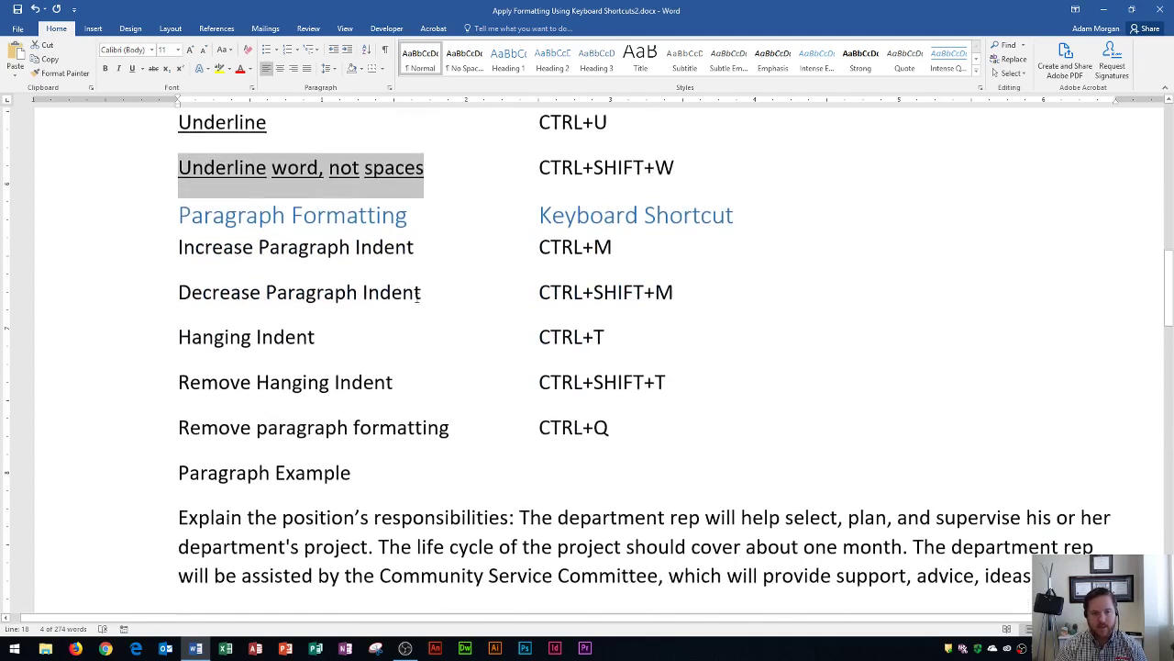
scroll(425, 267, down, 3)
scroll(261, 427, up, 3)
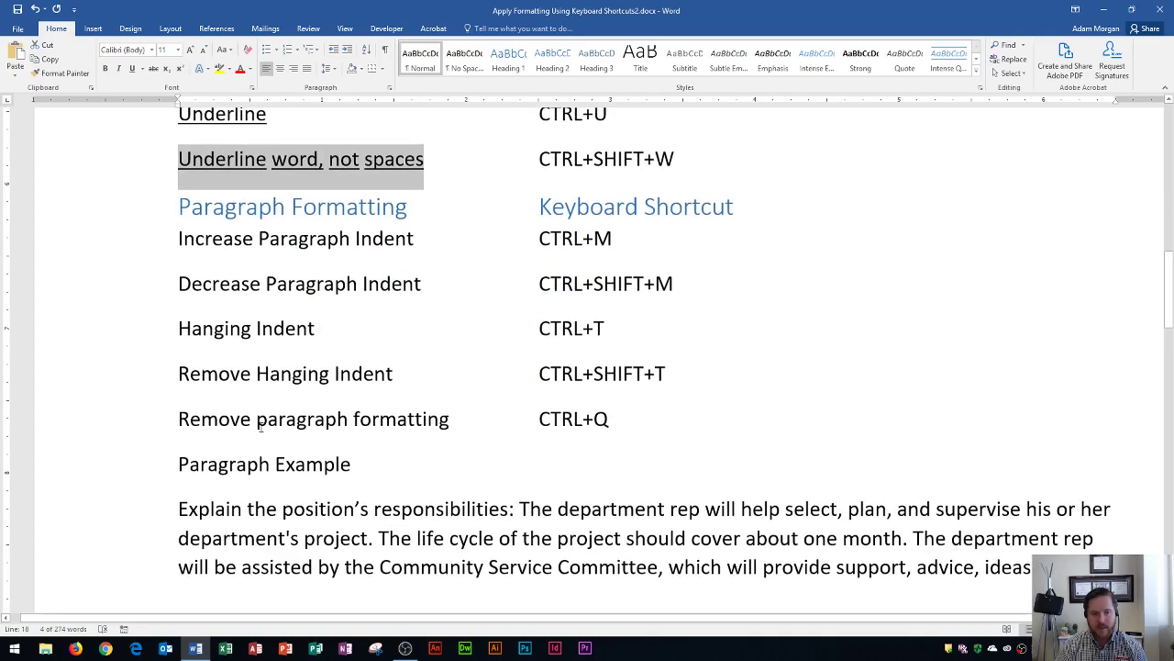
scroll(472, 485, down, 10)
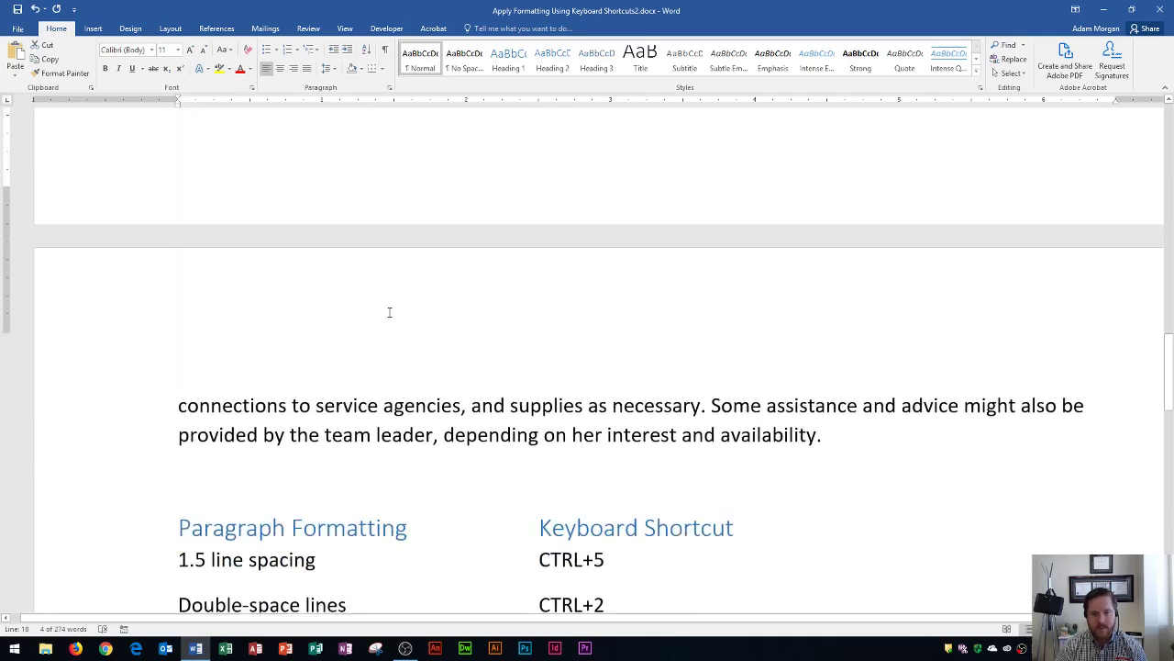
scroll(388, 312, up, 6)
scroll(343, 321, up, 3)
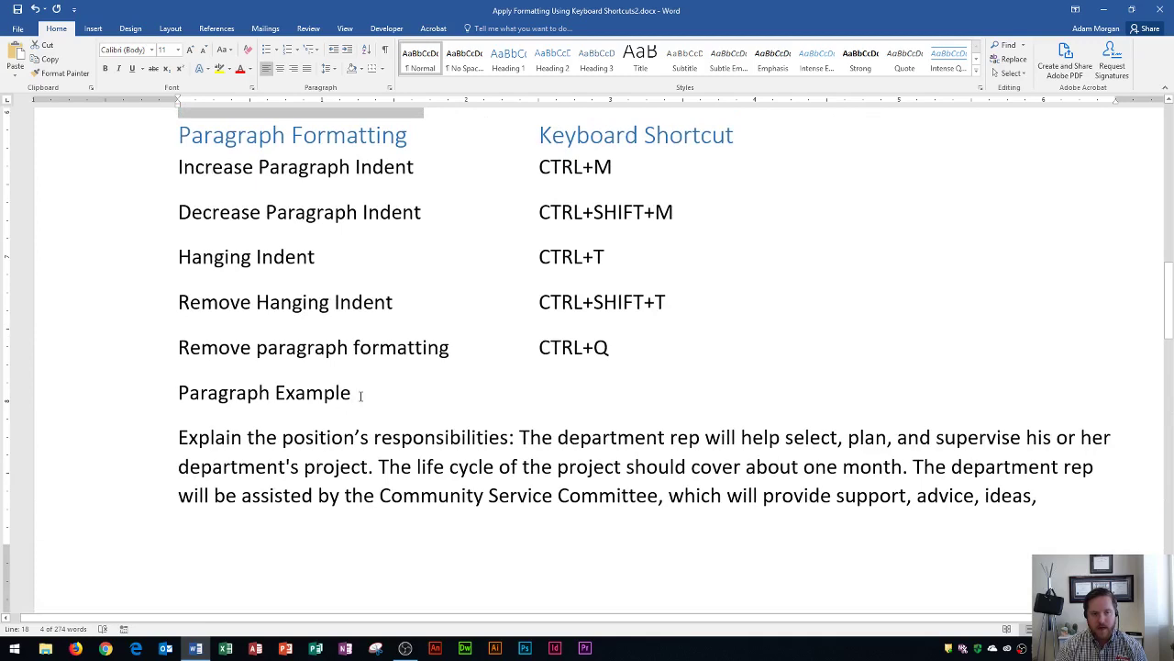
scroll(362, 422, up, 2)
drag(372, 465, 131, 466)
key(Delete)
Select the whole Explain paragraph below the table.
scroll(239, 440, down, 3)
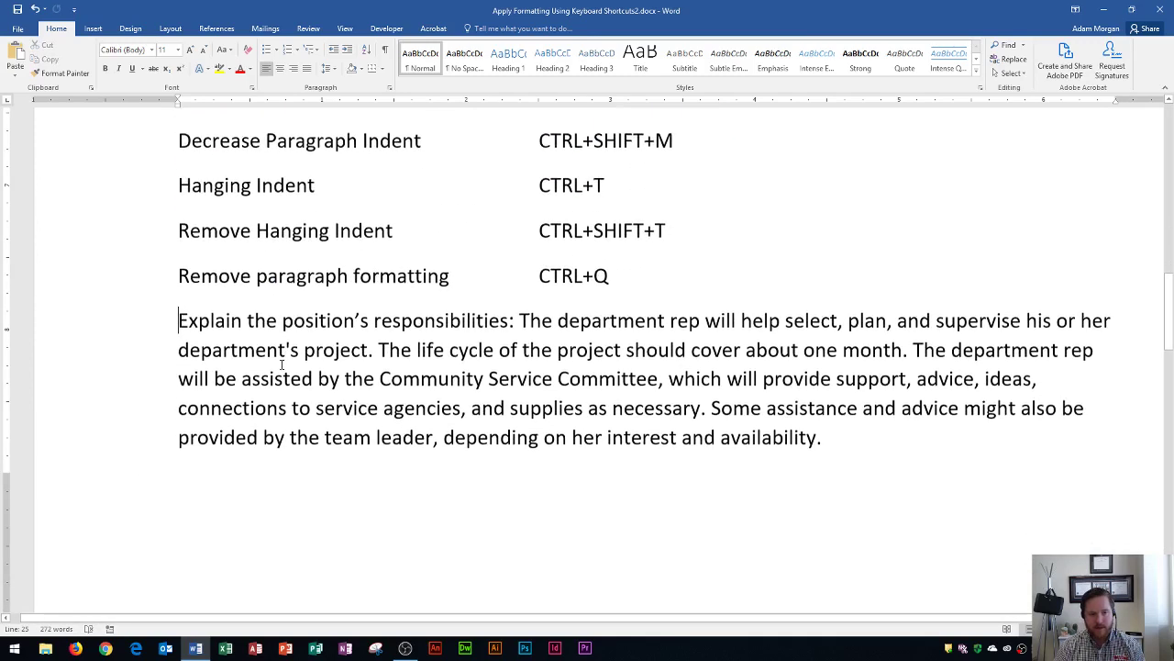
scroll(270, 343, up, 3)
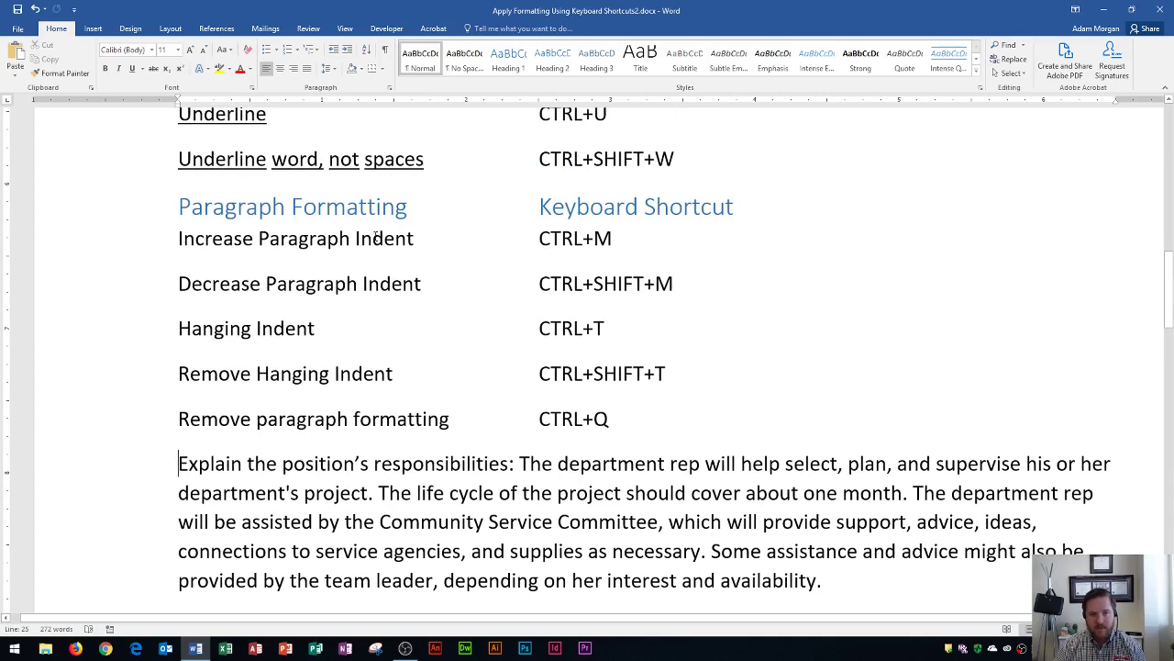
scroll(452, 493, down, 2)
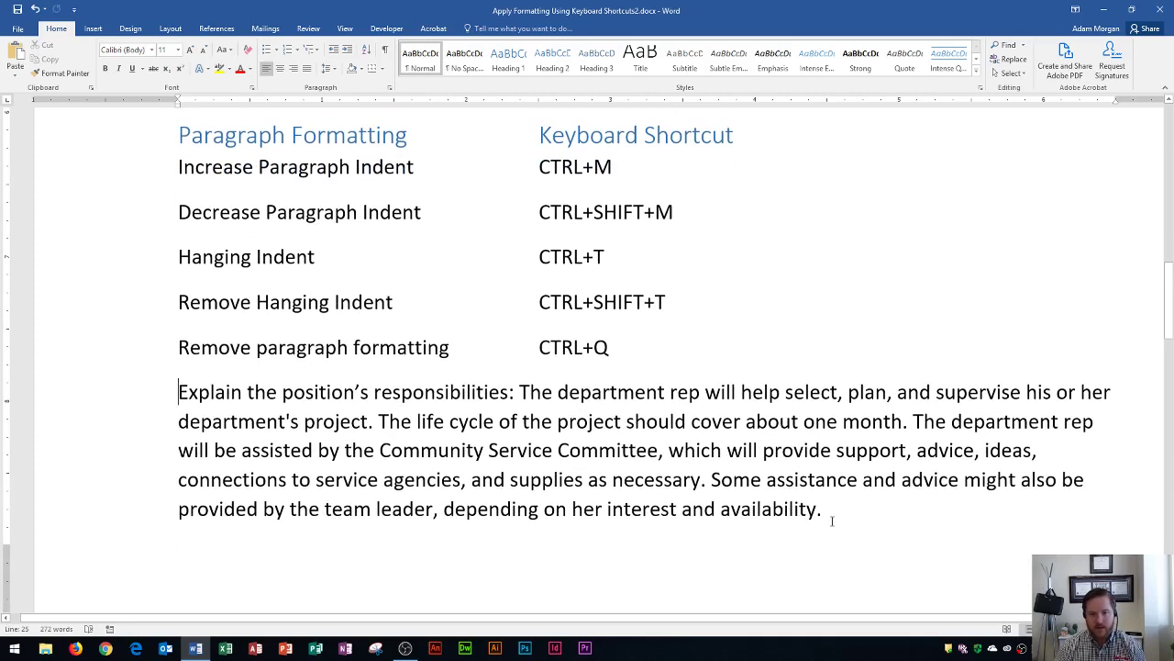
drag(829, 510, 116, 388)
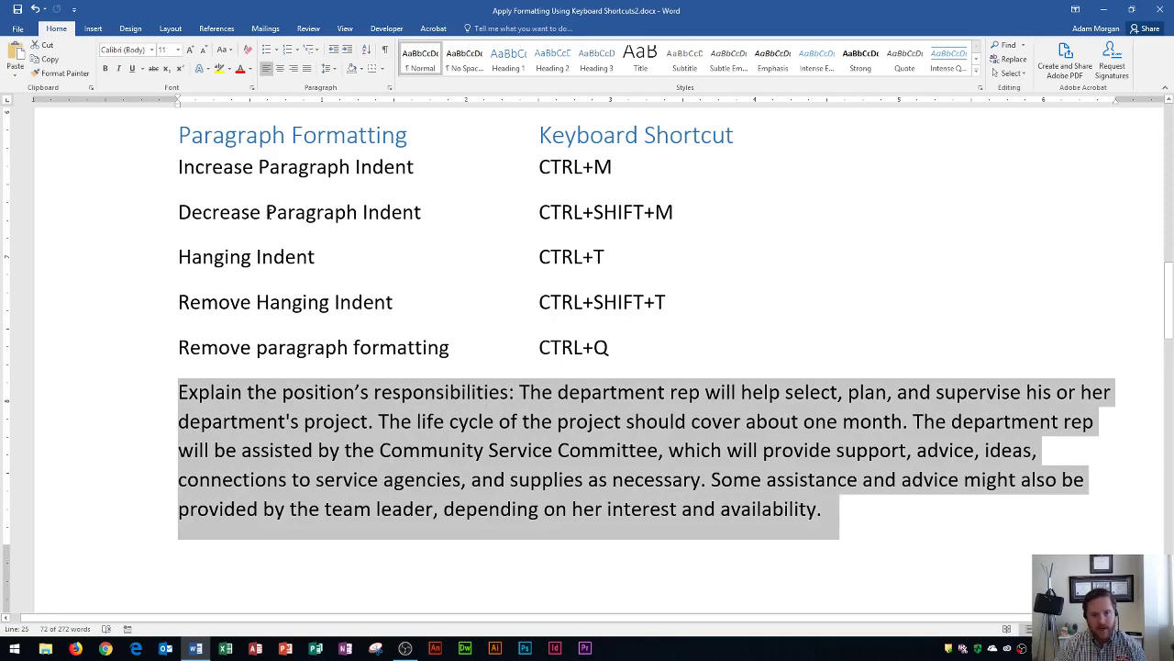
Indent the explanation paragraph with Ctrl+M, then step the left indent back with Ctrl+Shift+M.
key(ctrl+m)
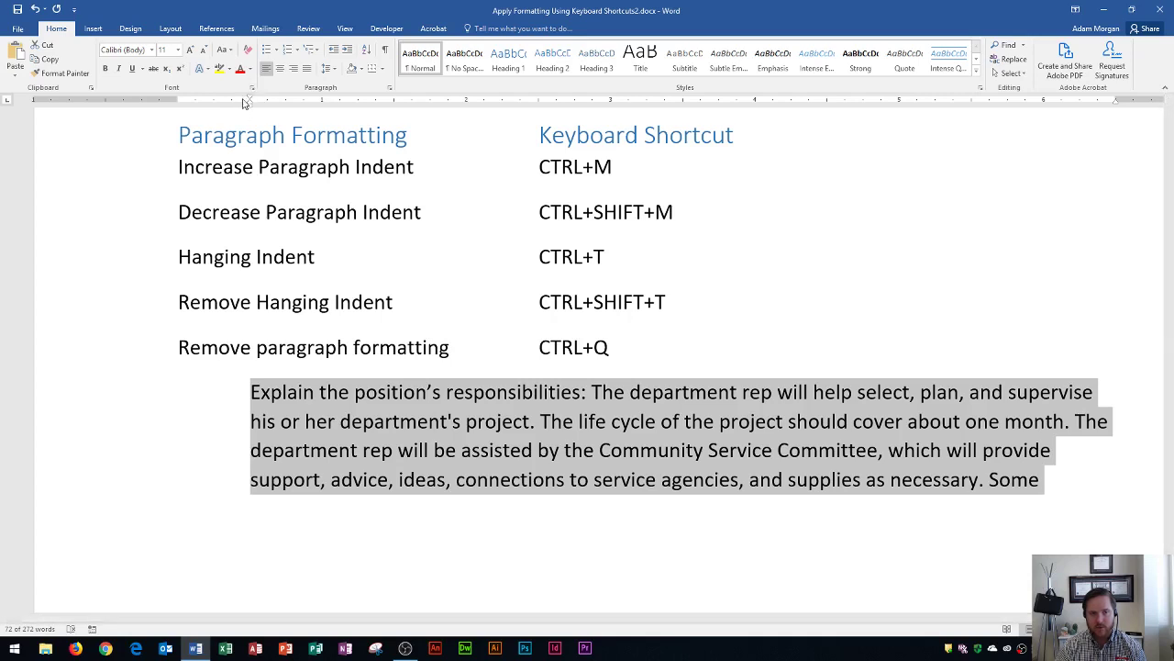
key(ctrl+shift+m)
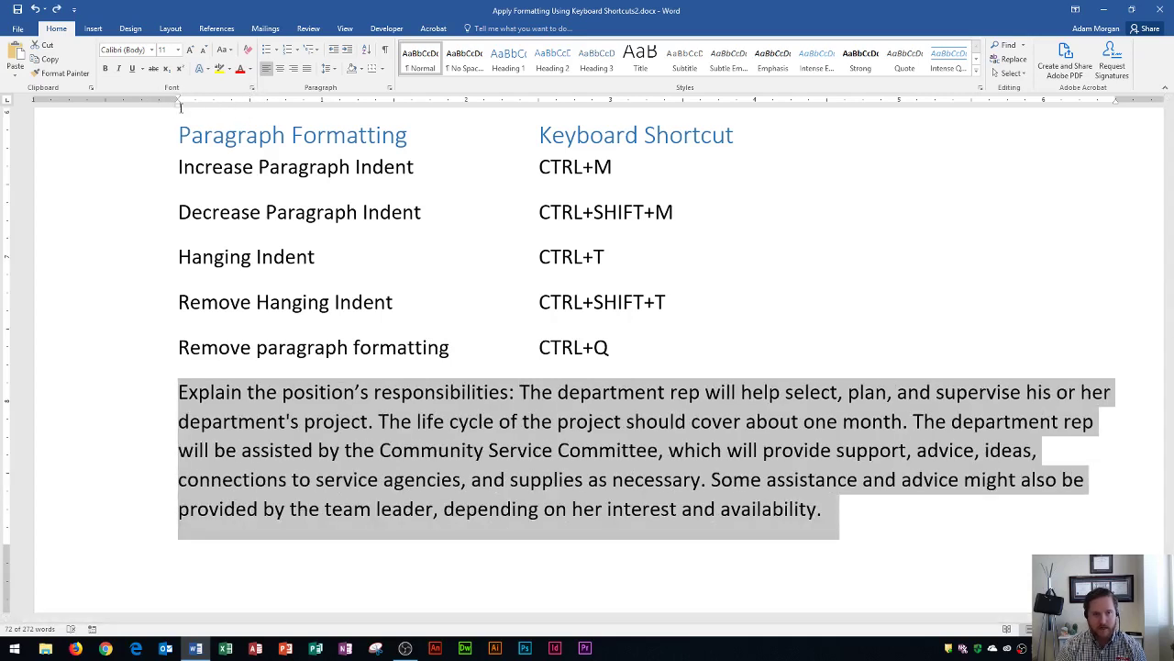
key(ctrl+m)
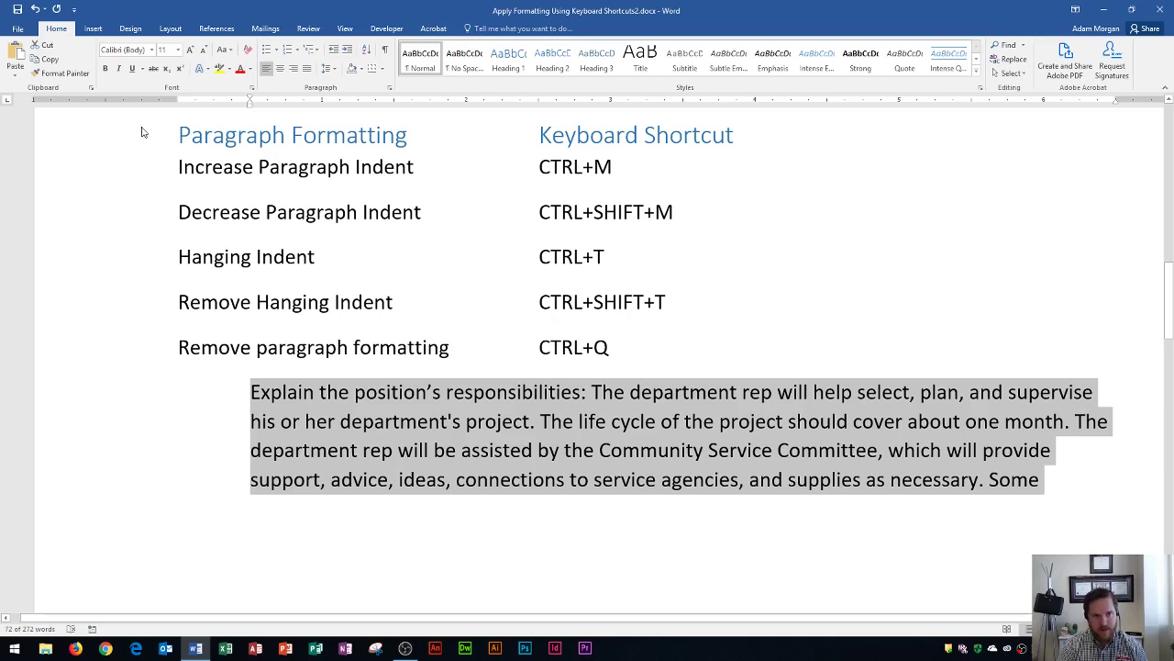
key(ctrl+m)
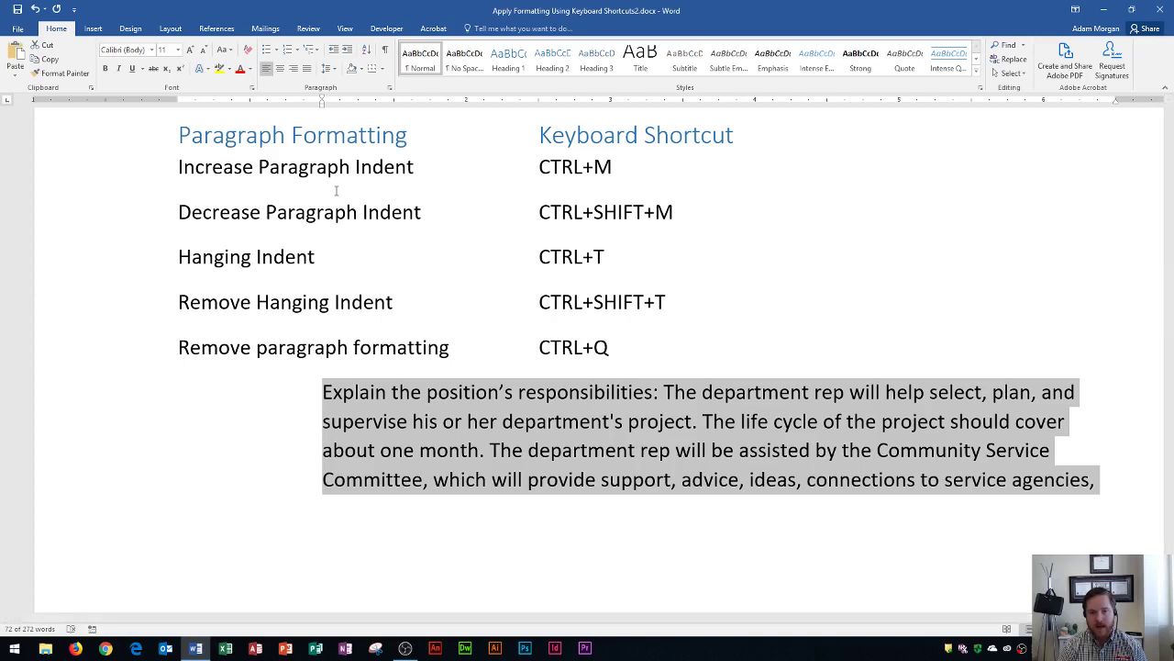
key(ctrl+shift+m)
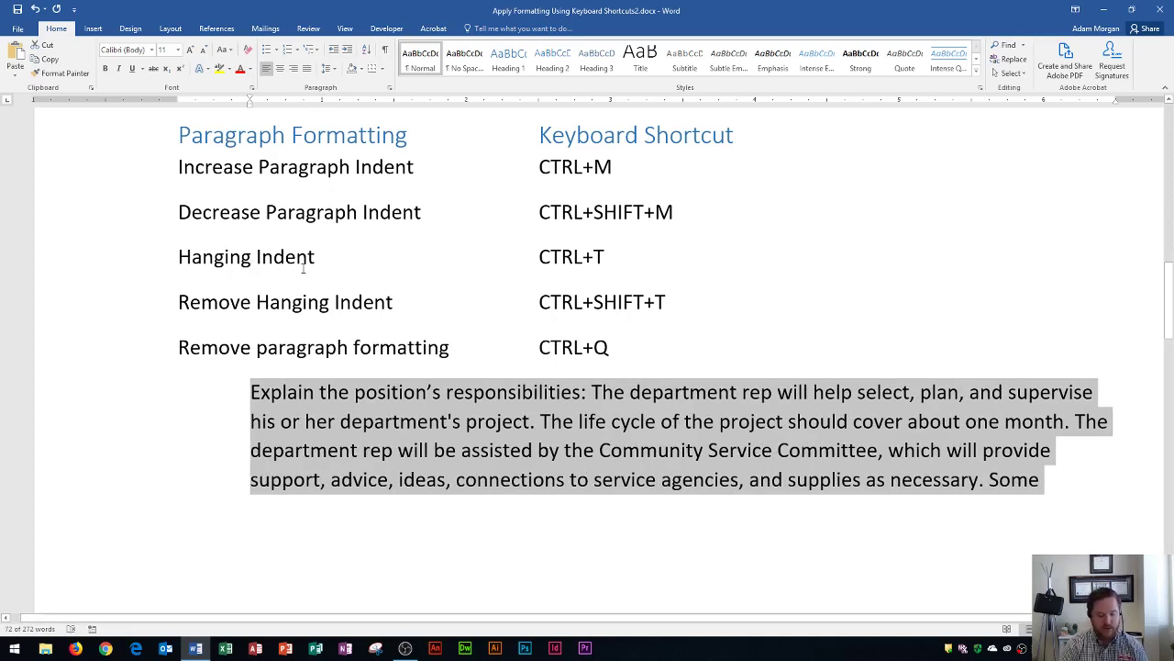
Apply and remove a hanging indent, then clear paragraph formatting with Ctrl+Q to sit flush left.
key(ctrl+t)
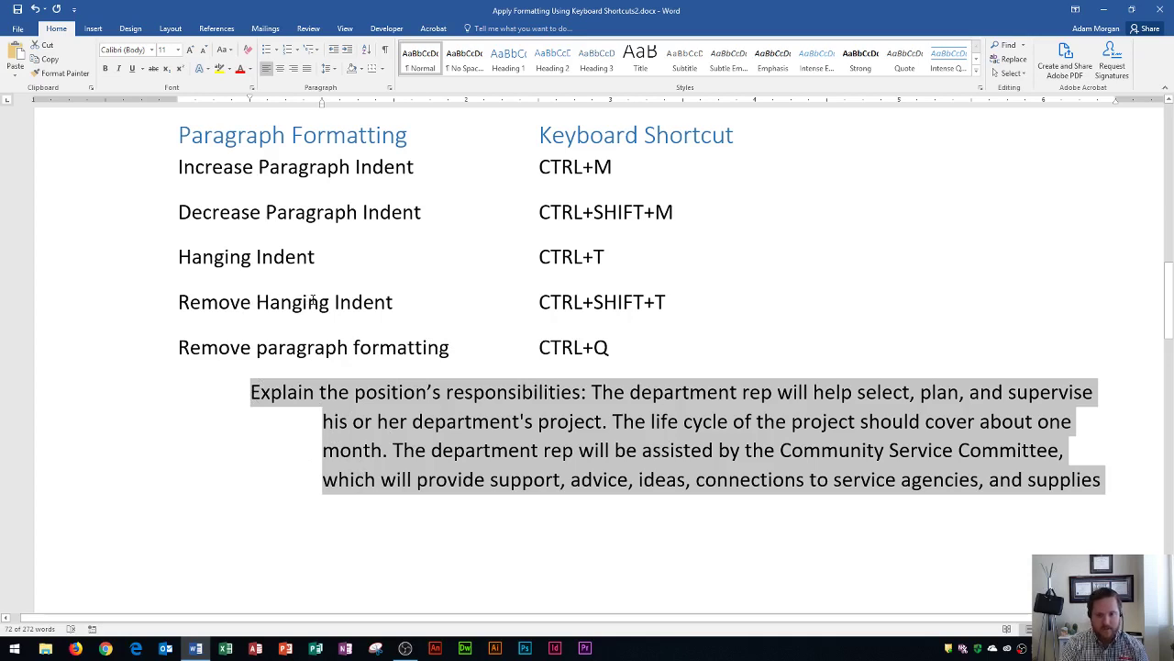
key(ctrl+shift+t)
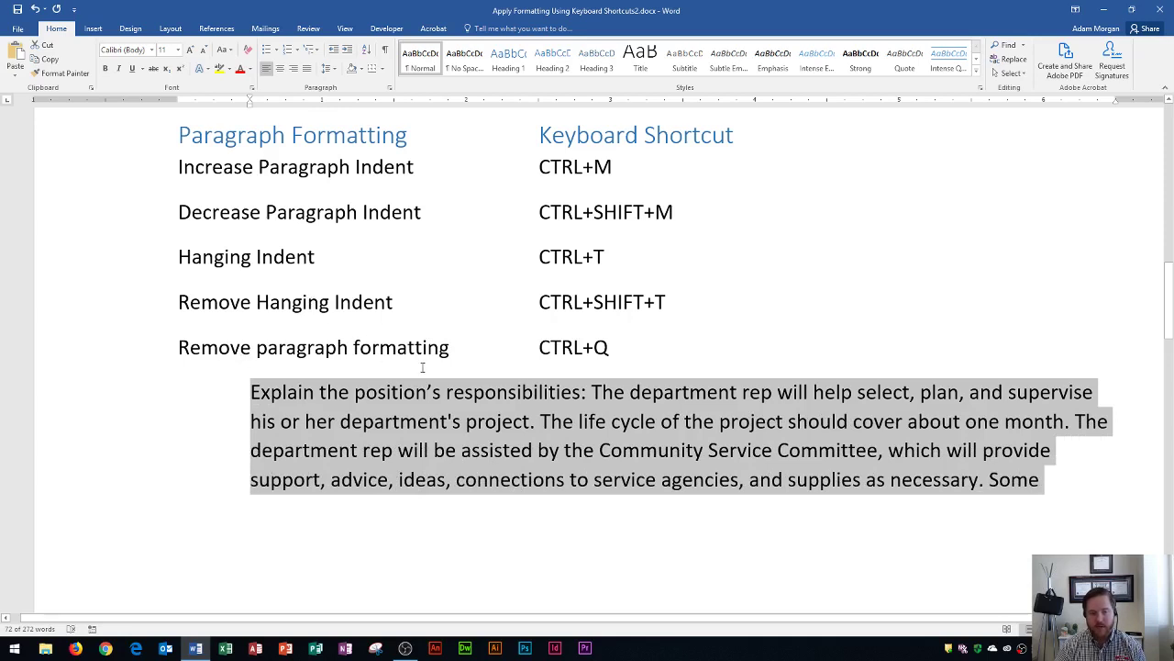
key(ctrl+q)
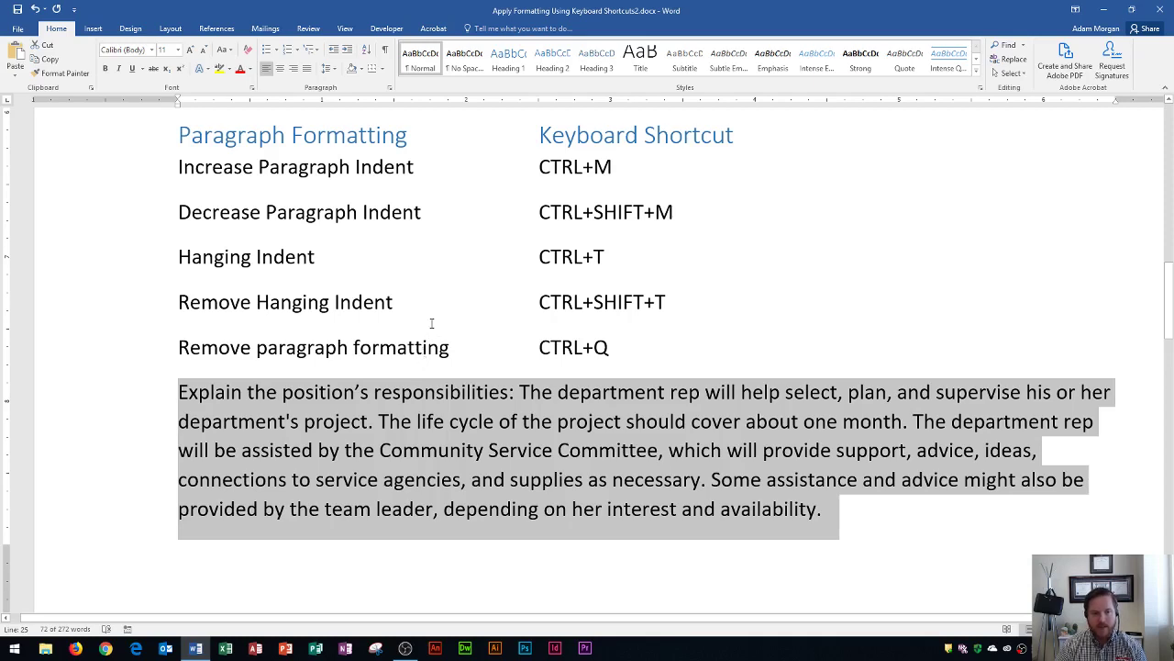
Scroll to the spacing and alignment page and select the explanation paragraph.
scroll(462, 337, down, 5)
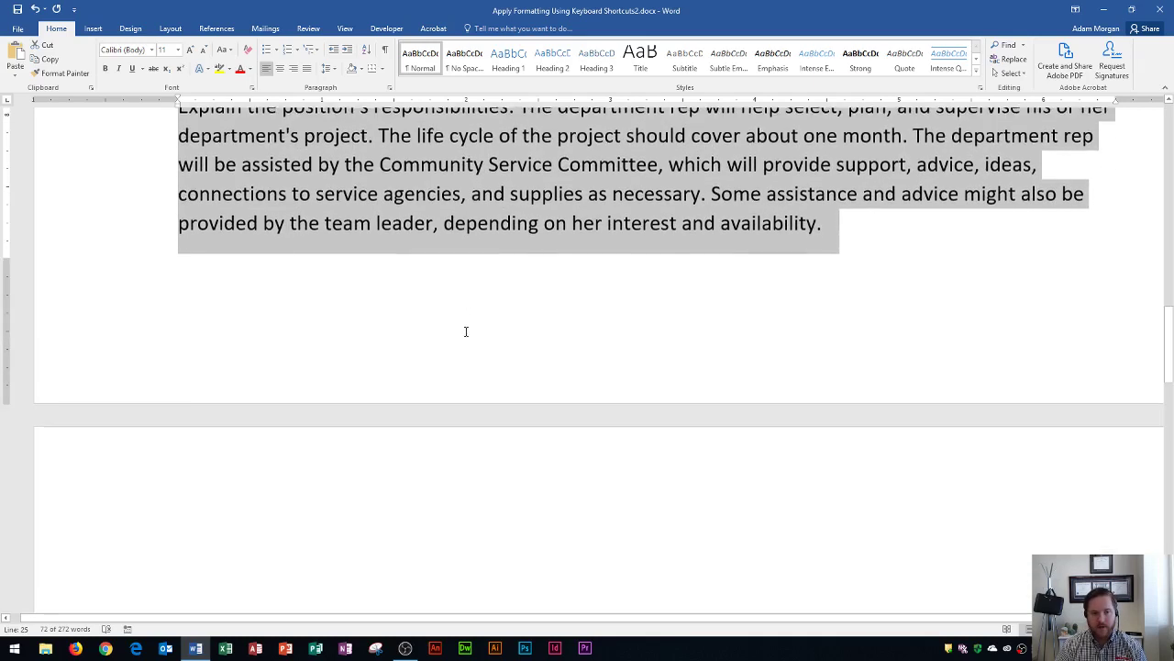
scroll(465, 331, up, 6)
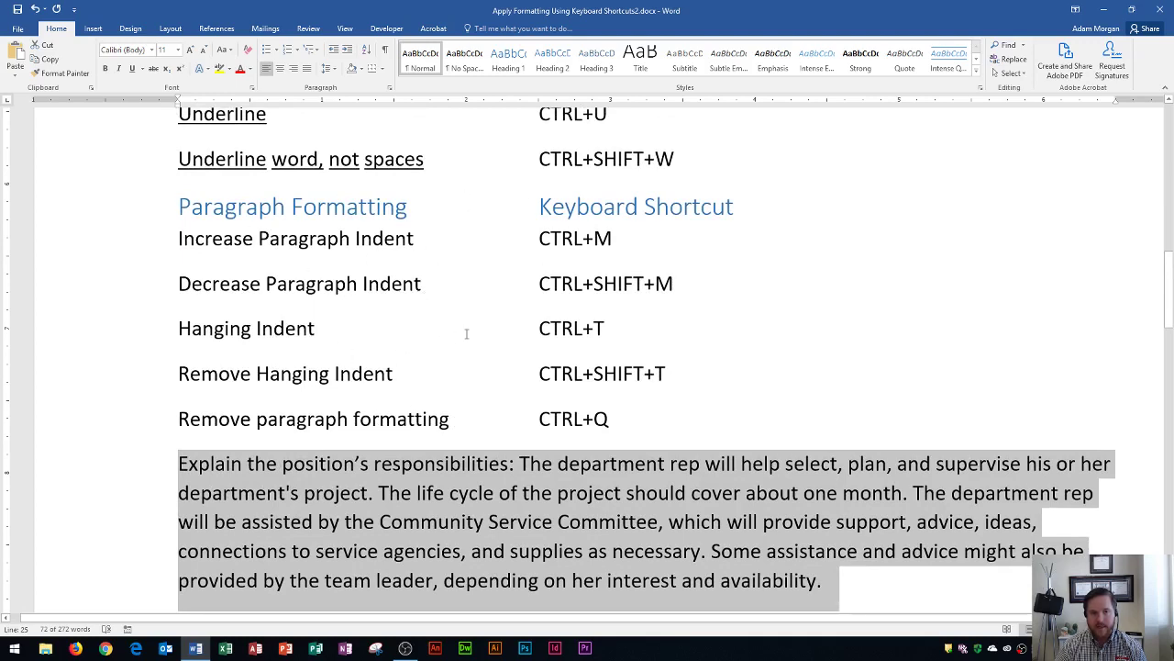
scroll(488, 354, down, 12)
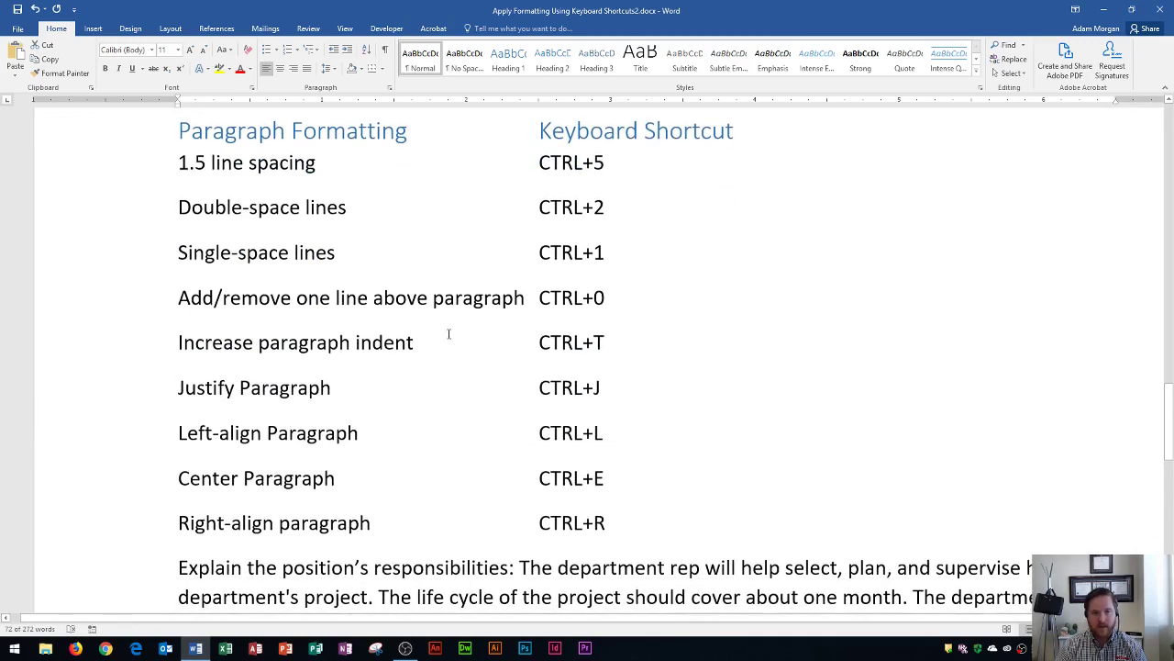
scroll(447, 373, down, 5)
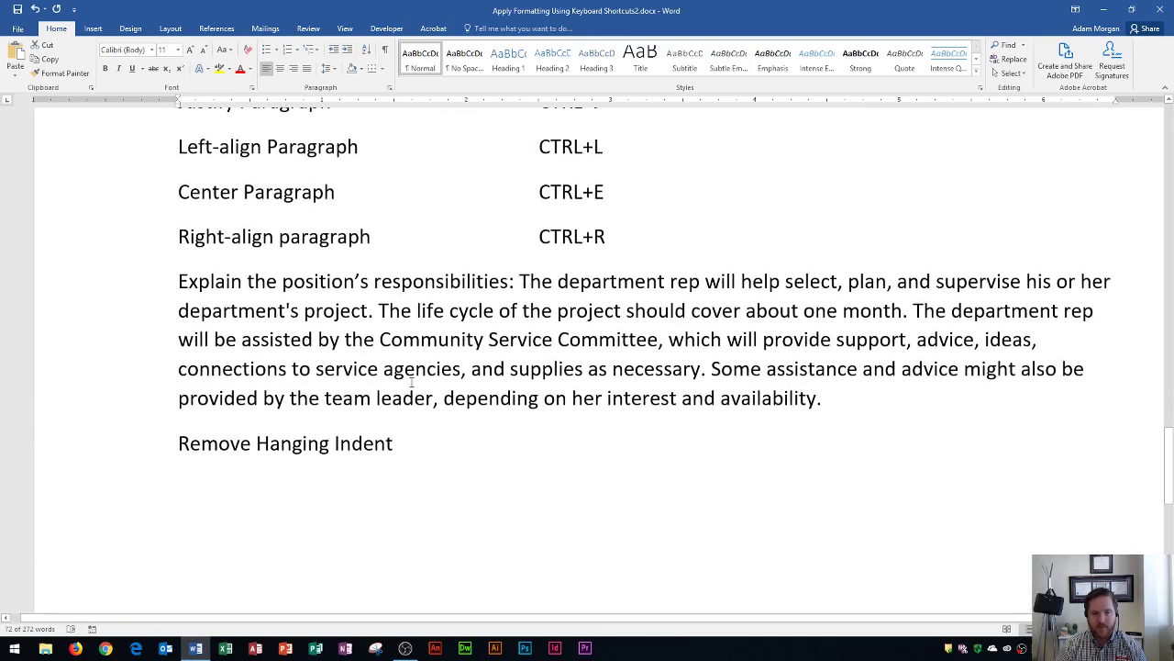
triple_click(349, 325)
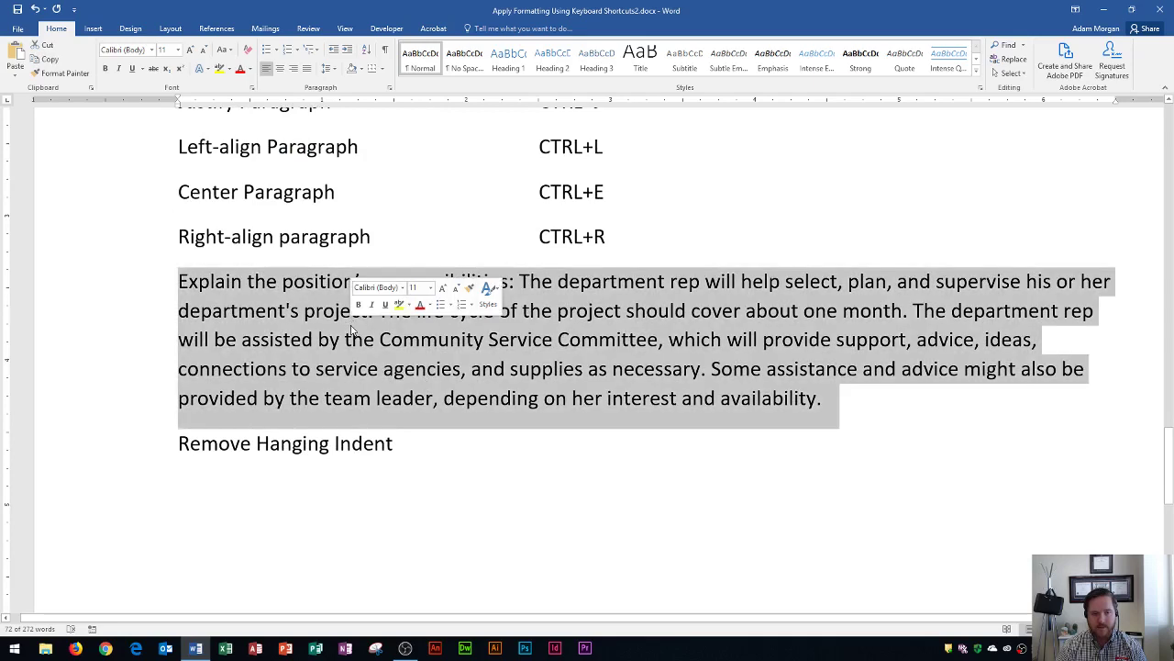
Select the leftover 'Remove Hanging Indent' line below the paragraph and delete it.
scroll(312, 339, up, 8)
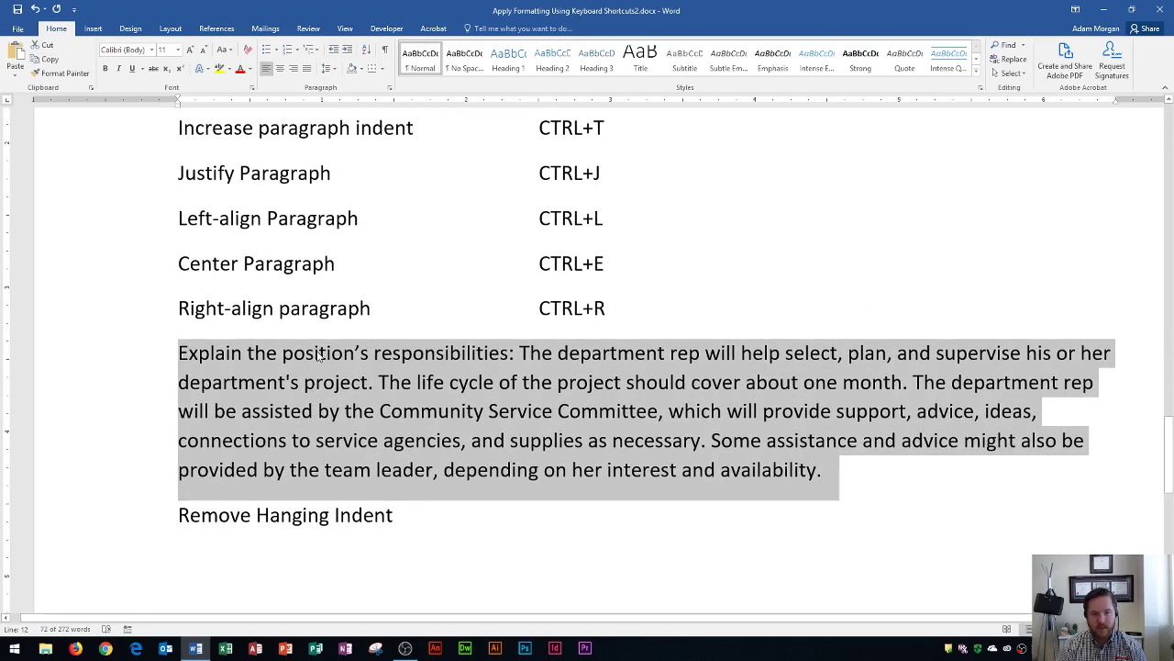
scroll(331, 344, down, 8)
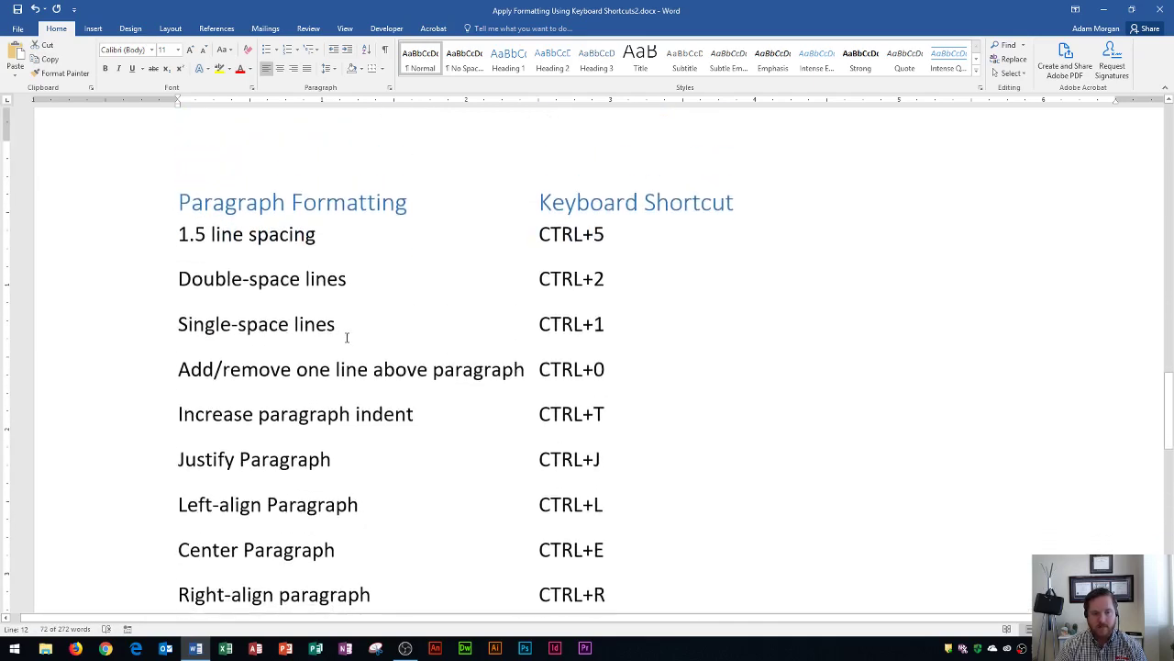
click(411, 445)
drag(411, 445, 139, 451)
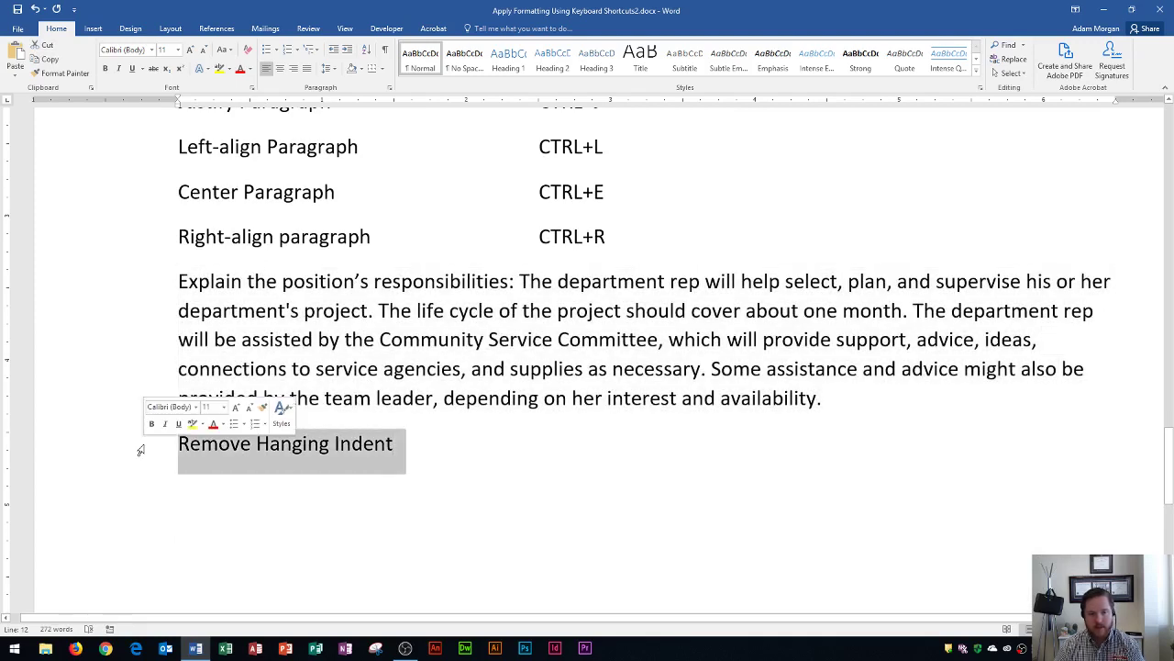
key(BackSpace)
Select the word 'project' in the explanation paragraph.
scroll(232, 369, up, 2)
scroll(233, 370, up, 3)
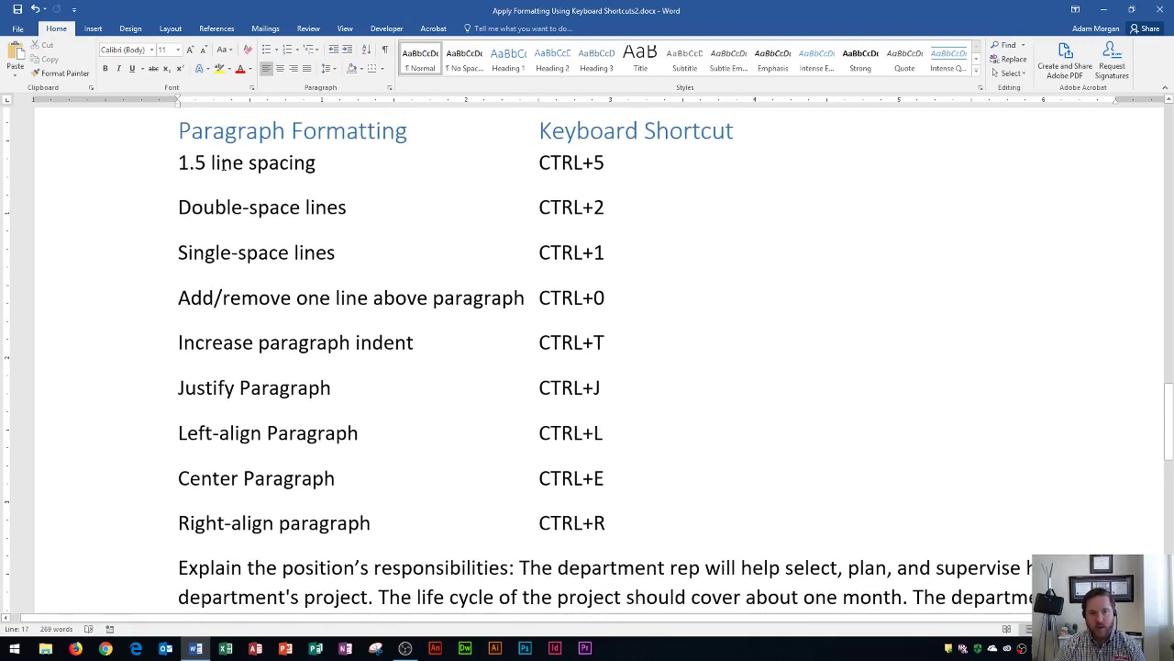
scroll(268, 159, down, 4)
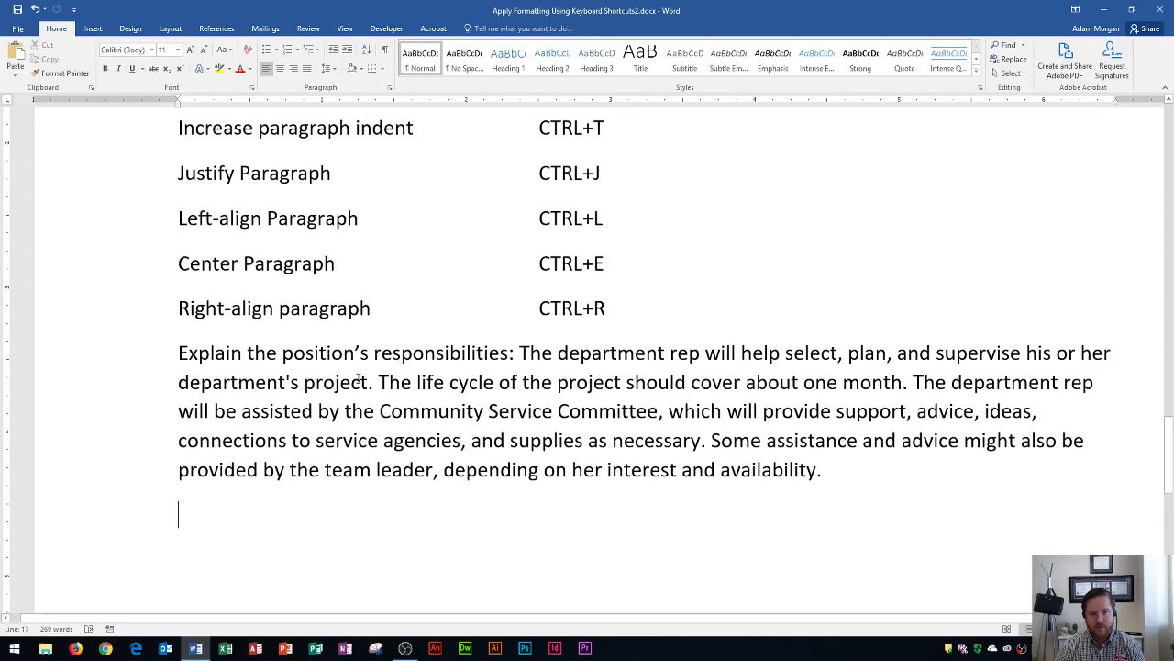
double_click(360, 382)
Select the explanation paragraph and view the line spacing choices without applying one.
triple_click(265, 376)
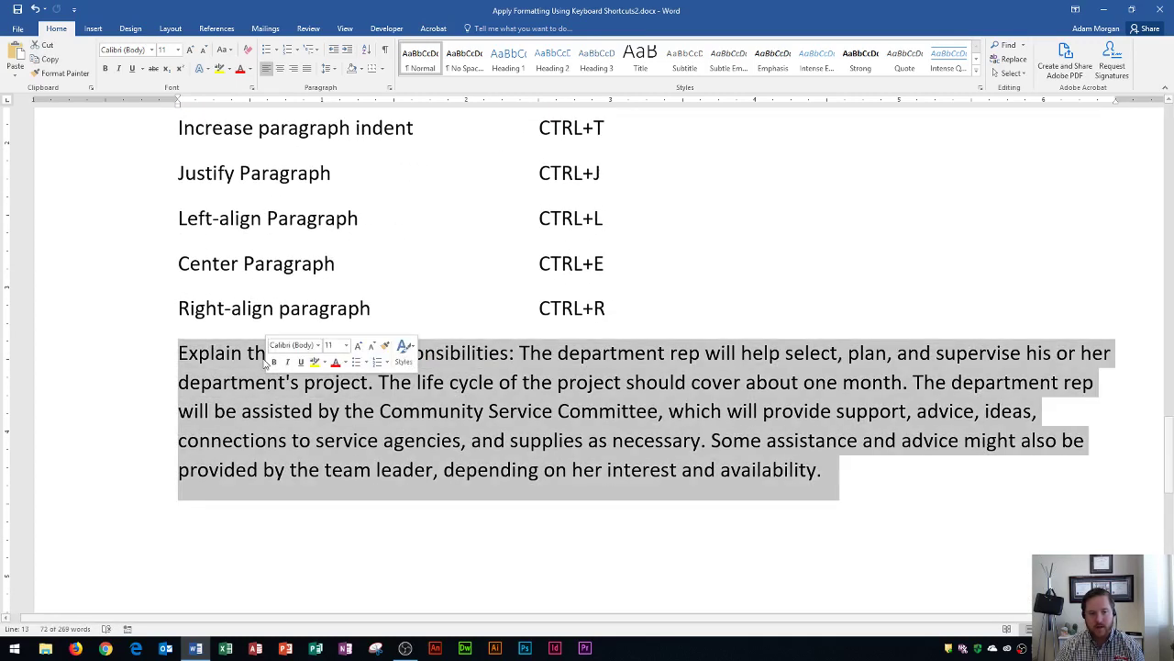
scroll(264, 372, up, 1)
scroll(265, 371, up, 4)
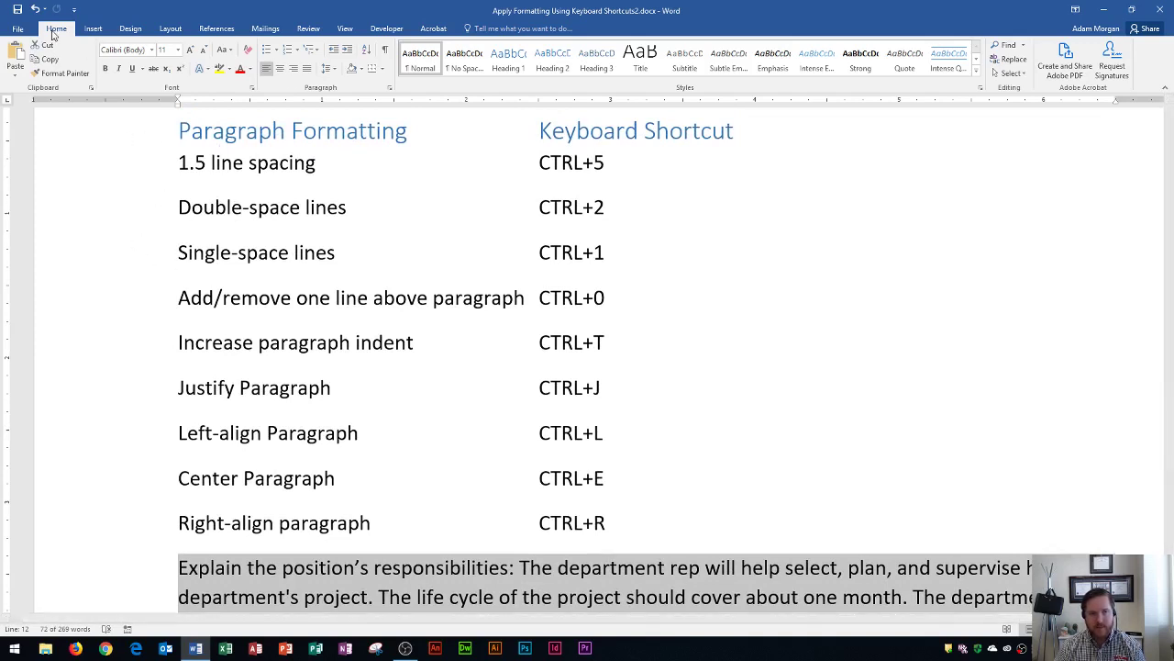
click(333, 69)
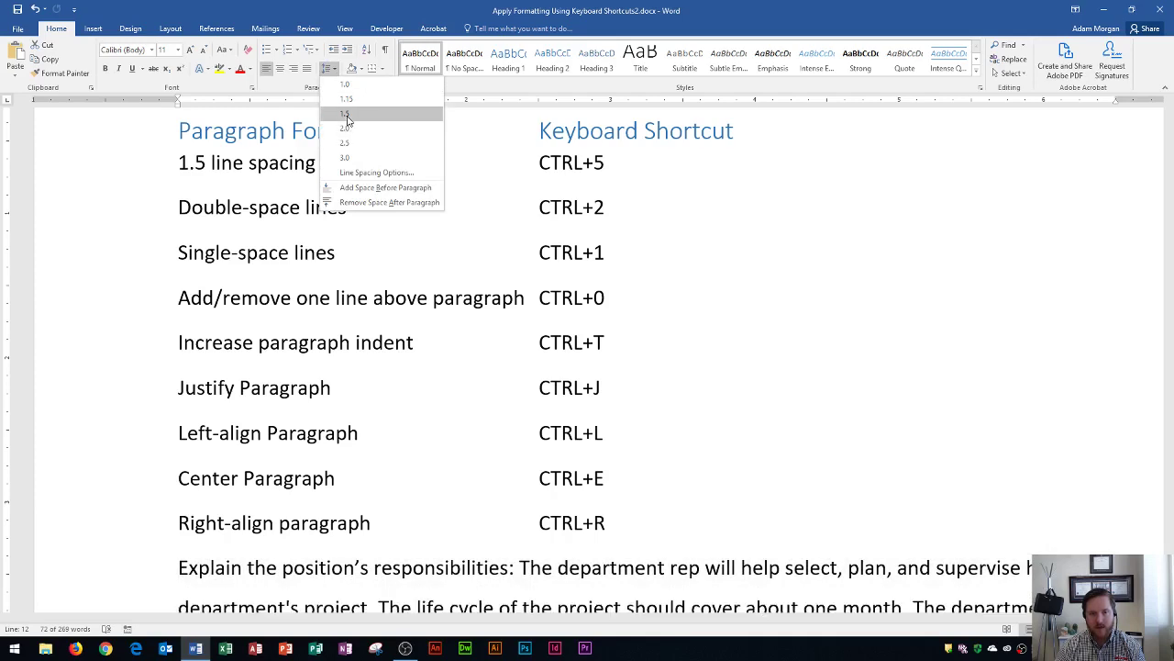
key(Escape)
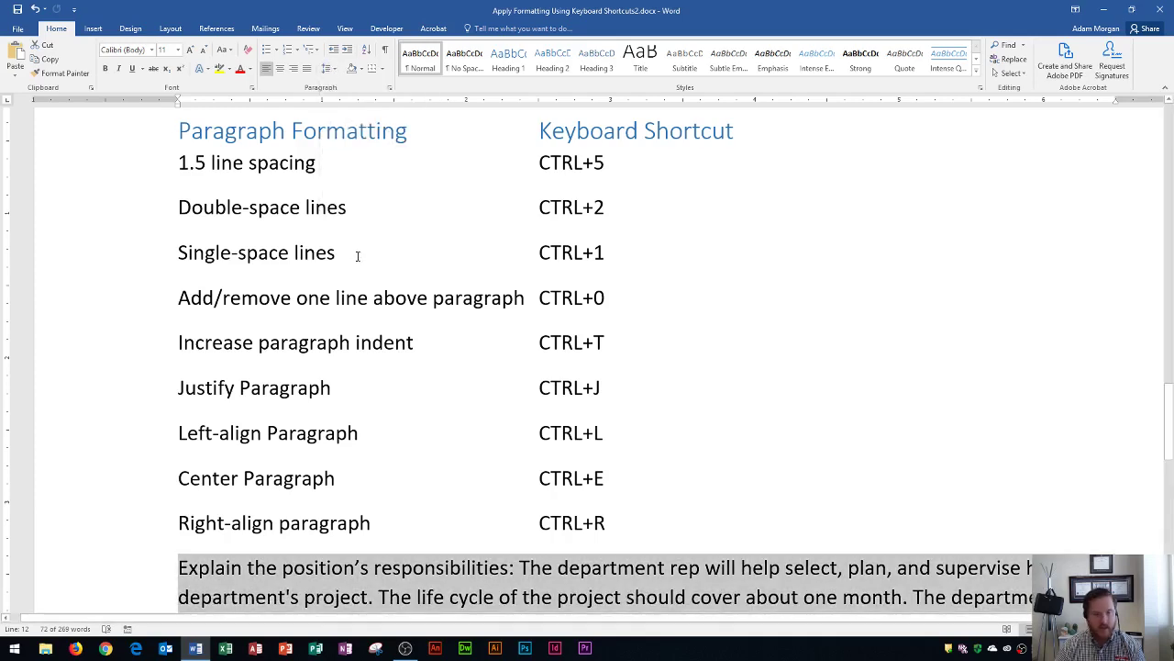
Reselect only the explanation paragraph and apply 1.5 line spacing with Ctrl+5.
scroll(359, 254, down, 5)
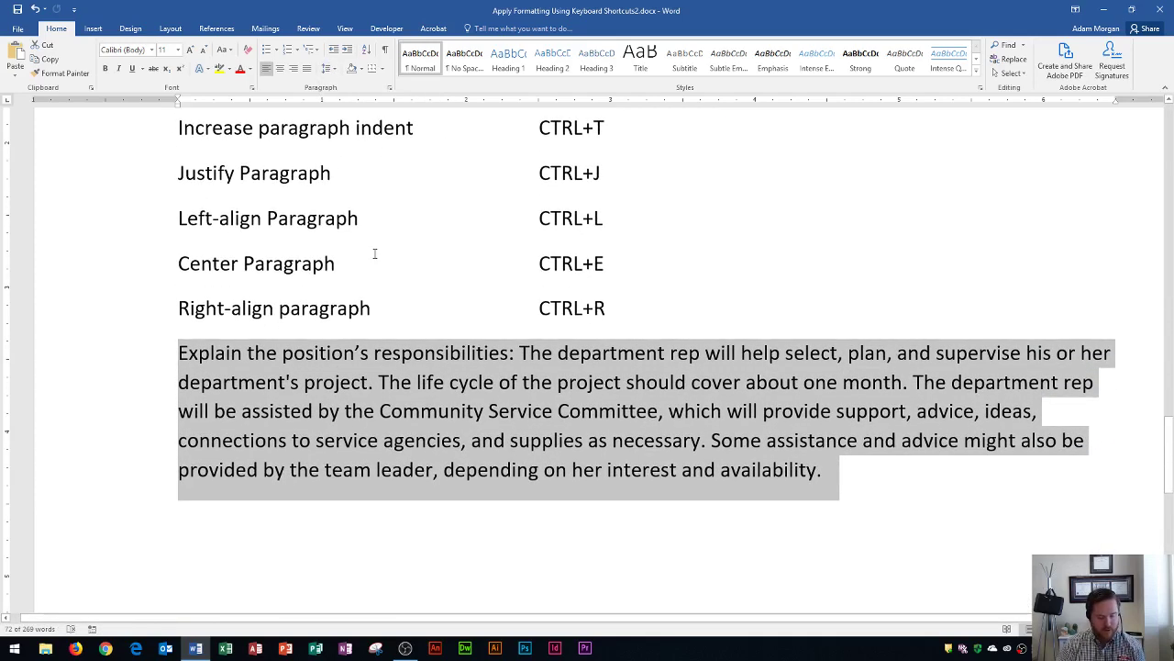
key(ctrl+a)
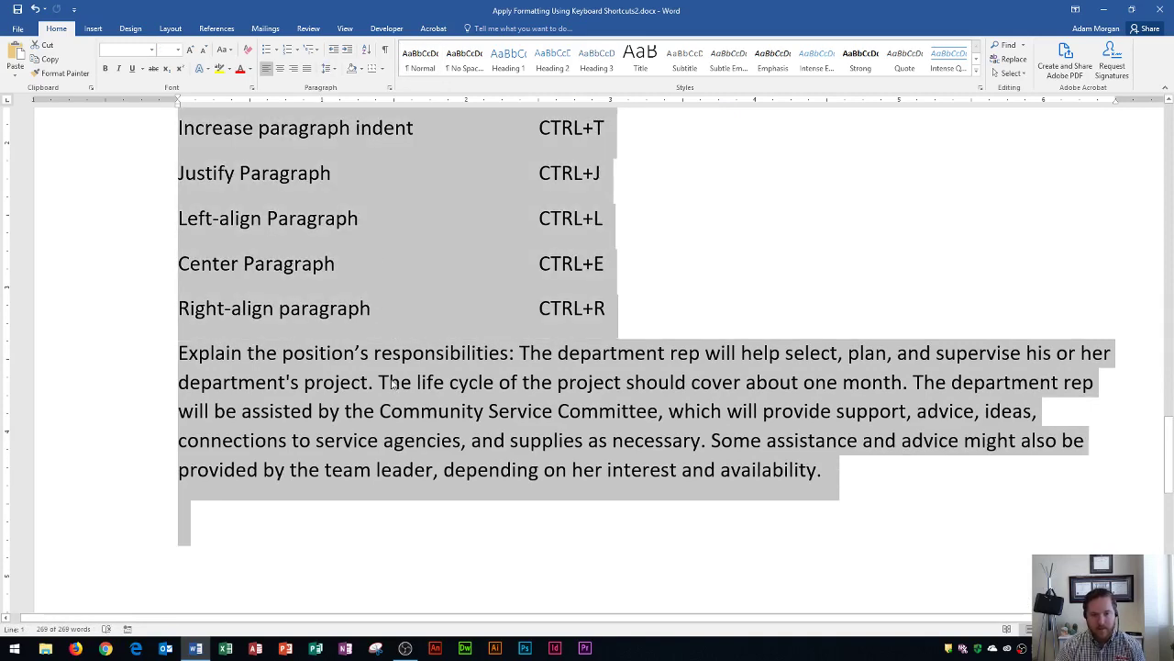
click(401, 390)
triple_click(523, 412)
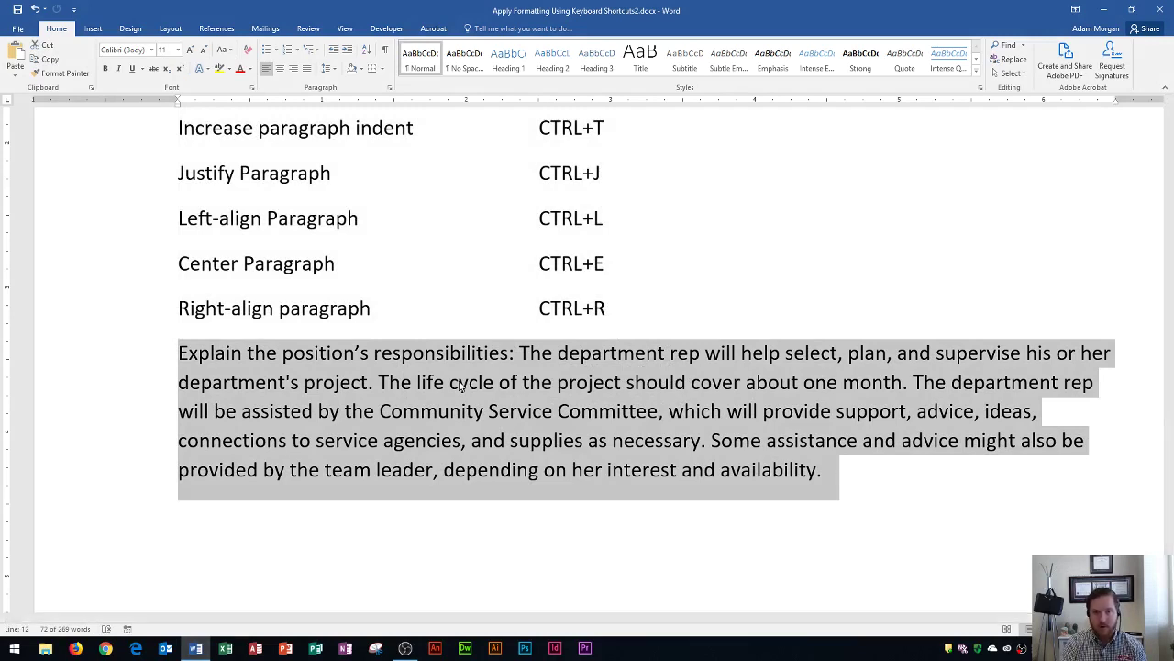
key(ctrl+5)
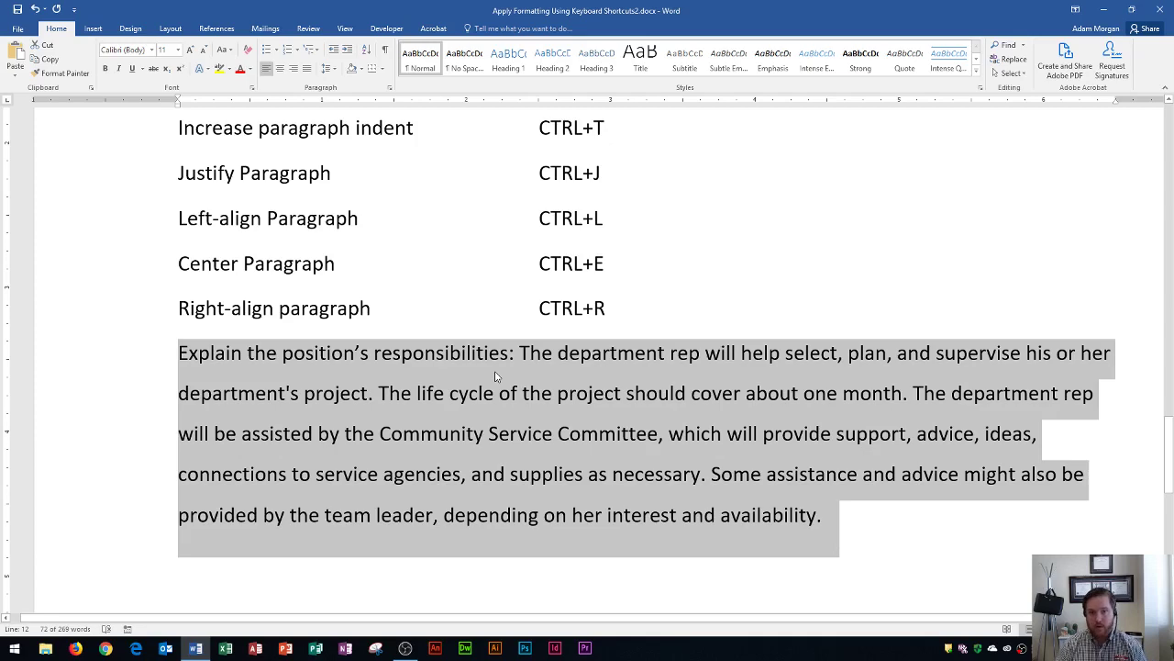
Double-space the explanation paragraph with Ctrl+2, then return it to single spacing with Ctrl+1.
scroll(468, 369, up, 3)
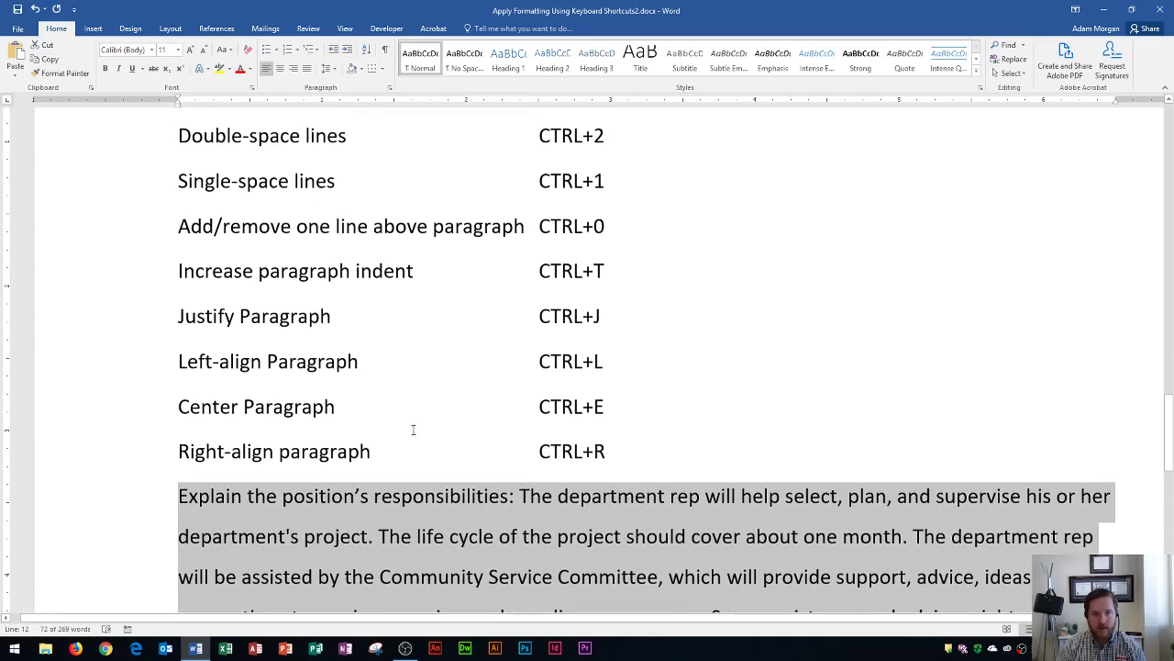
scroll(413, 429, up, 2)
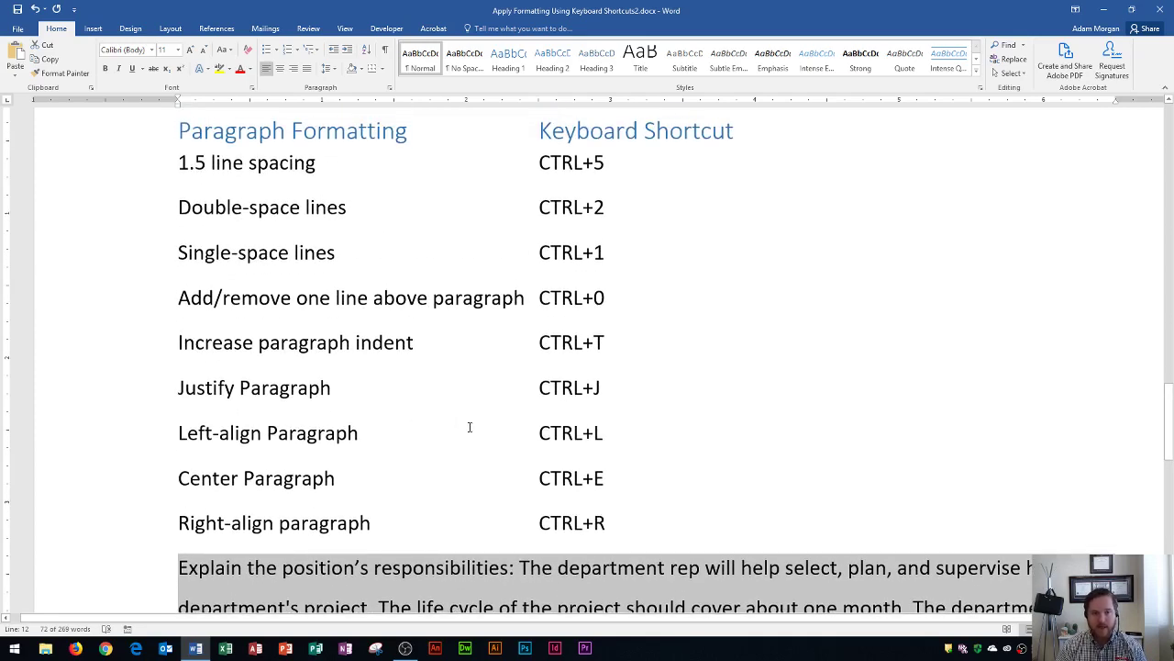
scroll(477, 438, down, 2)
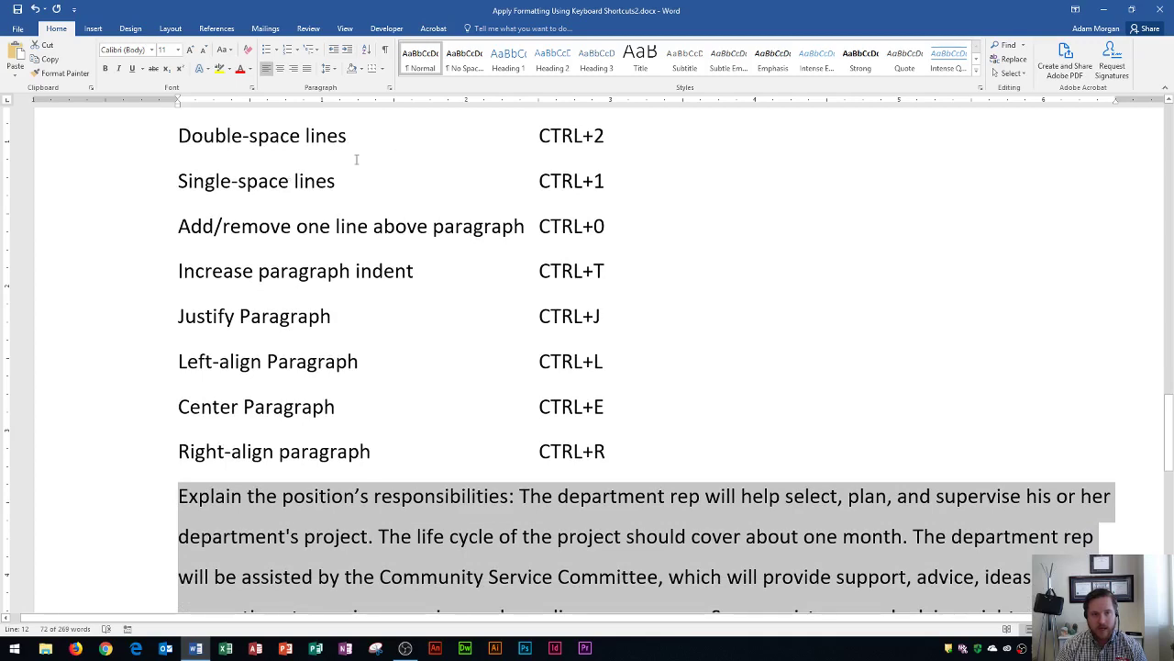
scroll(425, 288, down, 4)
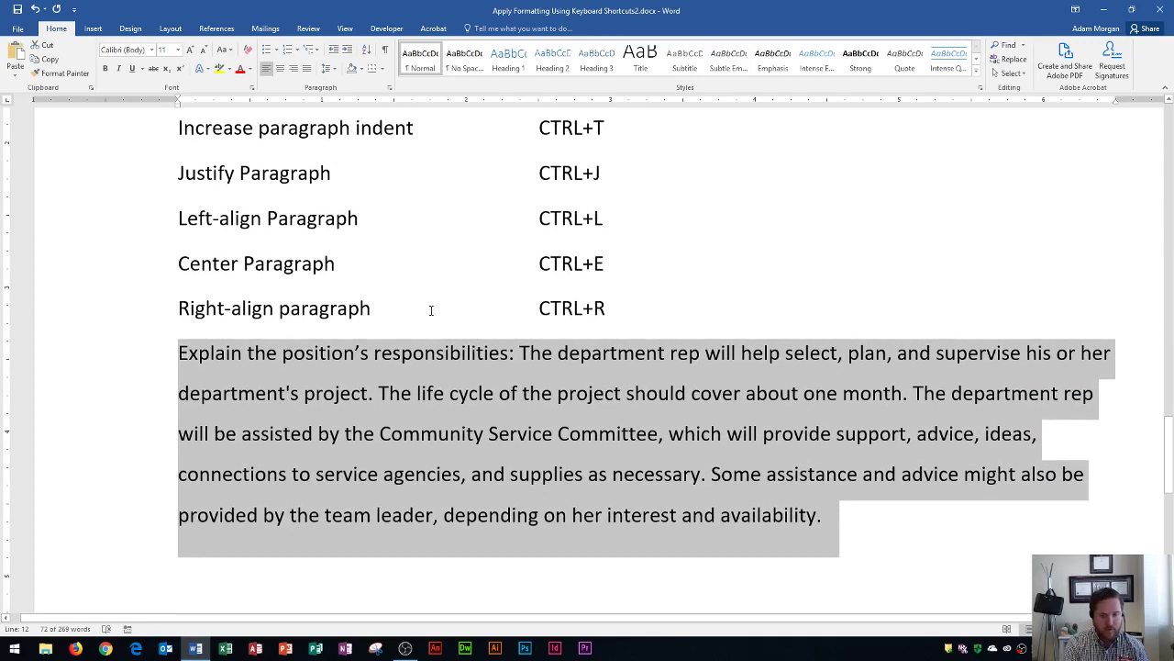
key(ctrl+2)
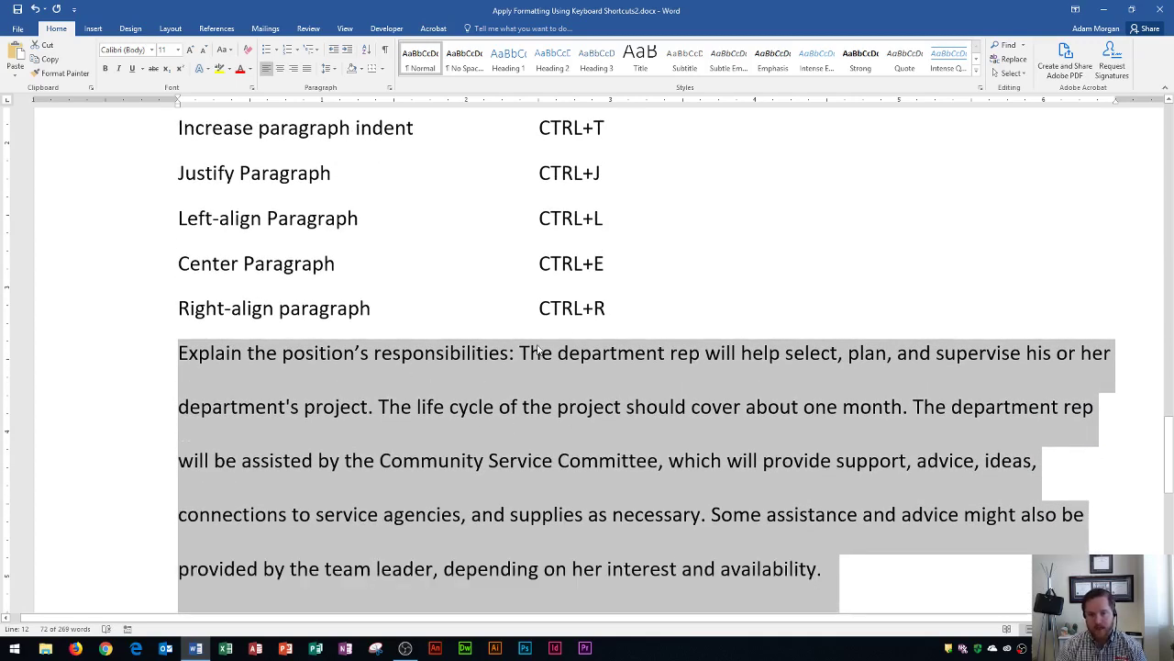
scroll(541, 402, up, 4)
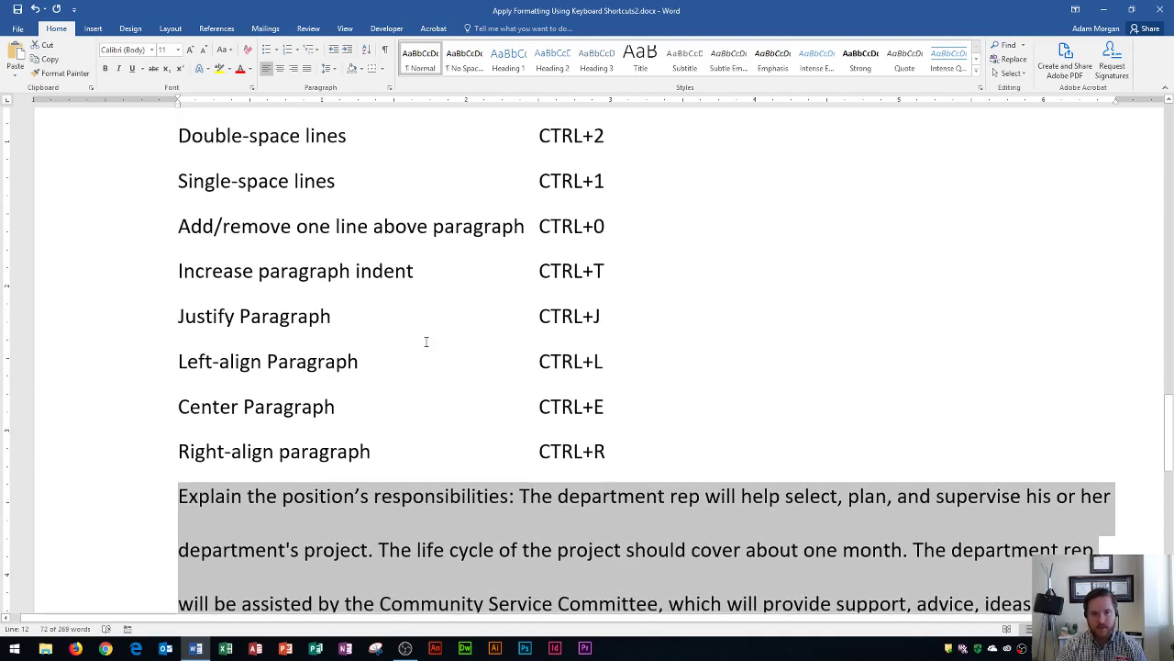
scroll(404, 337, up, 2)
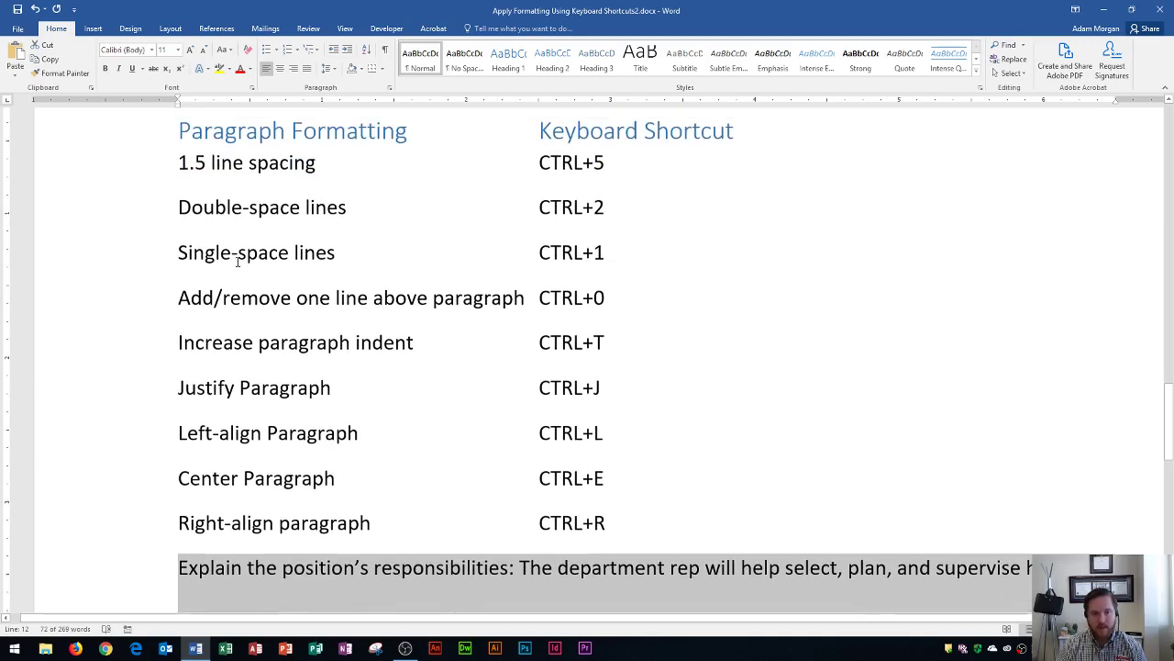
scroll(403, 365, down, 8)
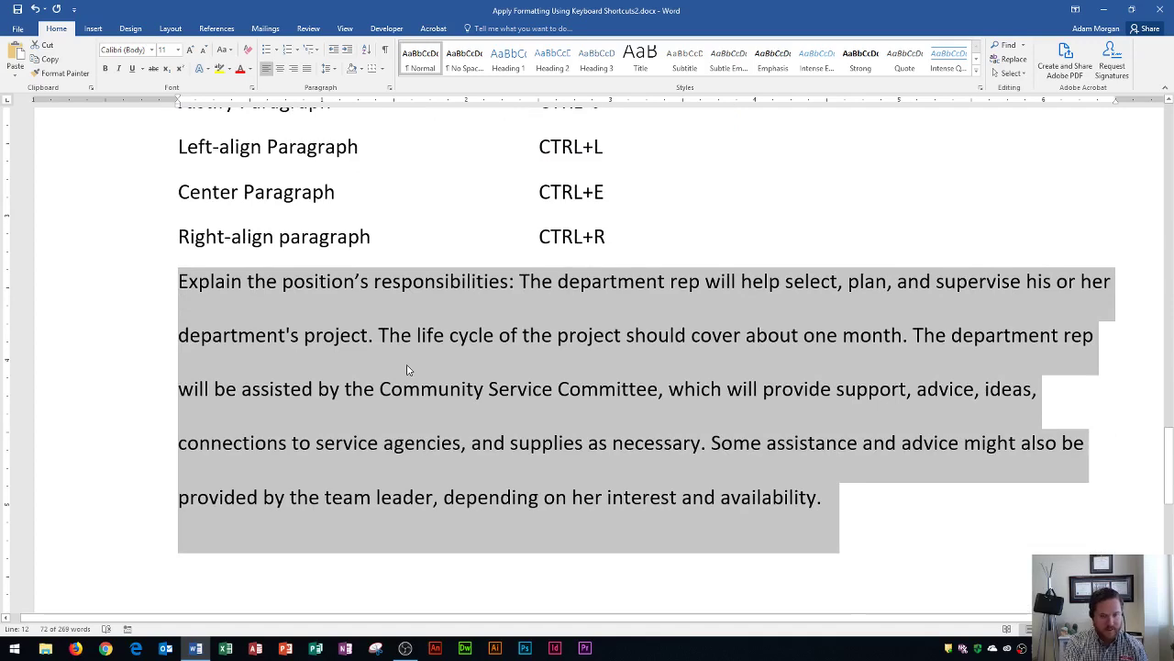
key(ctrl+1)
Add a line of space above the paragraph with Ctrl+0, then remove it again.
scroll(404, 369, up, 6)
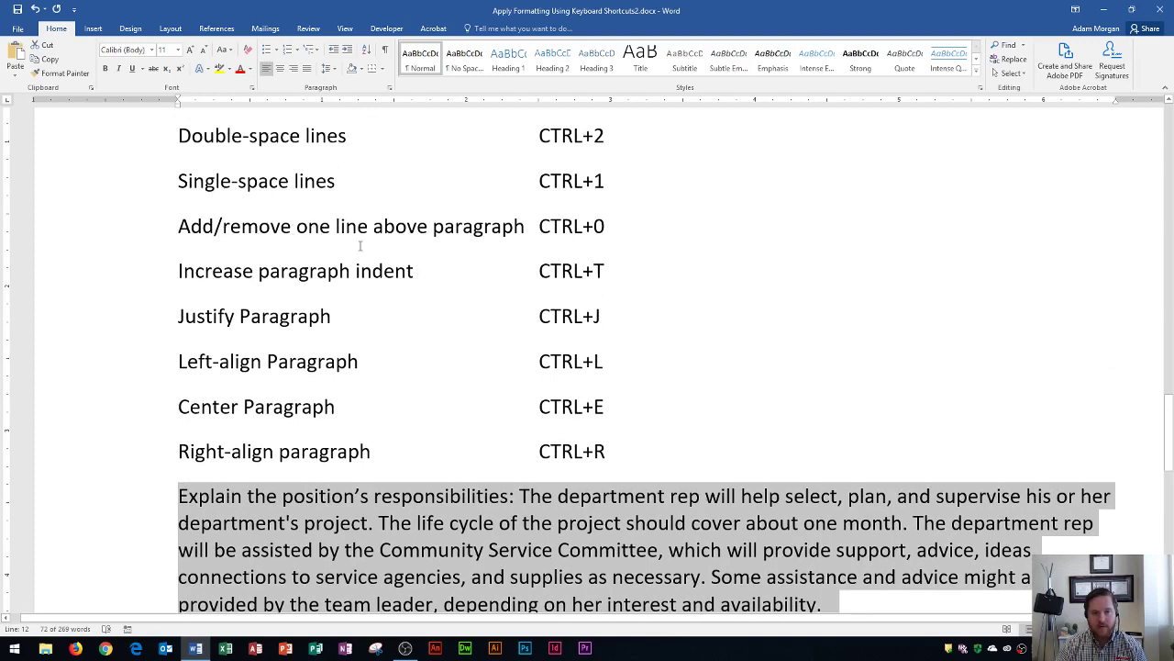
scroll(406, 333, down, 4)
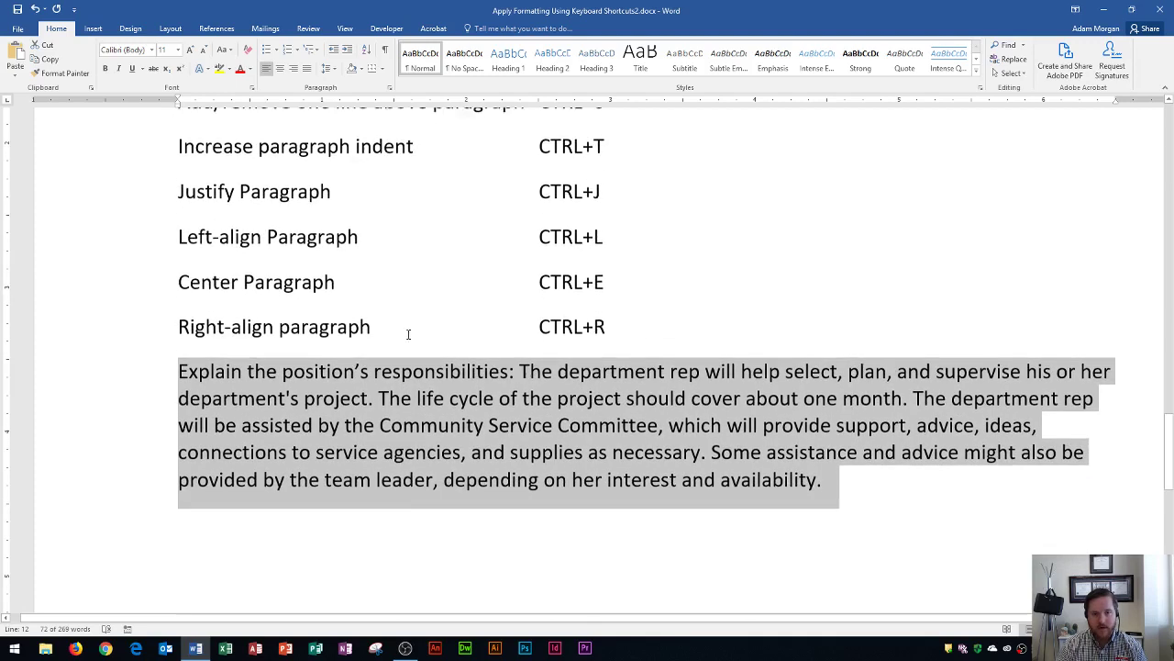
key(ctrl+0)
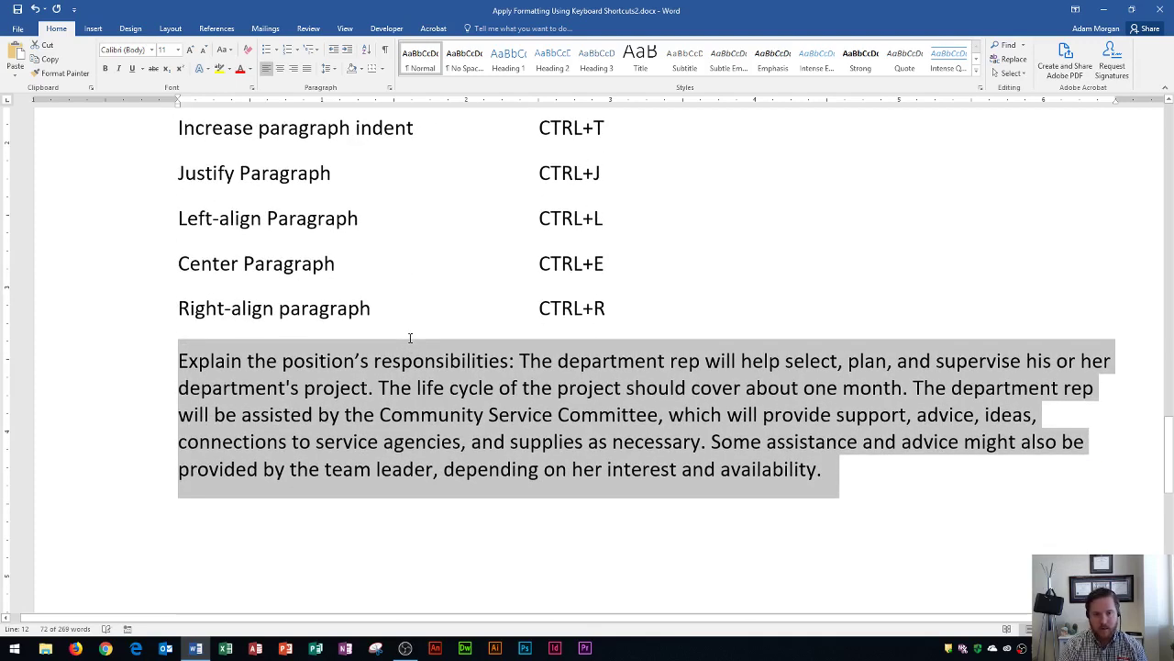
key(ctrl+0)
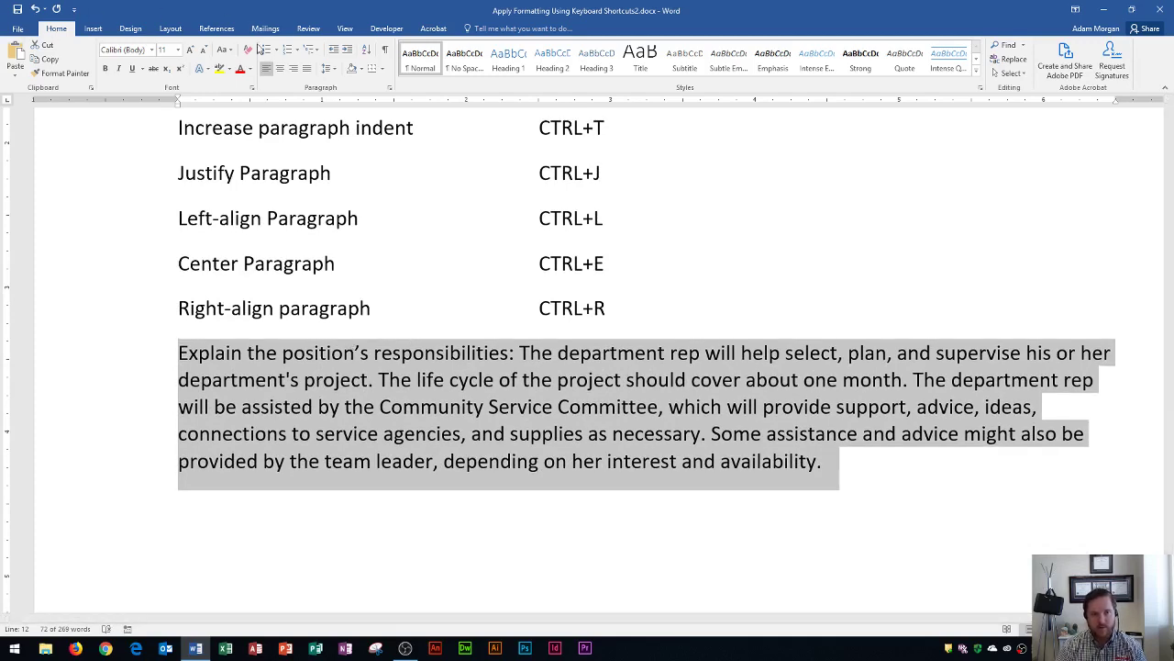
Add space before the paragraph with Ctrl+0 and confirm Before is 12 pt in Paragraph settings.
click(389, 87)
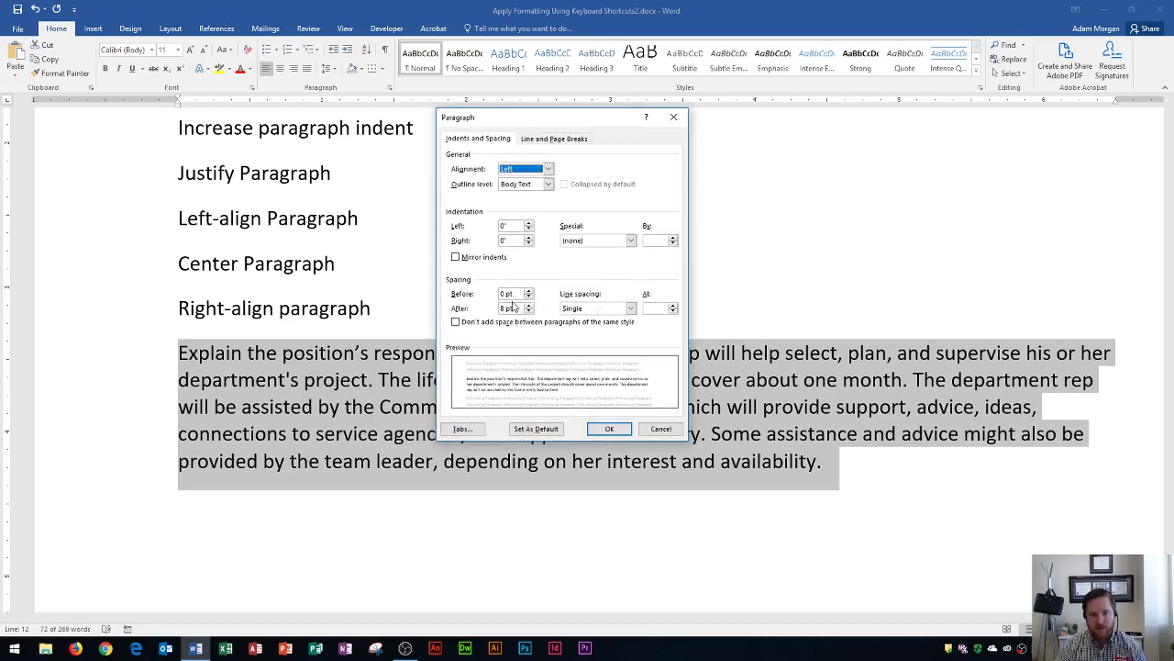
click(661, 429)
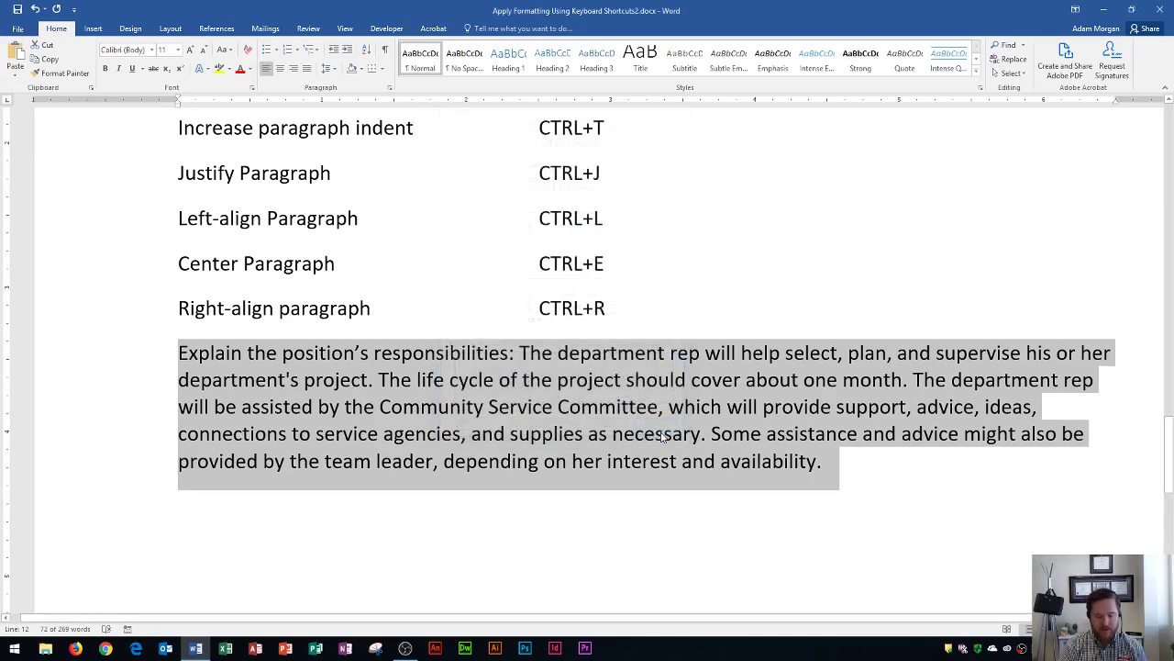
key(ctrl+0)
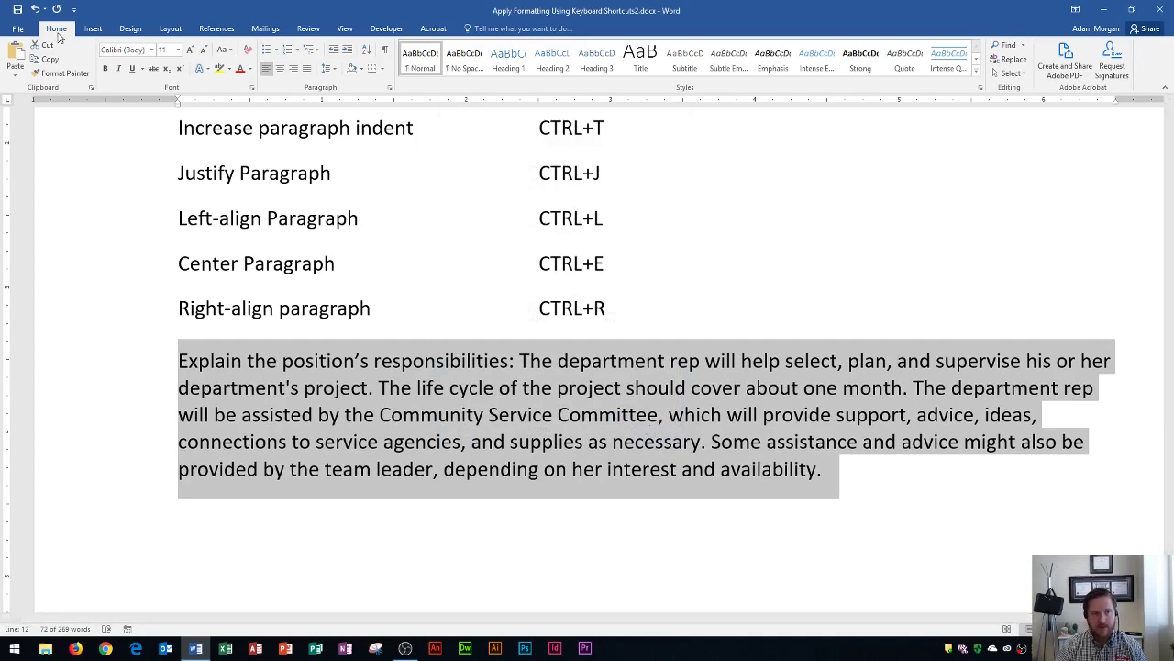
click(391, 88)
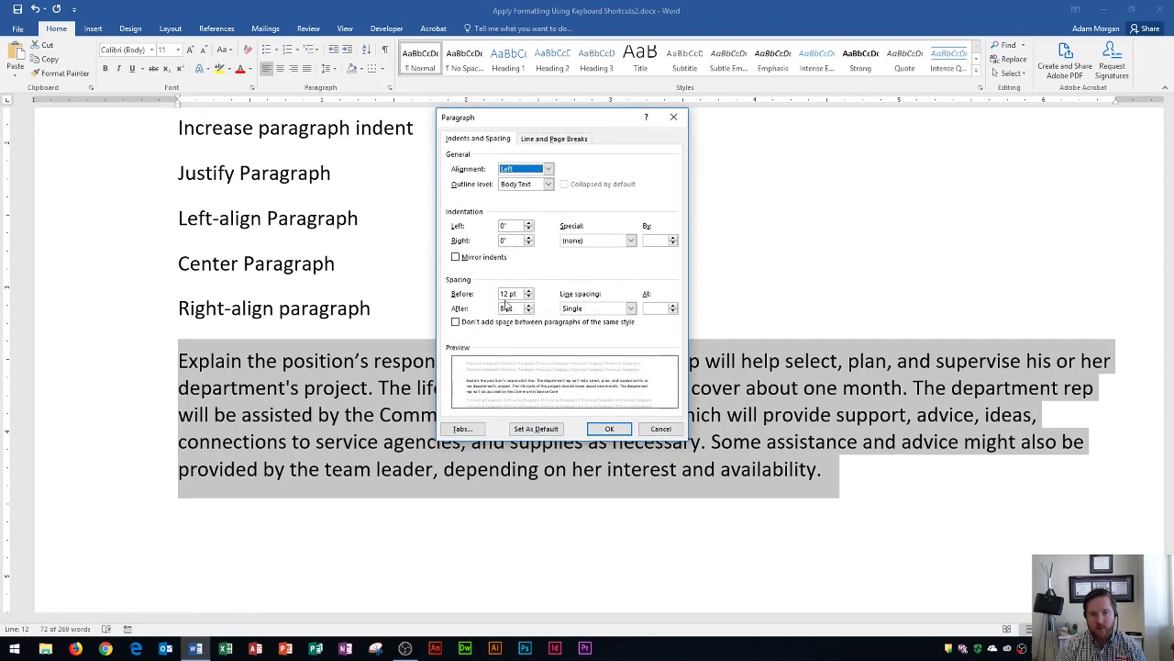
click(661, 429)
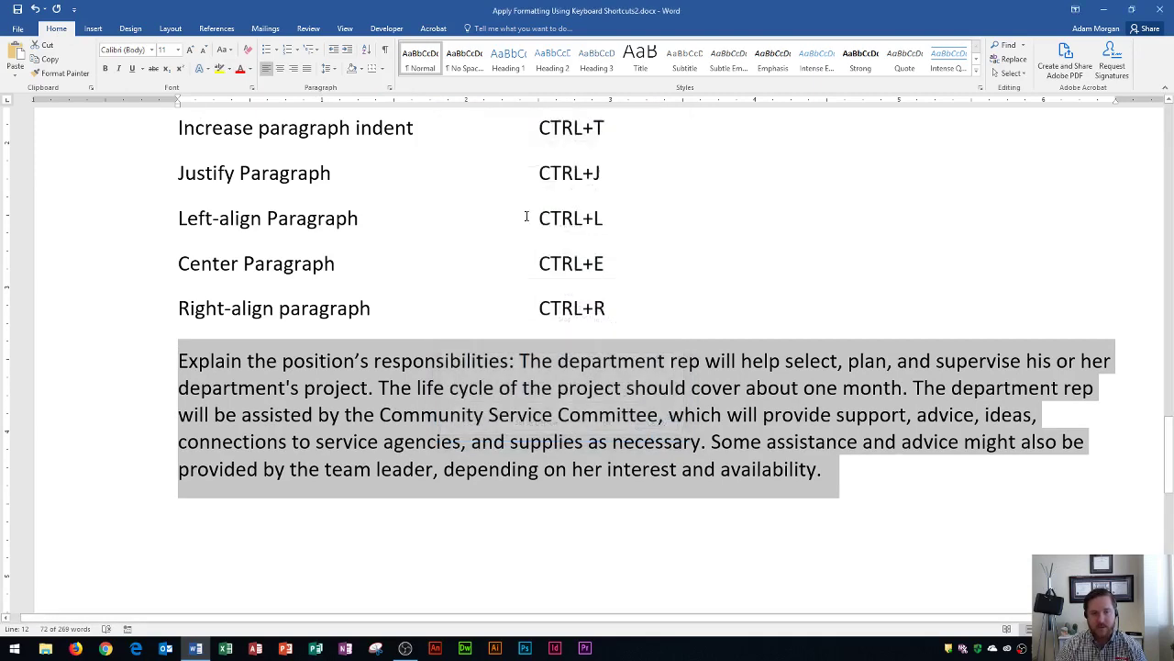
scroll(527, 217, up, 3)
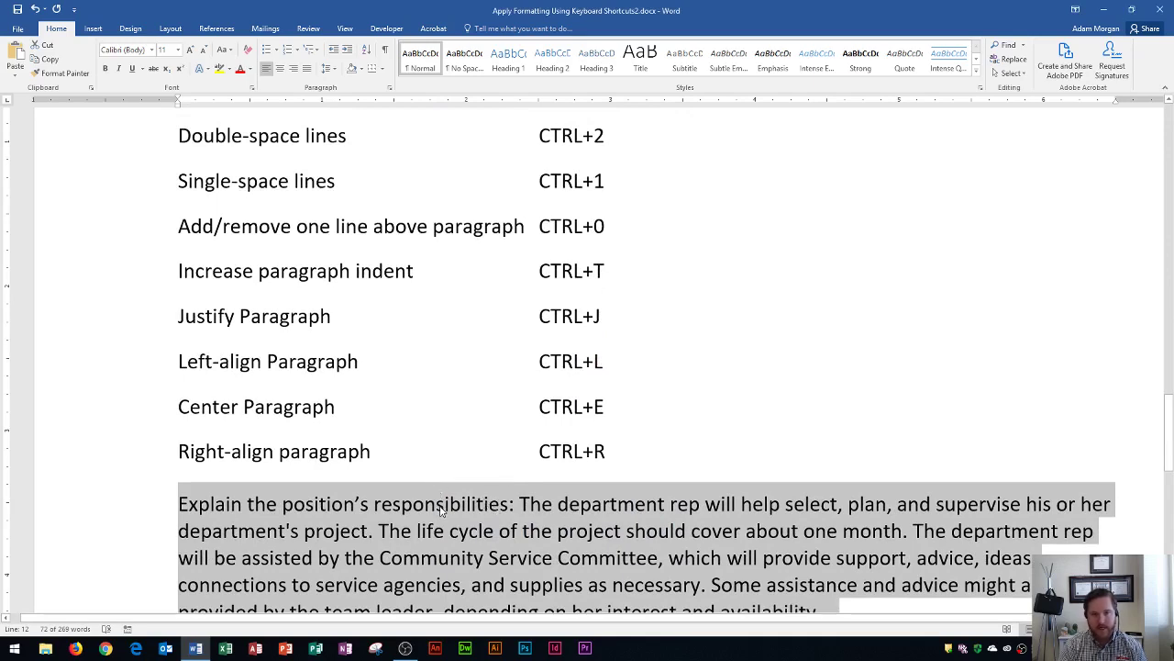
Remove the space above the sample paragraph with Ctrl+0.
key(ctrl+0)
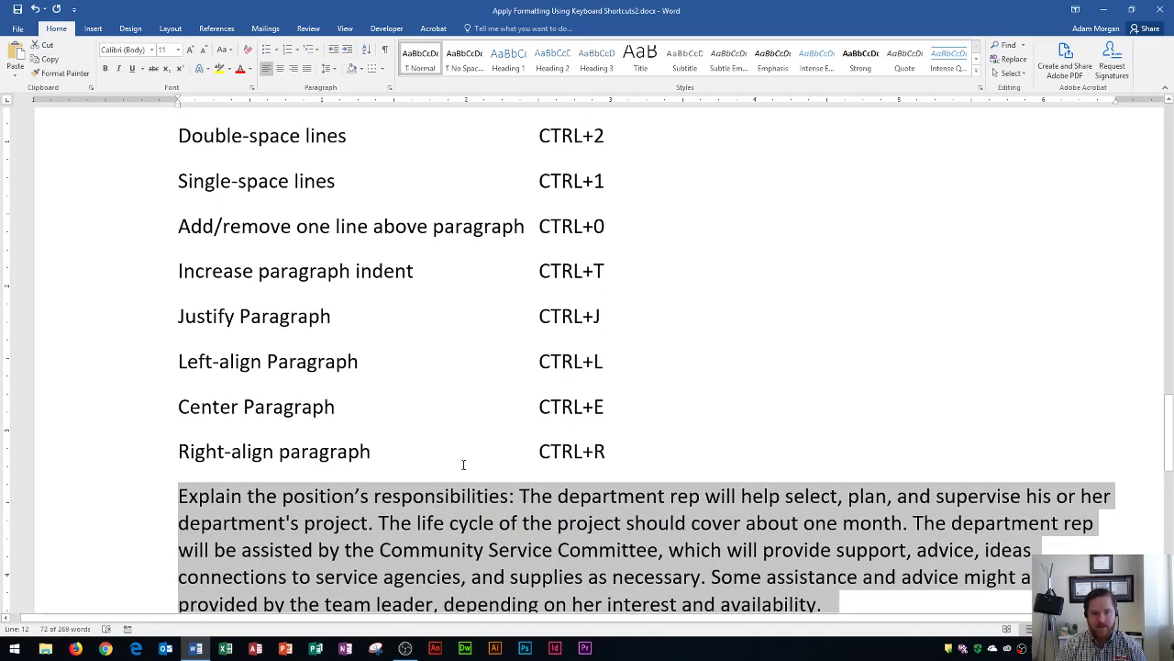
scroll(397, 338, down, 3)
scroll(269, 296, up, 2)
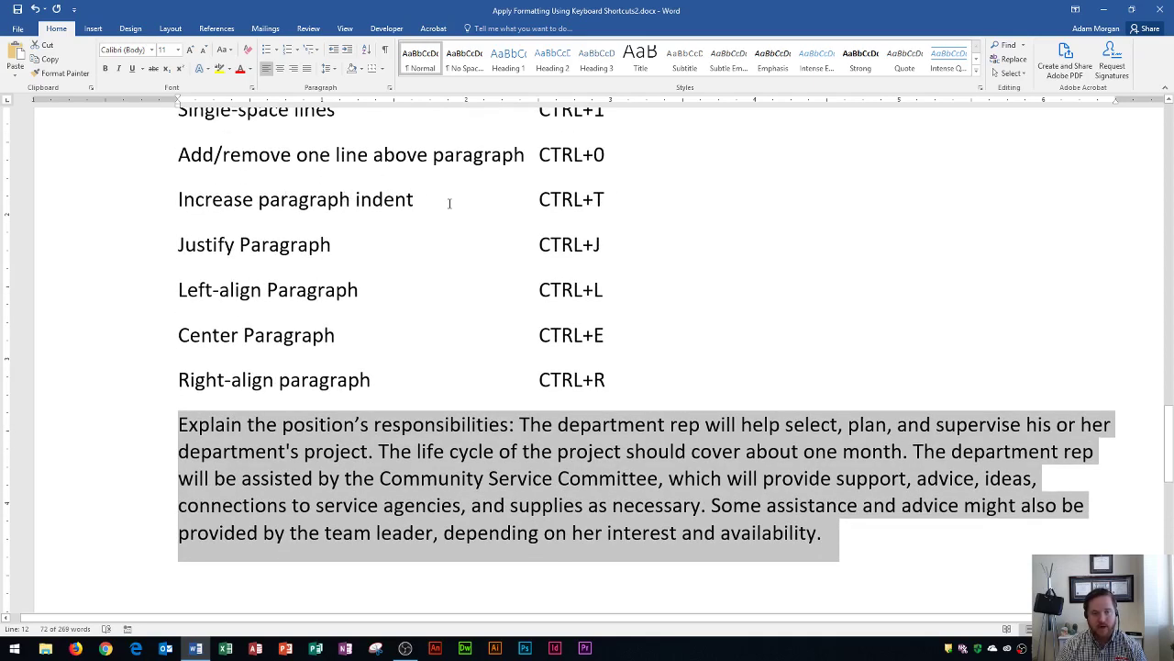
scroll(550, 244, up, 10)
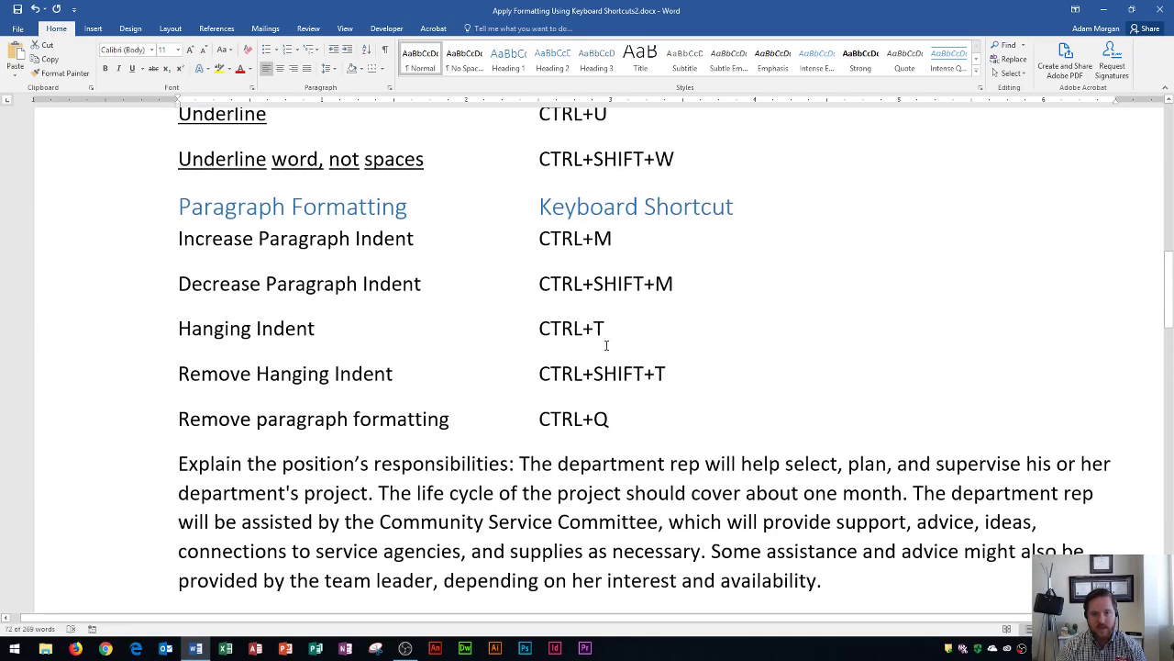
scroll(432, 312, down, 10)
scroll(446, 312, up, 2)
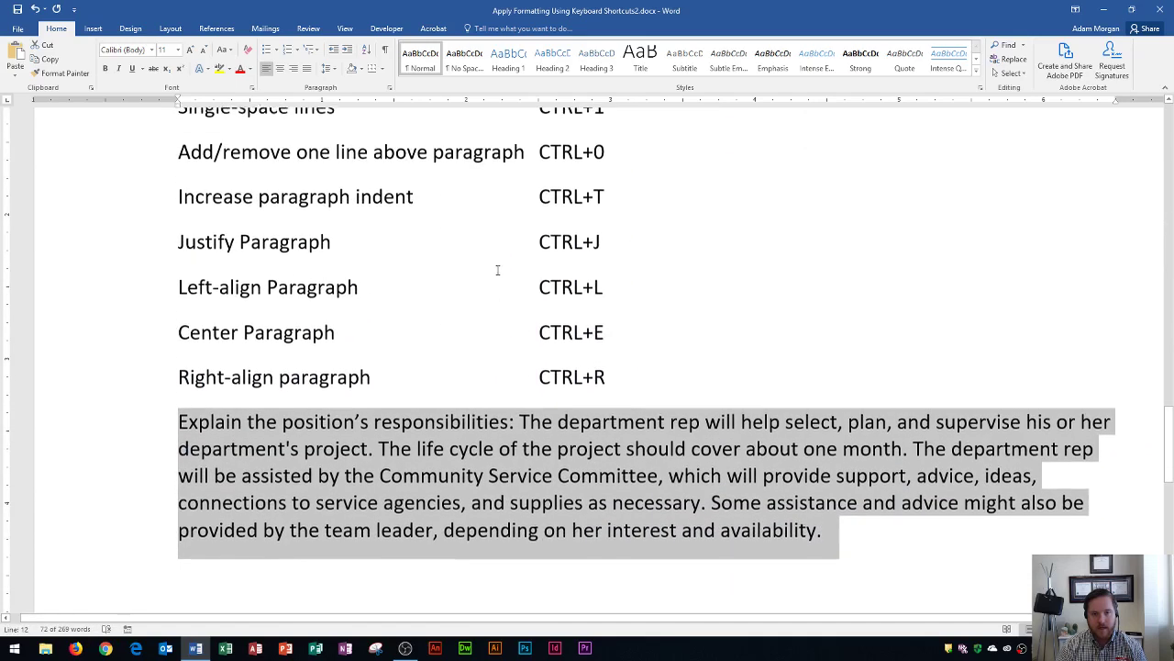
scroll(498, 267, down, 2)
Delete the incorrect 'Increase paragraph indent CTRL+T' row, then reselect the sample paragraph.
drag(618, 202, 133, 213)
key(Delete)
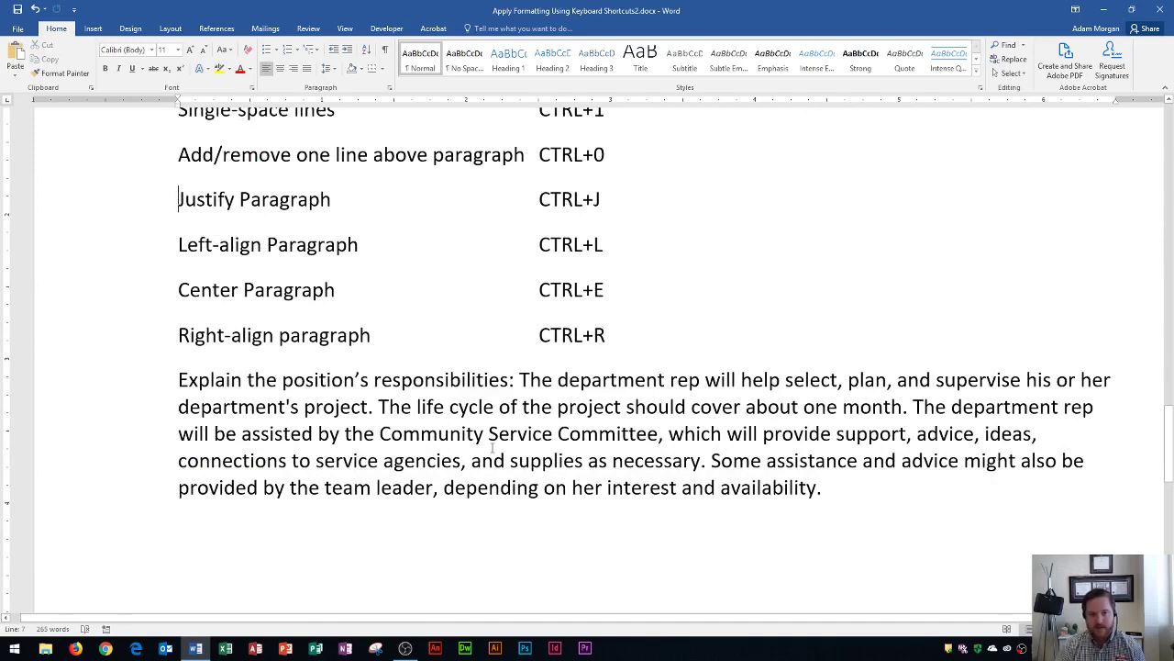
double_click(492, 444)
triple_click(493, 447)
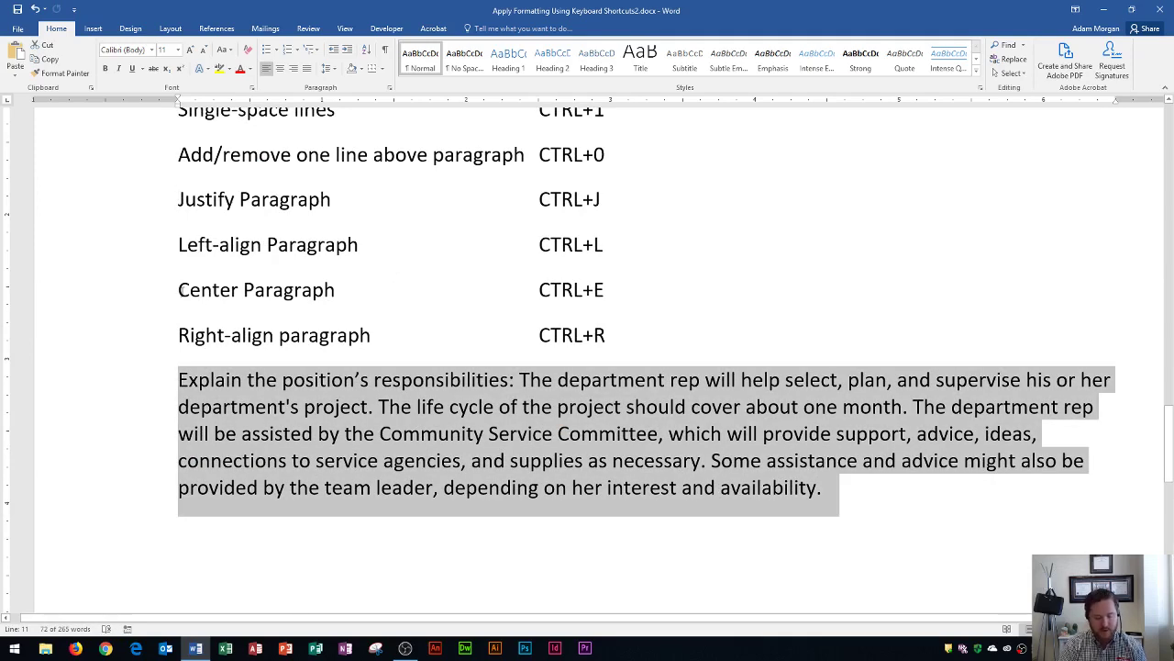
Switch the paragraph between justified (Ctrl+J) and left-aligned (Ctrl+L) twice, ending left-aligned.
key(ctrl+j)
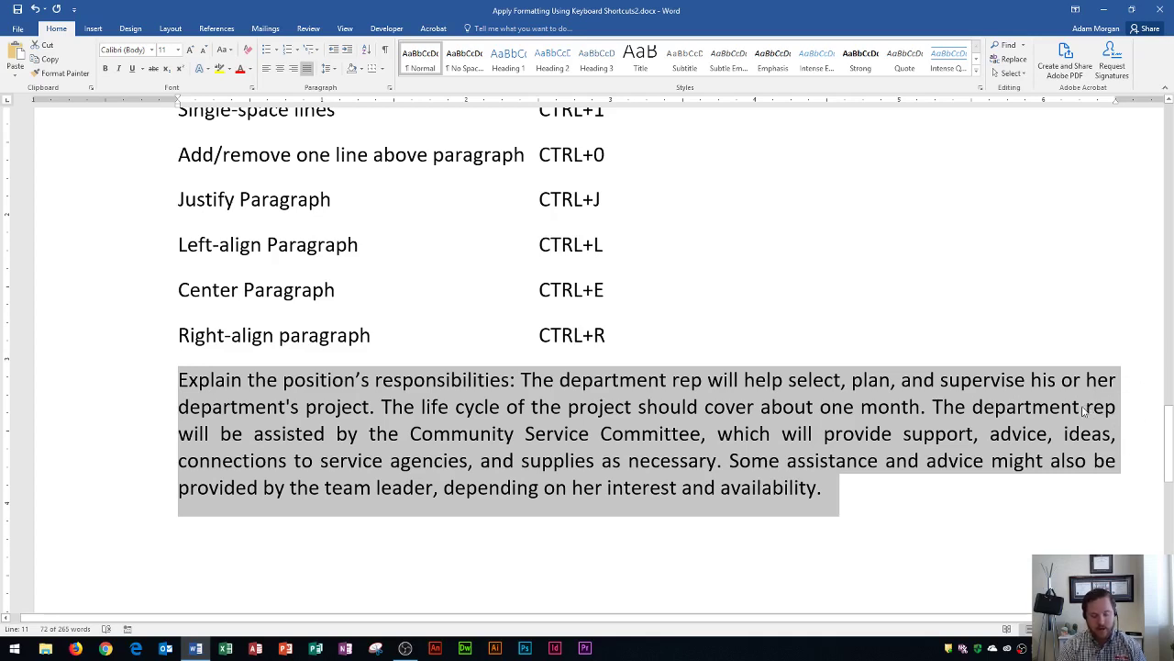
key(ctrl+l)
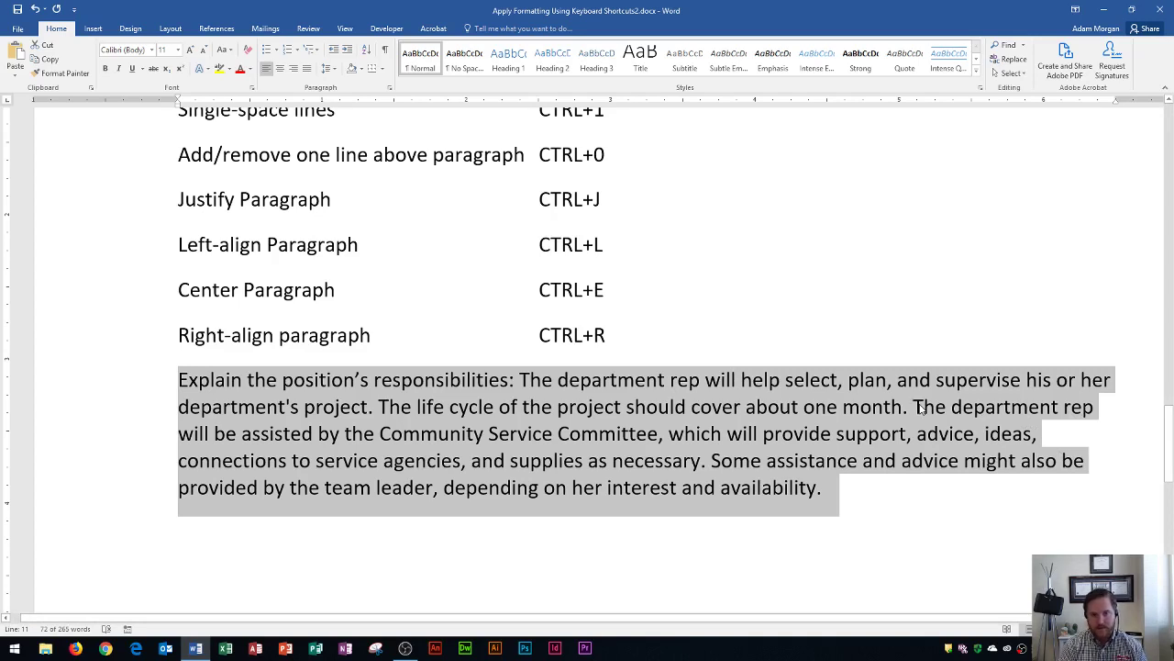
key(ctrl+j)
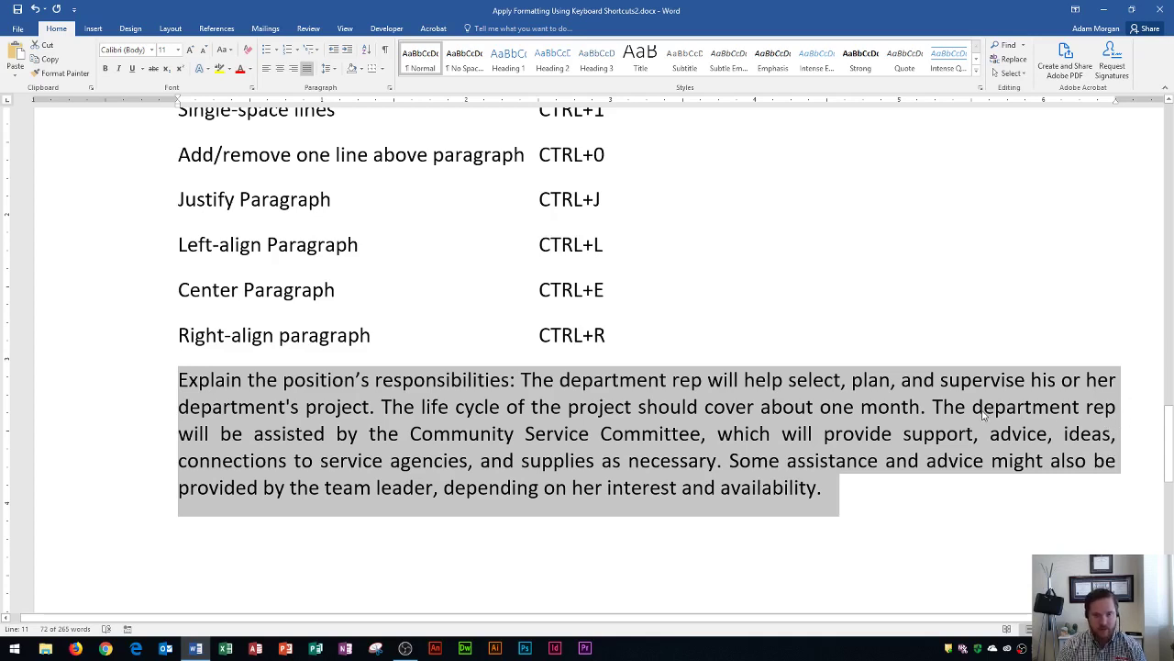
key(ctrl+l)
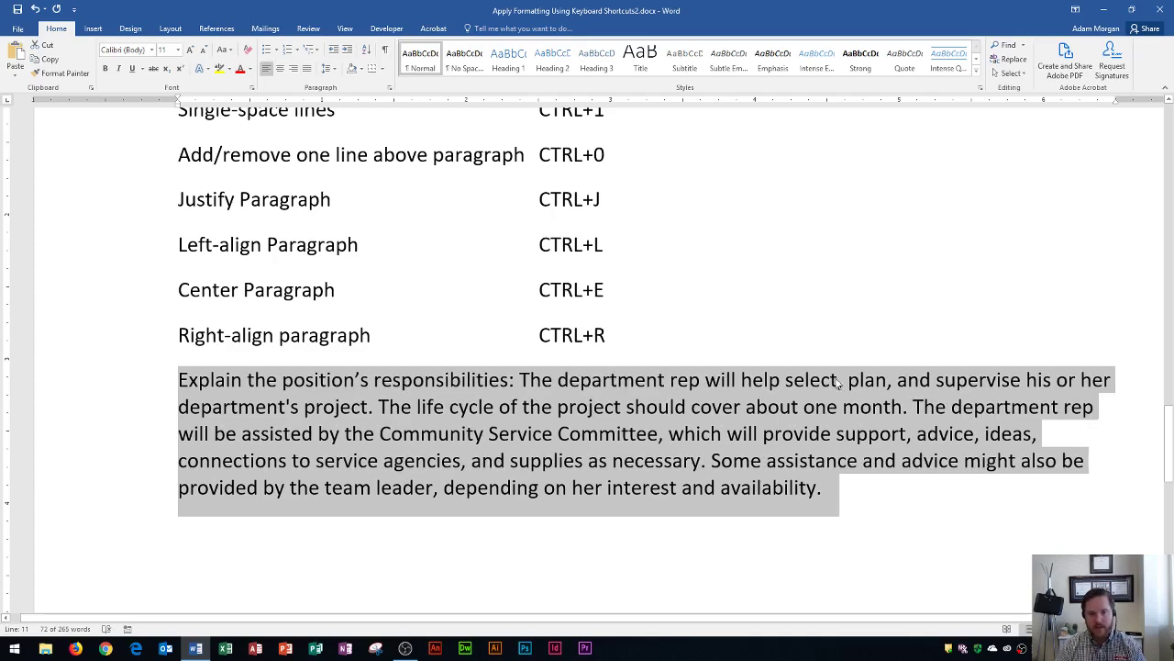
Insert a 'Sample Title' line after the CTRL+R row and center it with Ctrl+E.
click(645, 332)
key(Return)
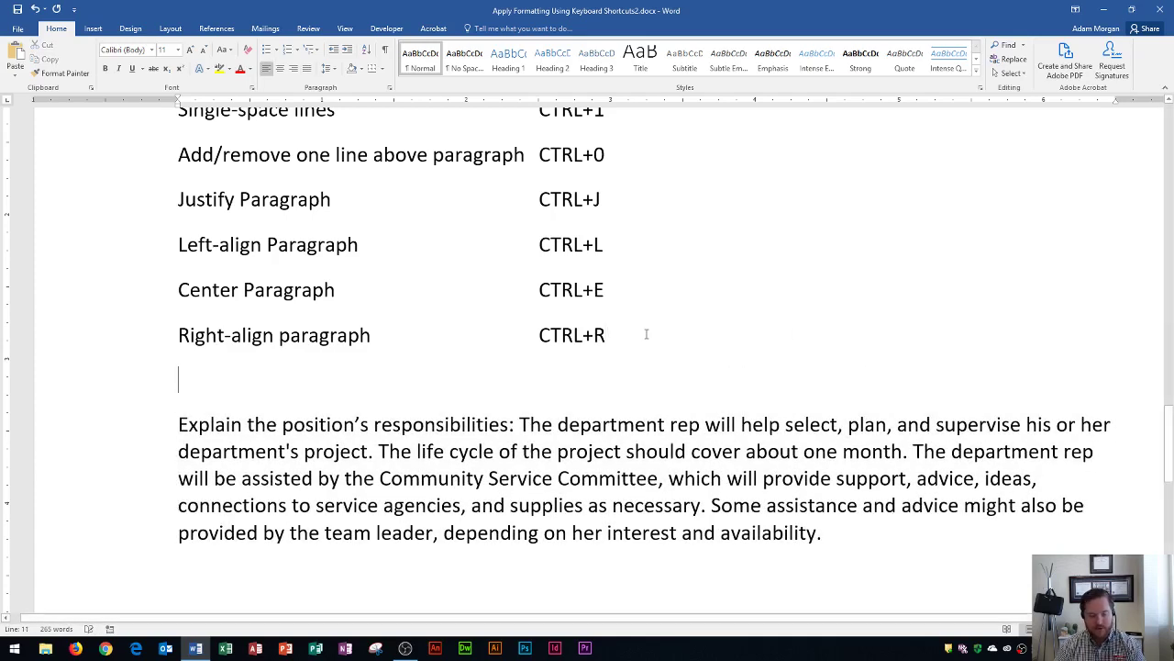
text(Sample Title)
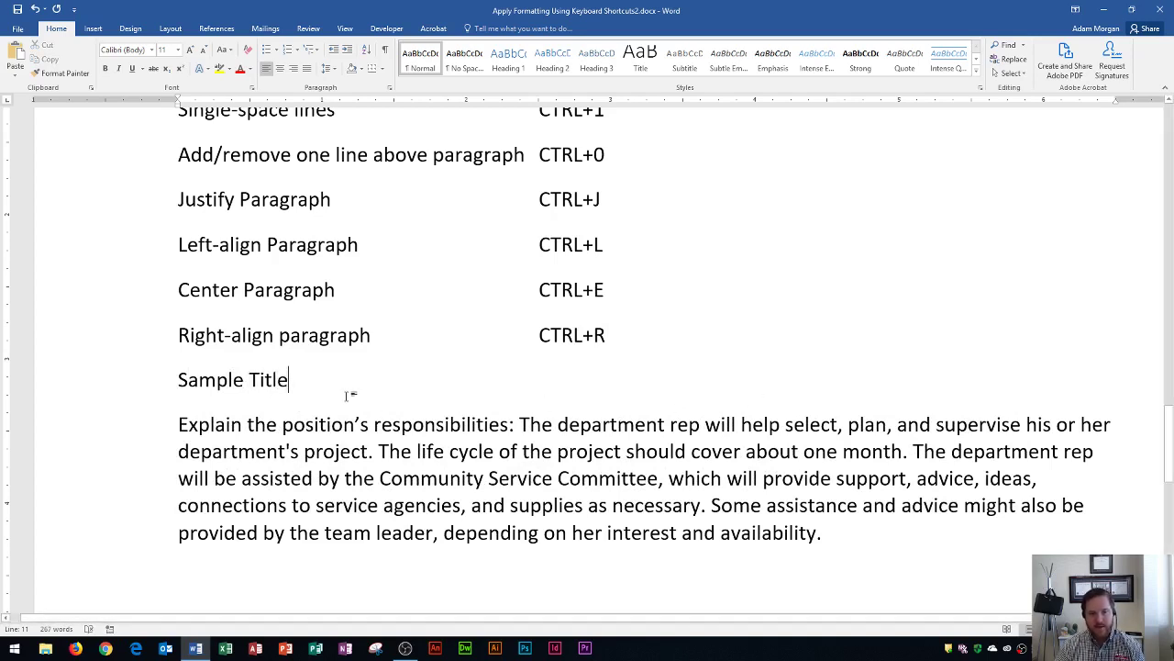
drag(303, 393, 173, 393)
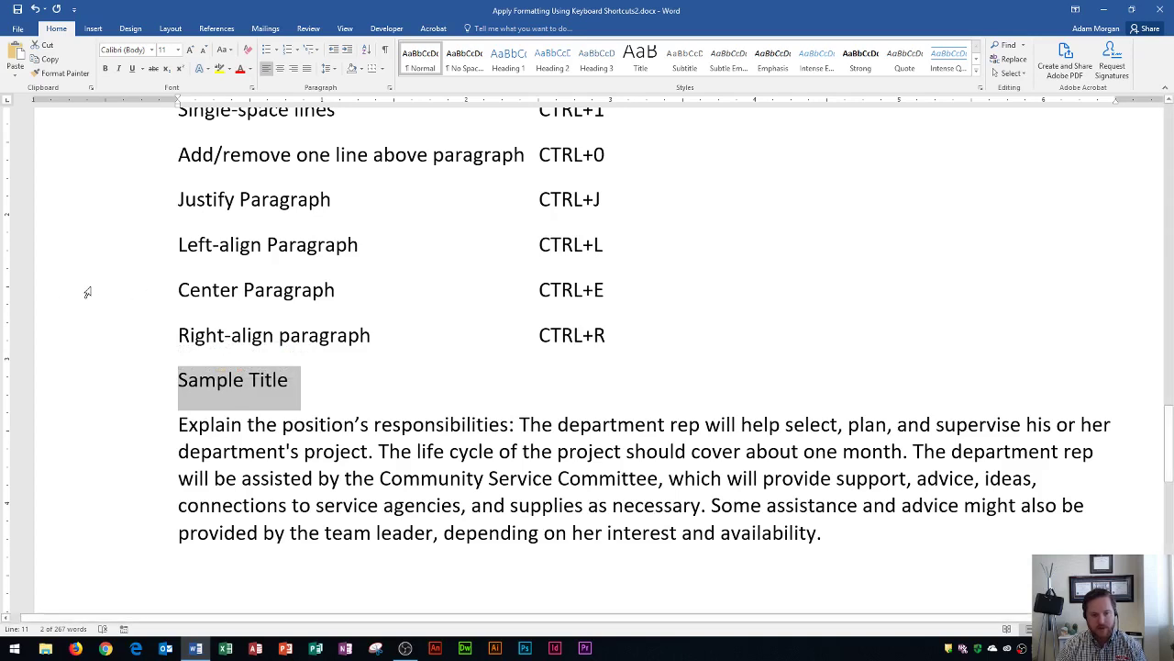
key(ctrl+e)
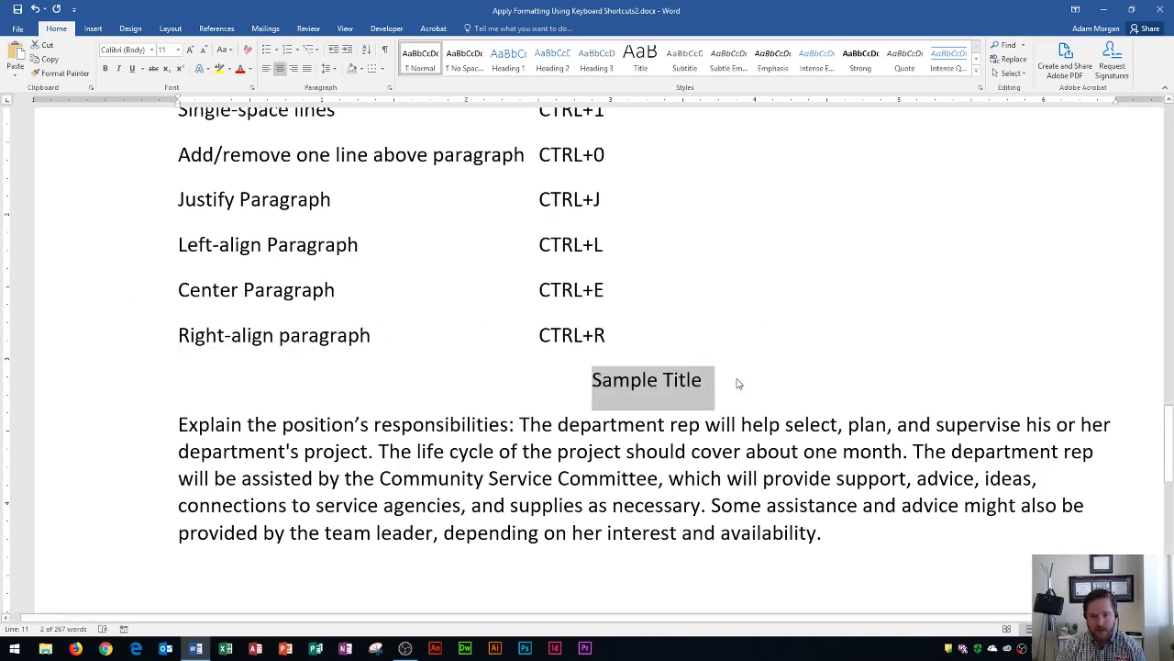
Select the whole sample paragraph below the new title.
scroll(738, 384, down, 2)
ctrl+scroll(734, 377, down, 2)
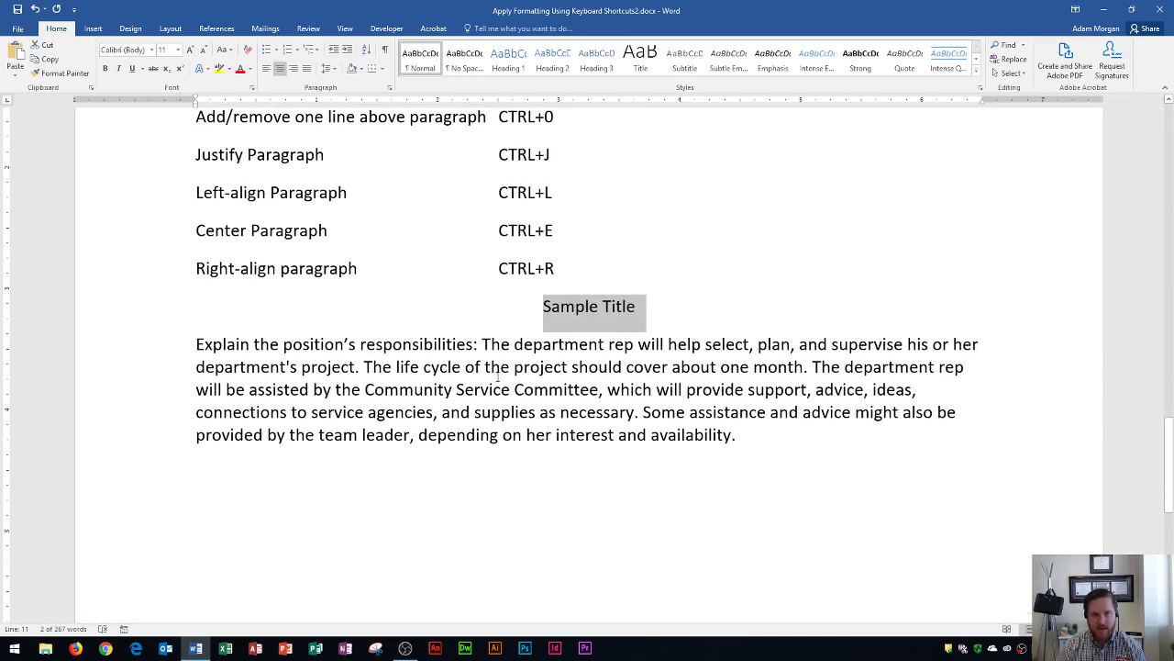
scroll(498, 376, up, 1)
ctrl+scroll(532, 390, up, 2)
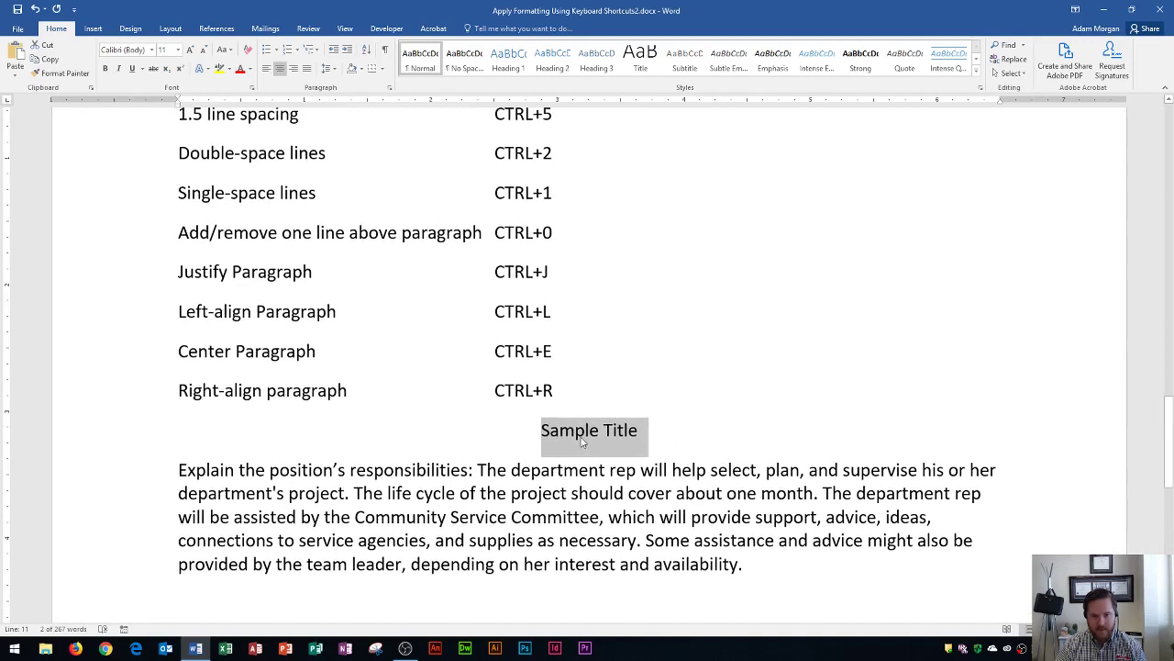
scroll(581, 442, down, 1)
triple_click(630, 472)
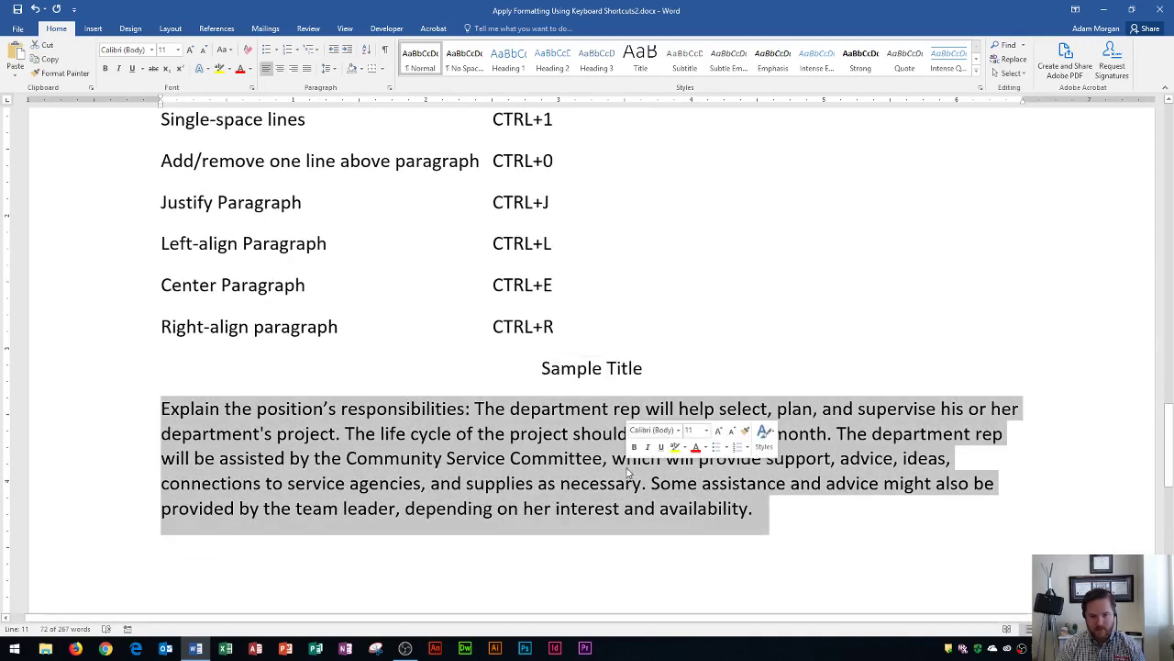